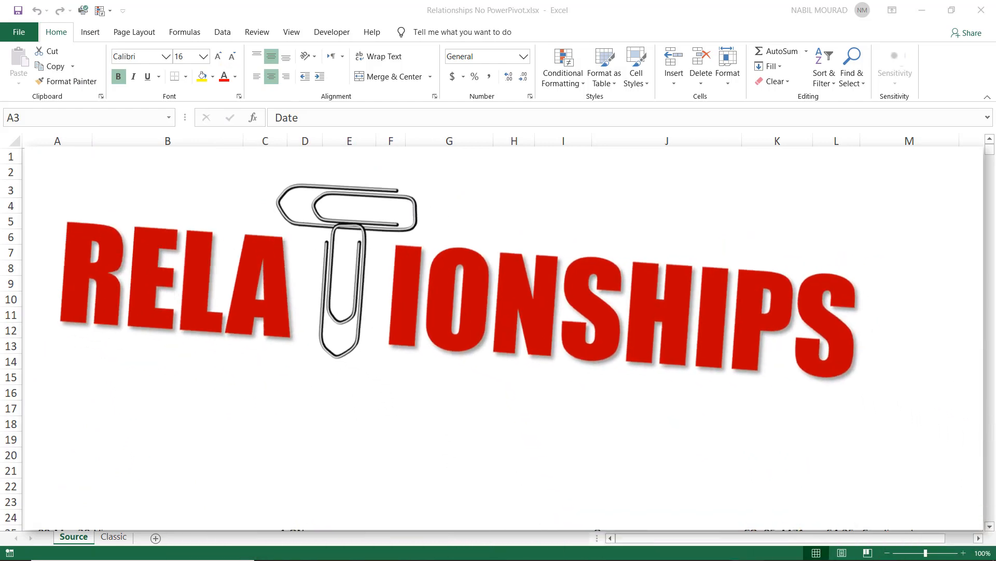
# - On the Classic sheet, insert four blank columns at E:H, between the sales data and the province table
pyautogui.click(110, 539)
pyautogui.click(111, 537)
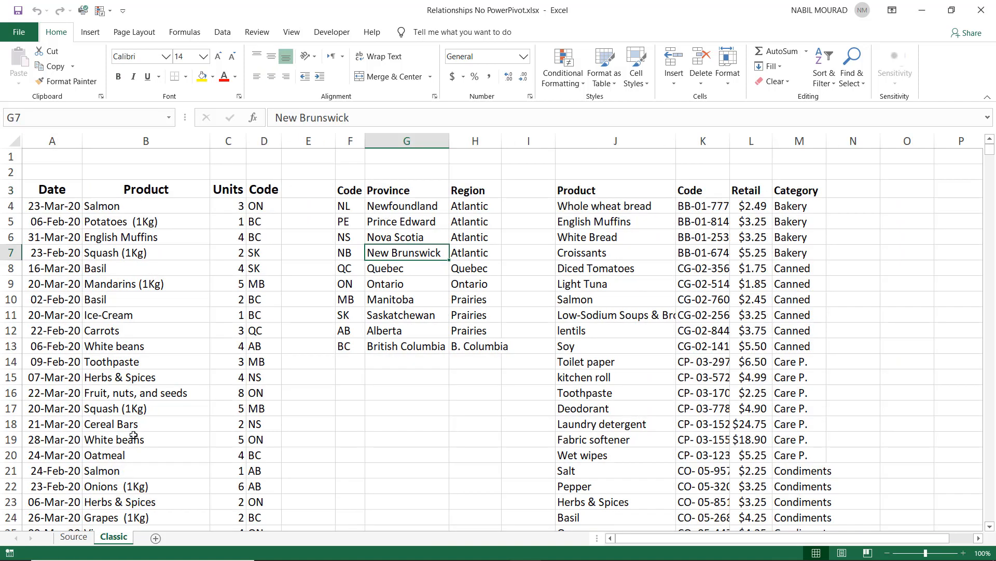
pyautogui.click(310, 140)
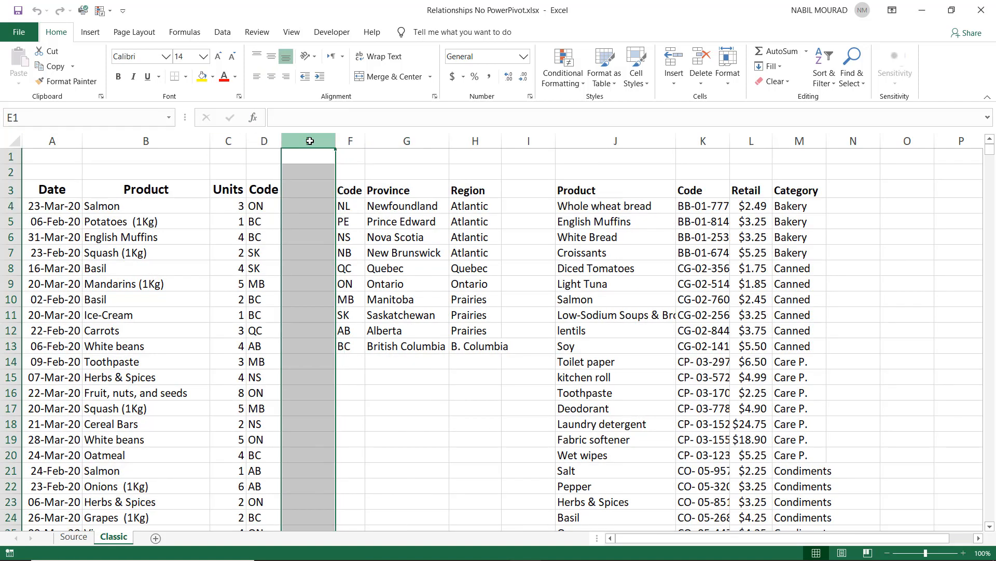
pyautogui.moveTo(310, 140); pyautogui.dragTo(471, 141)
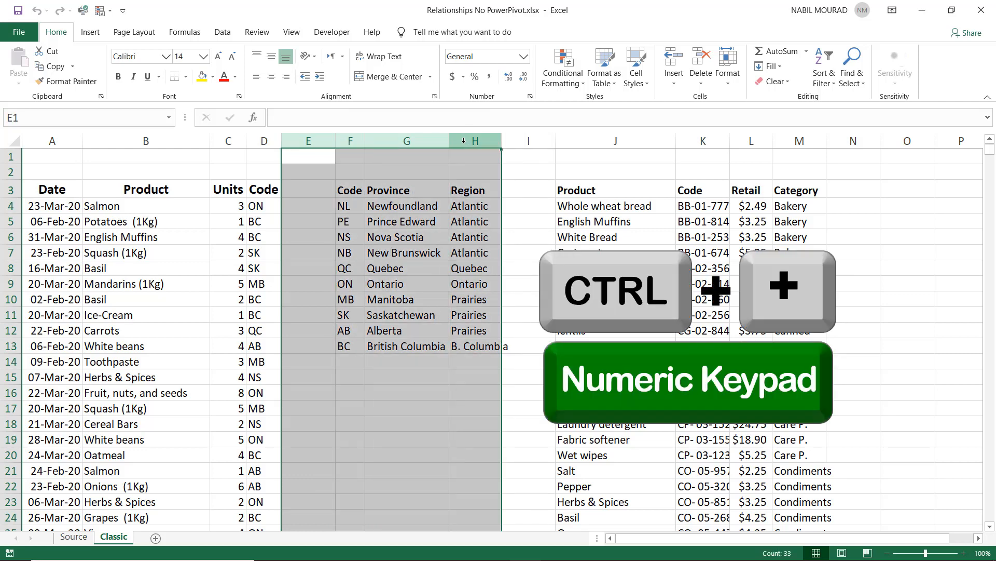
pyautogui.press('ctrl+KP_Add')
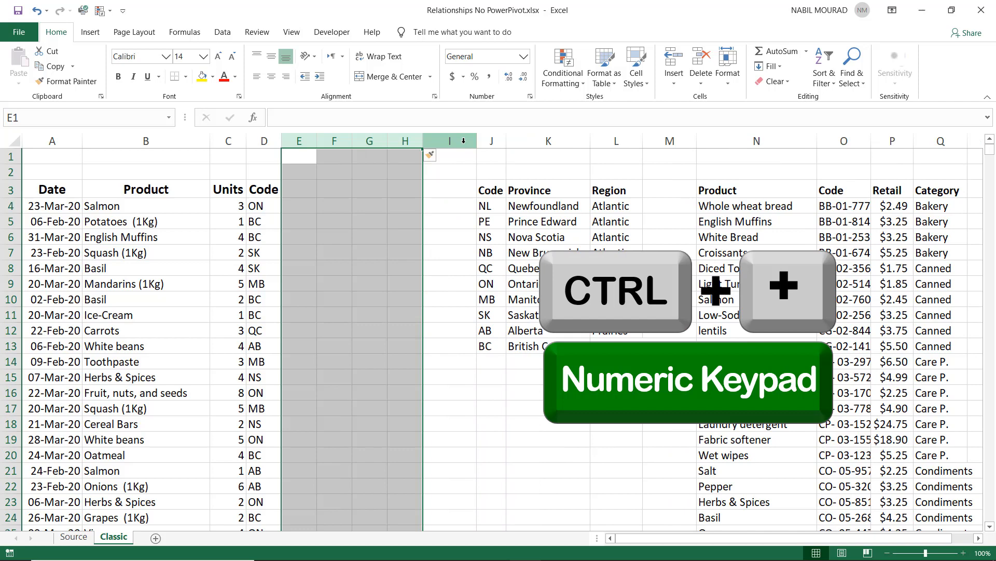
# - Enter the headings Province, Retail, Category and Revenue in E3:H3 and autofit the widths of columns E to H
pyautogui.click(294, 192)
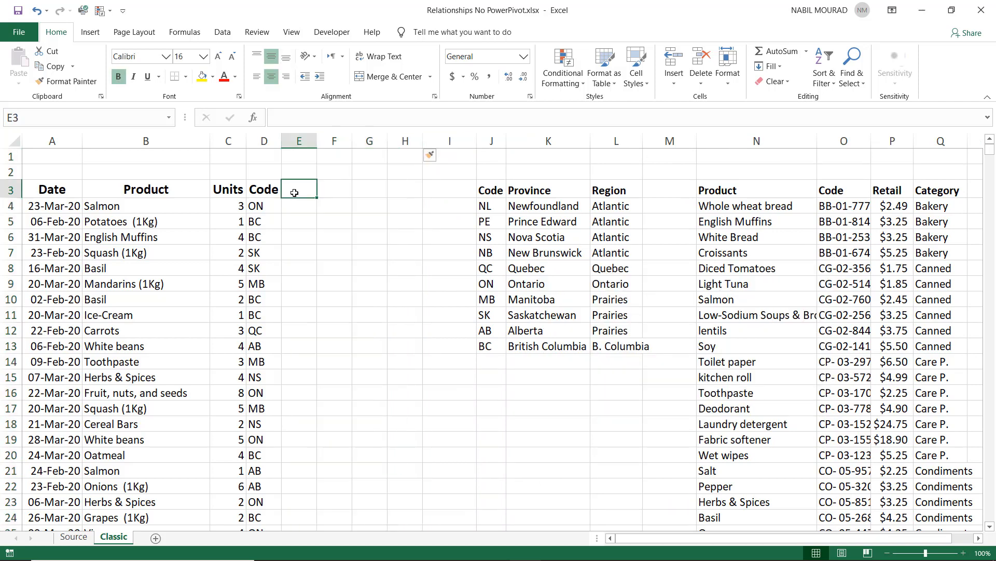
pyautogui.write('Province')
pyautogui.press('Tab')
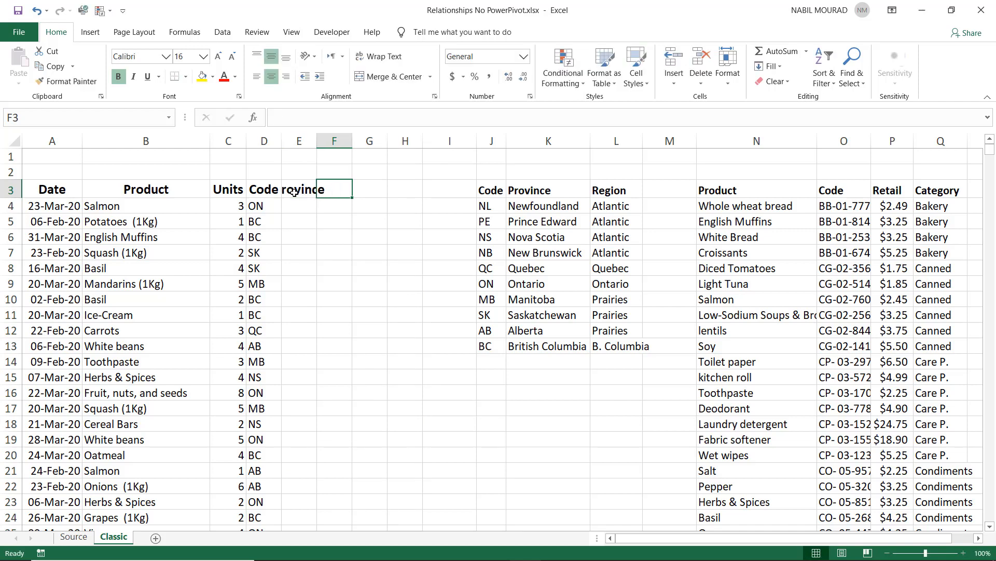
pyautogui.write('Retail')
pyautogui.press('Tab')
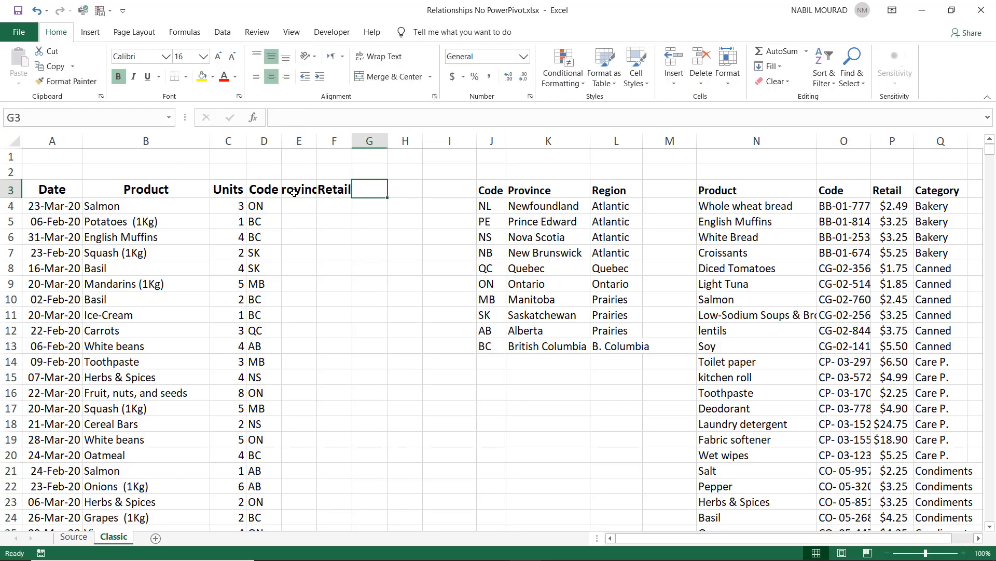
pyautogui.write('Category')
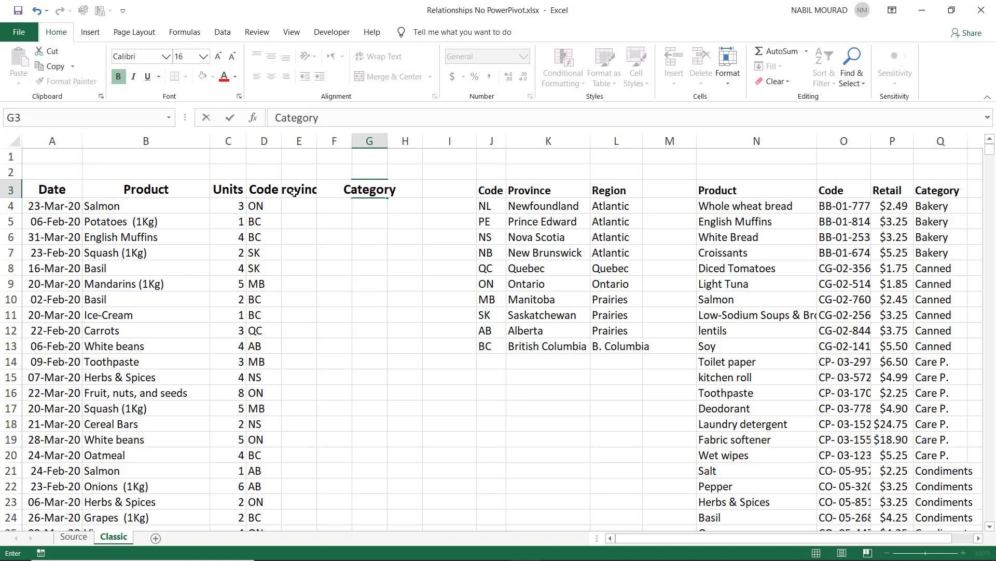
pyautogui.press('Tab')
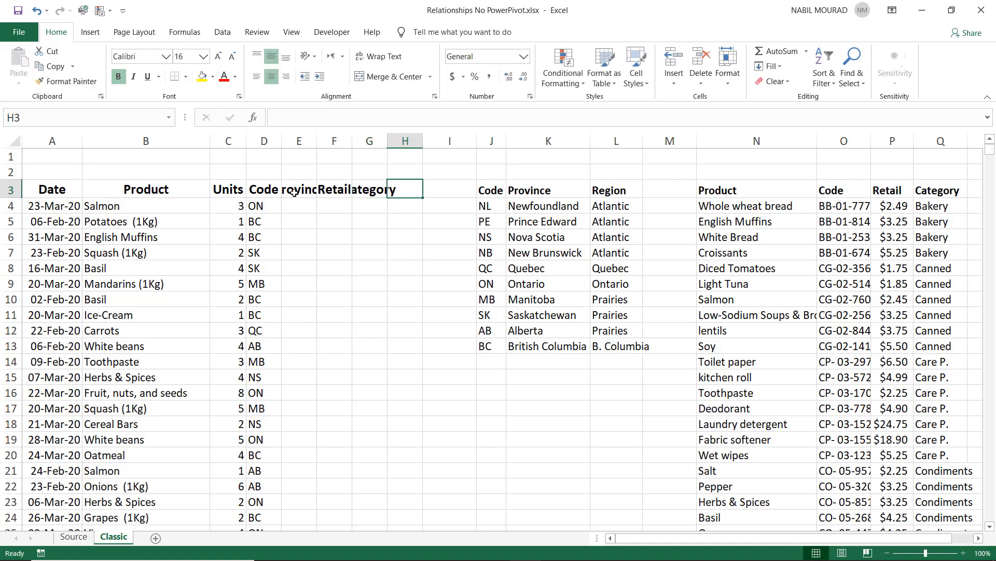
pyautogui.write('Reven')
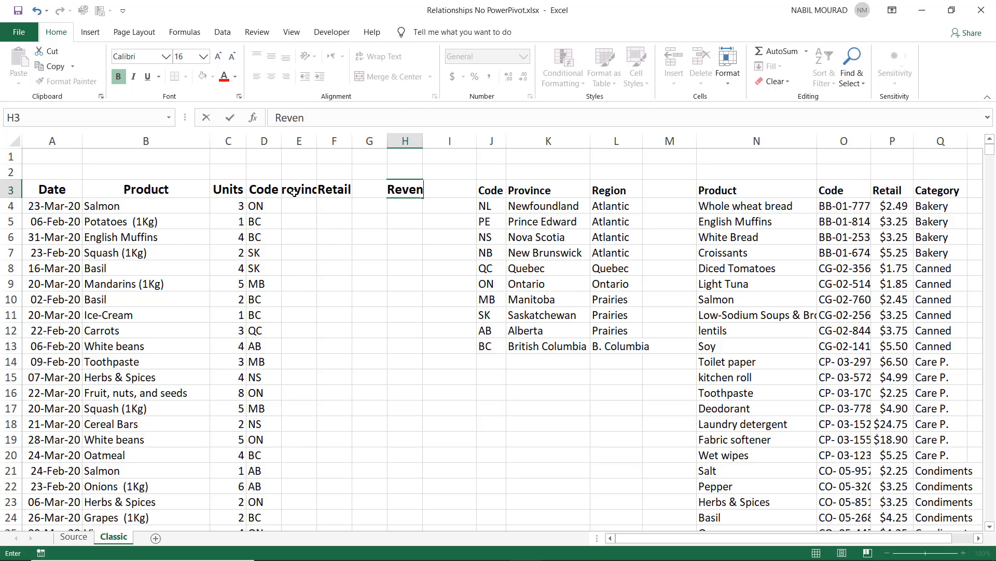
pyautogui.write('ue')
pyautogui.hotkey('ctrl', 'Return')
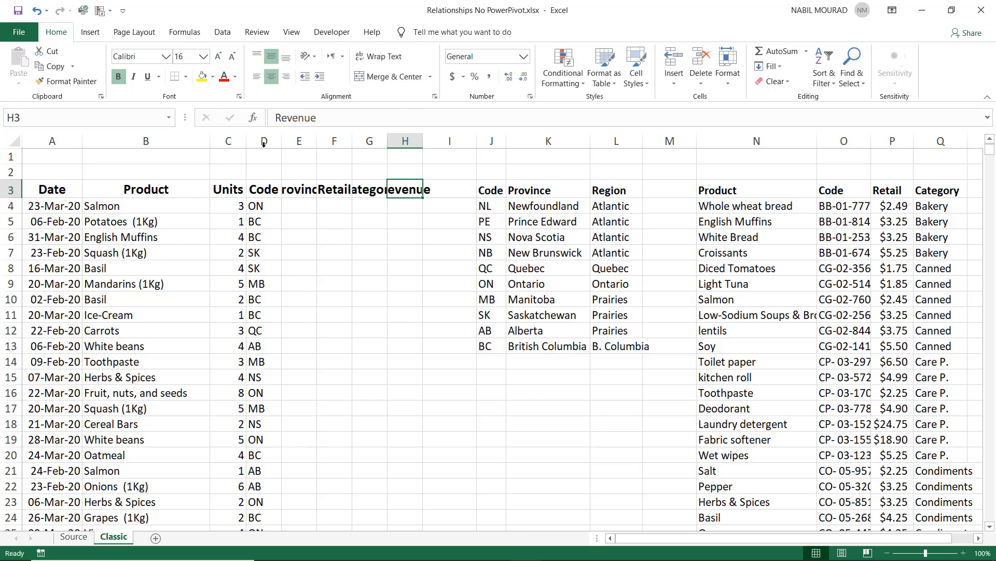
pyautogui.moveTo(296, 141); pyautogui.dragTo(408, 141)
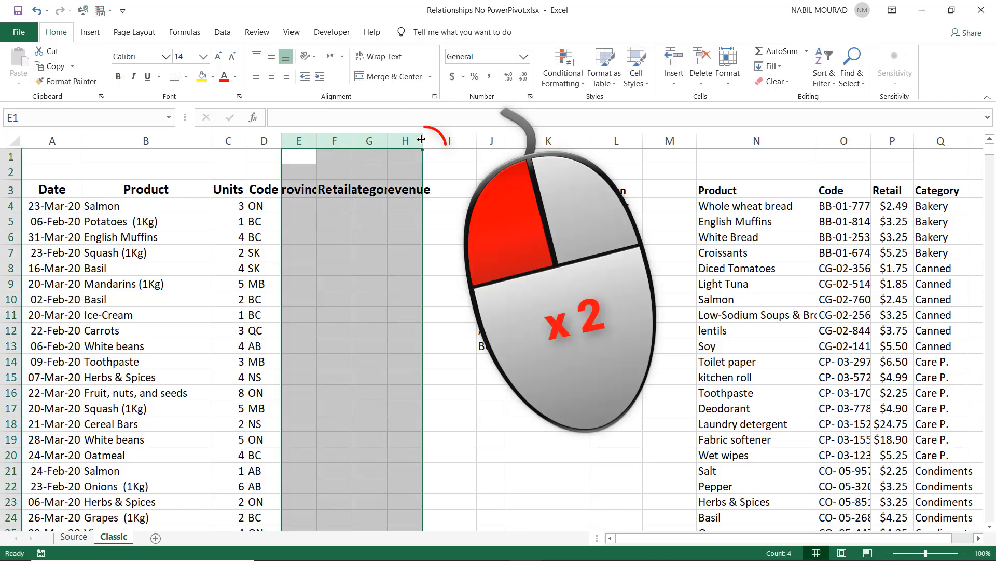
pyautogui.doubleClick(421, 140)
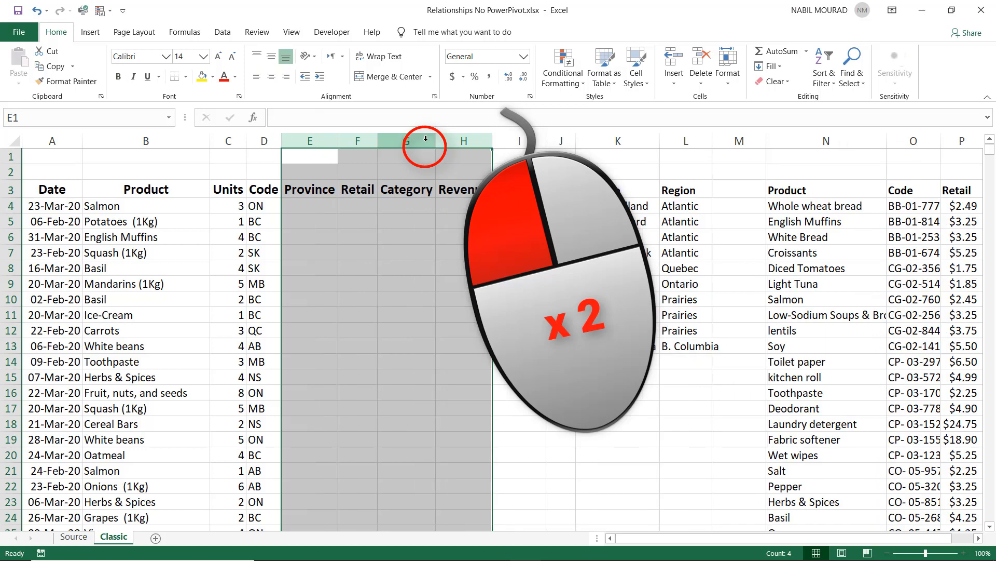
# - Enter the formula =VLOOKUP(D4,$J$3:$L$13,2,0) in E4 to look up the province name from its code
pyautogui.click(300, 204)
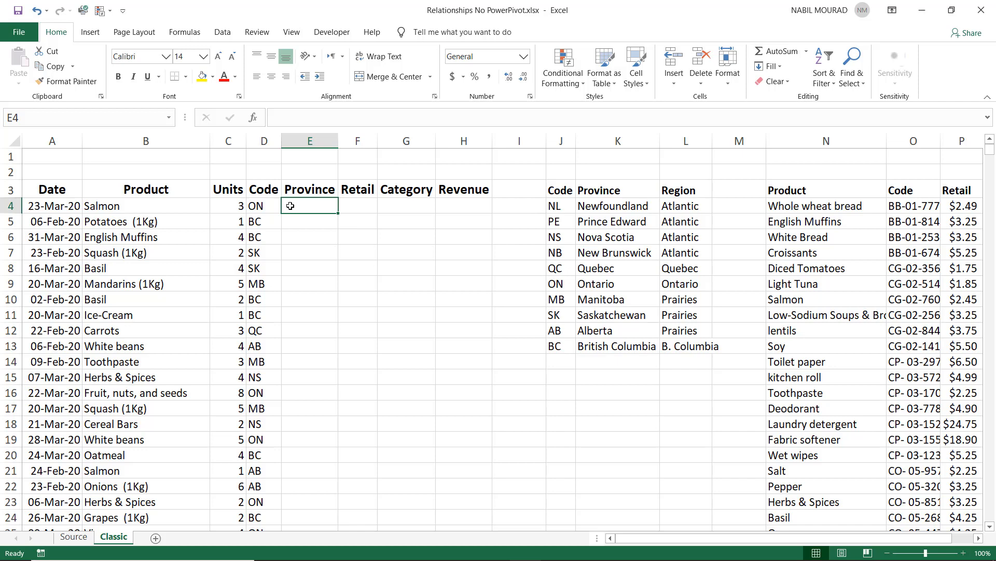
pyautogui.write('=vloo')
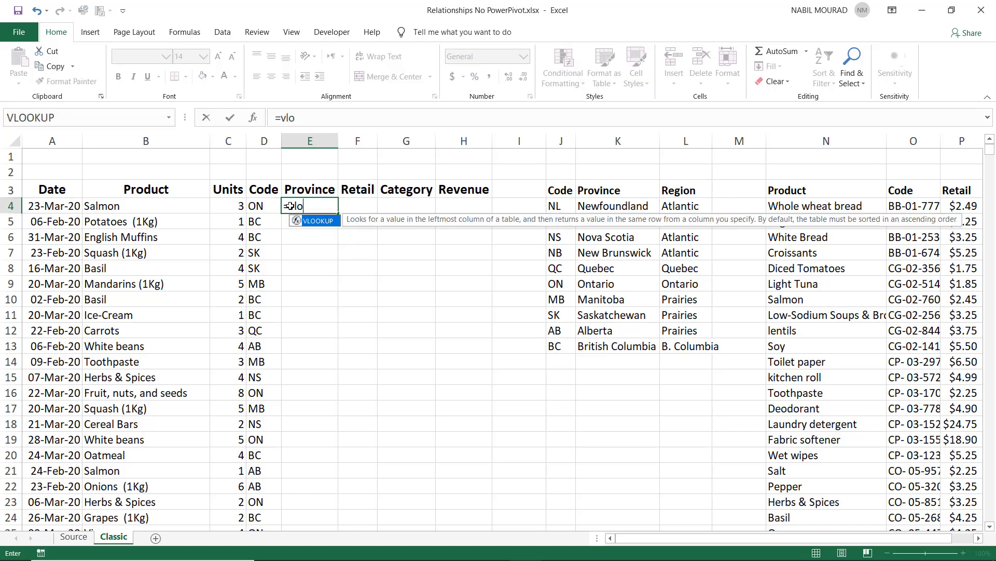
pyautogui.press('Tab')
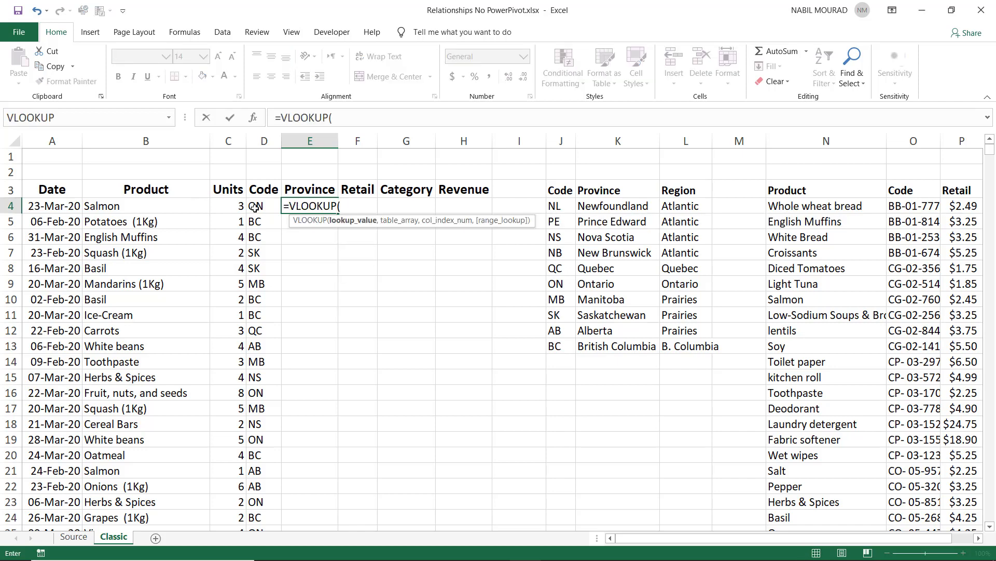
pyautogui.click(256, 206)
pyautogui.write(',')
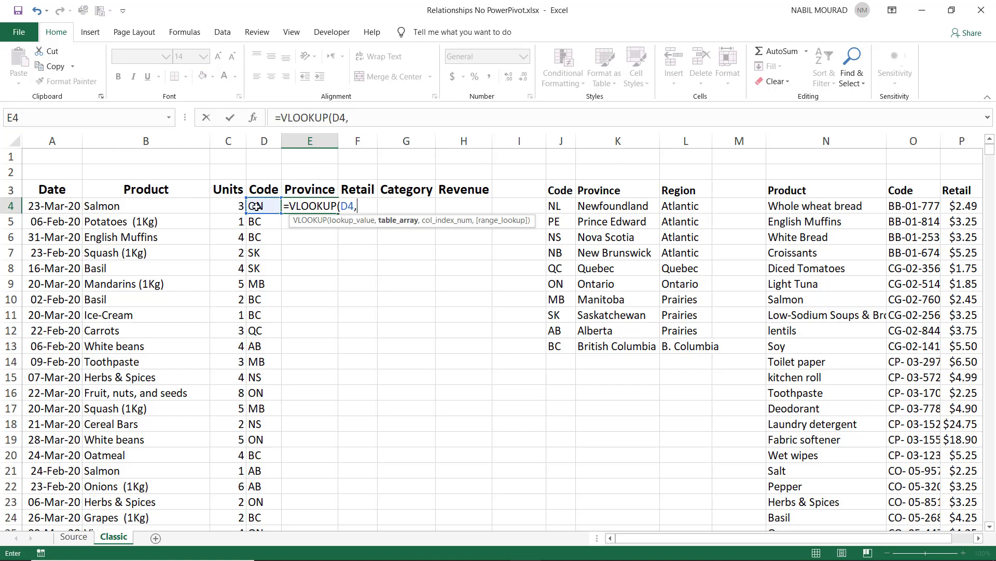
pyautogui.moveTo(560, 195); pyautogui.dragTo(678, 349)
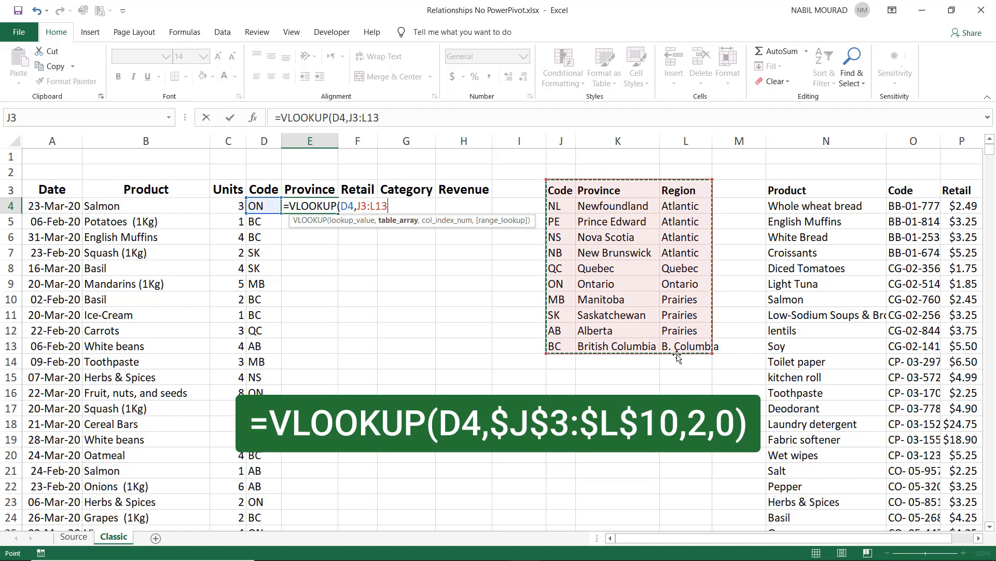
pyautogui.press('F4')
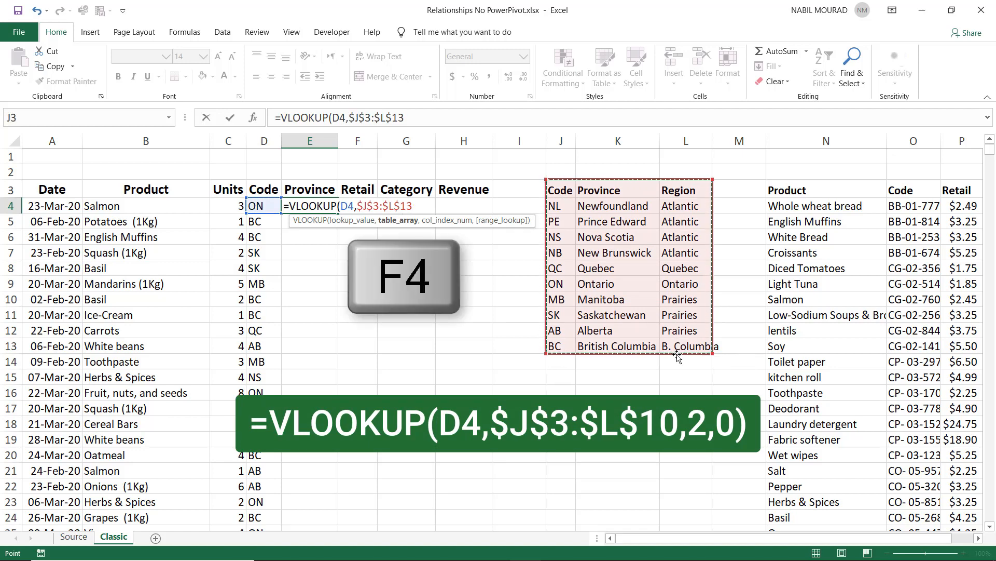
pyautogui.write(',')
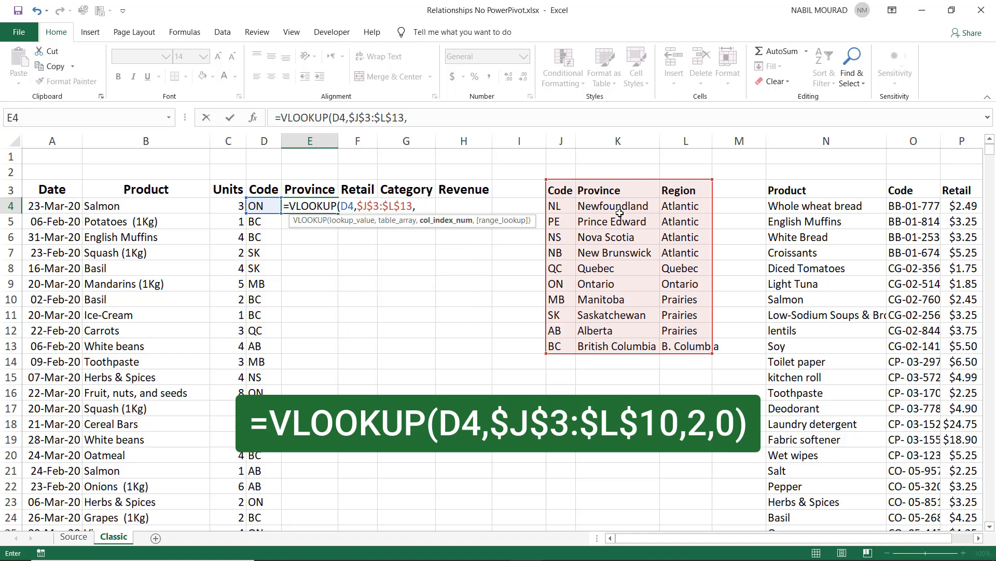
pyautogui.write('2,')
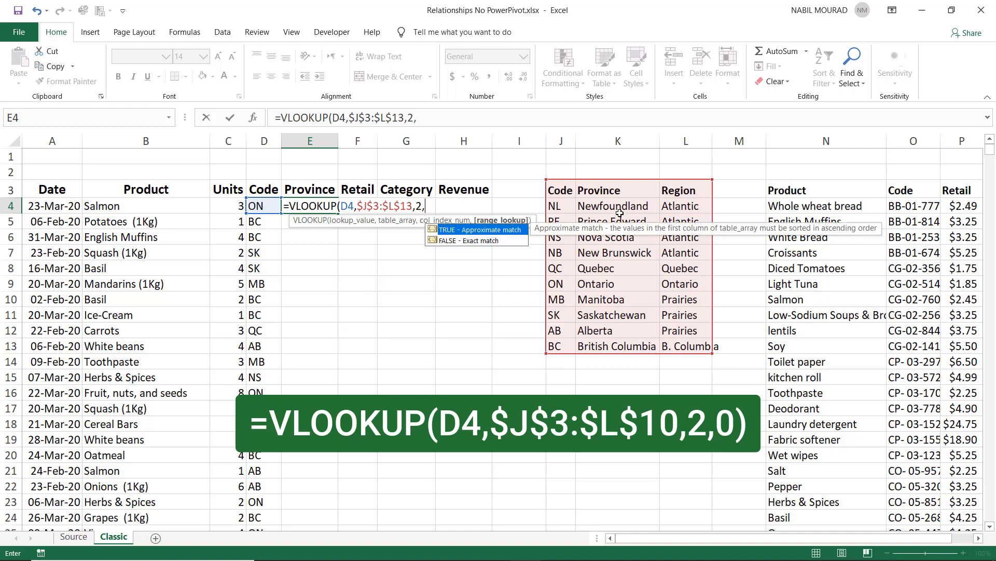
pyautogui.write('0)')
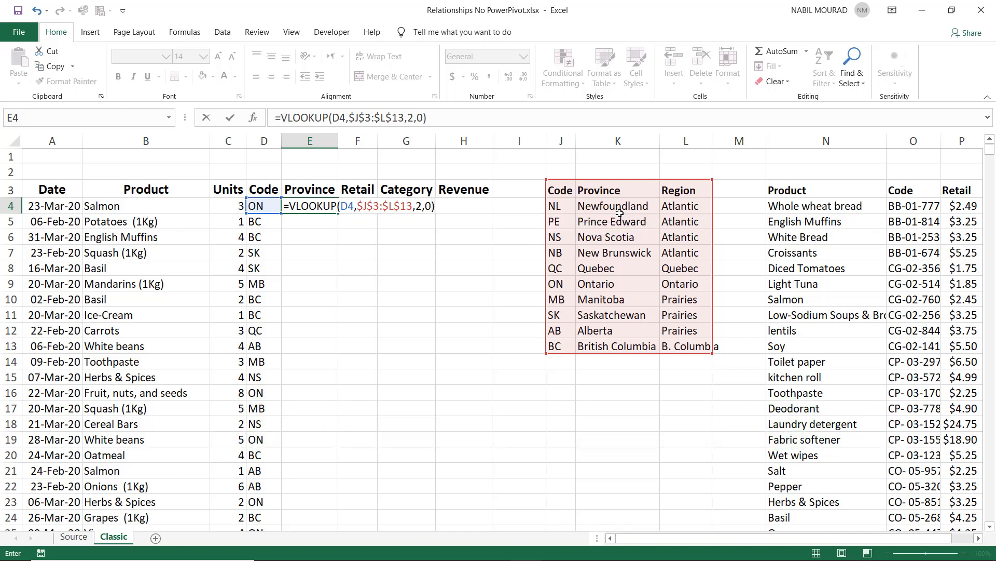
pyautogui.press('Tab')
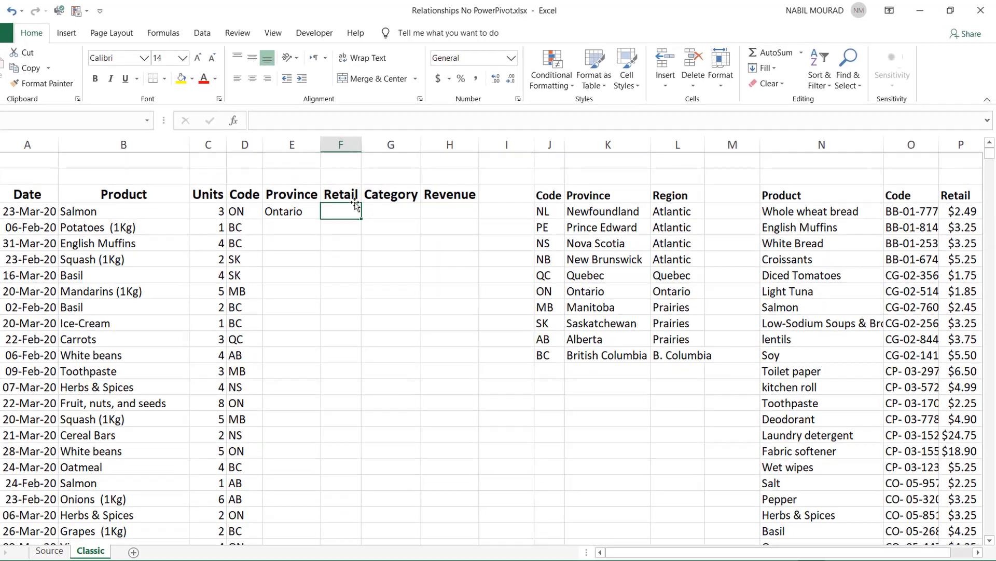
# - Start a VLOOKUP formula for F4:G4 with $B4 as lookup value and the product table $N$3:$Q$87 as table array
pyautogui.hotkey('shift', 'Right')
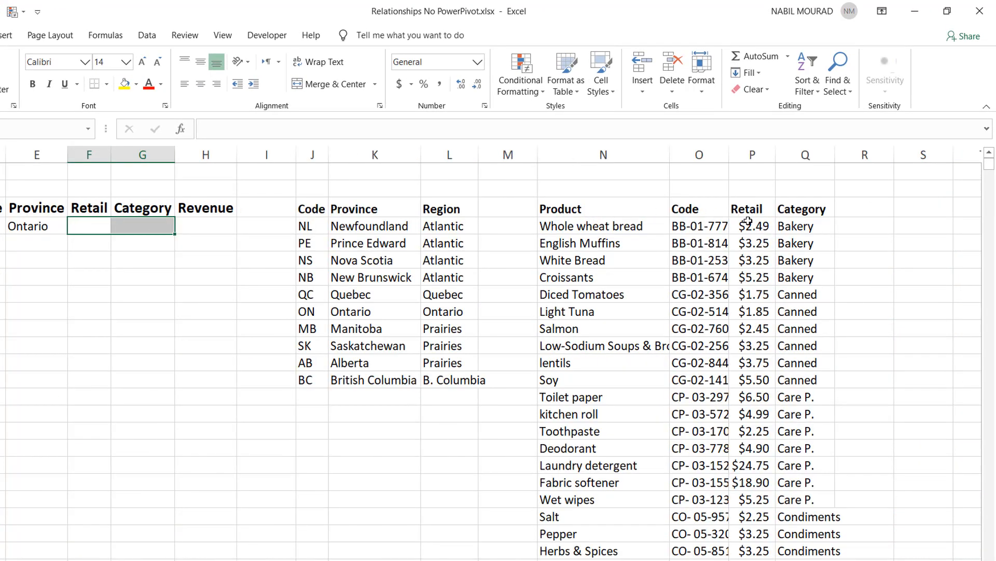
pyautogui.hscroll(-3, 472, 347)
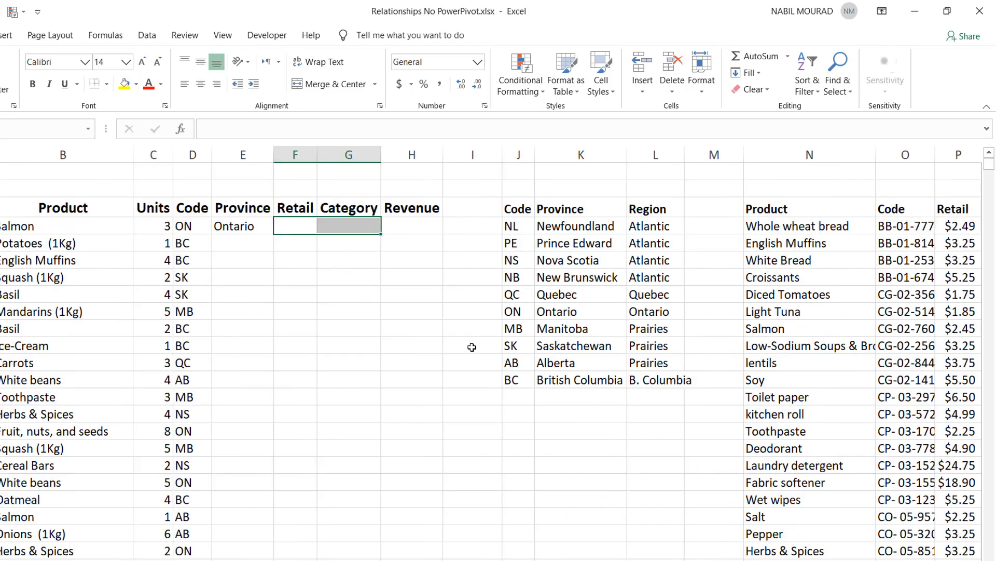
pyautogui.write('=vlook')
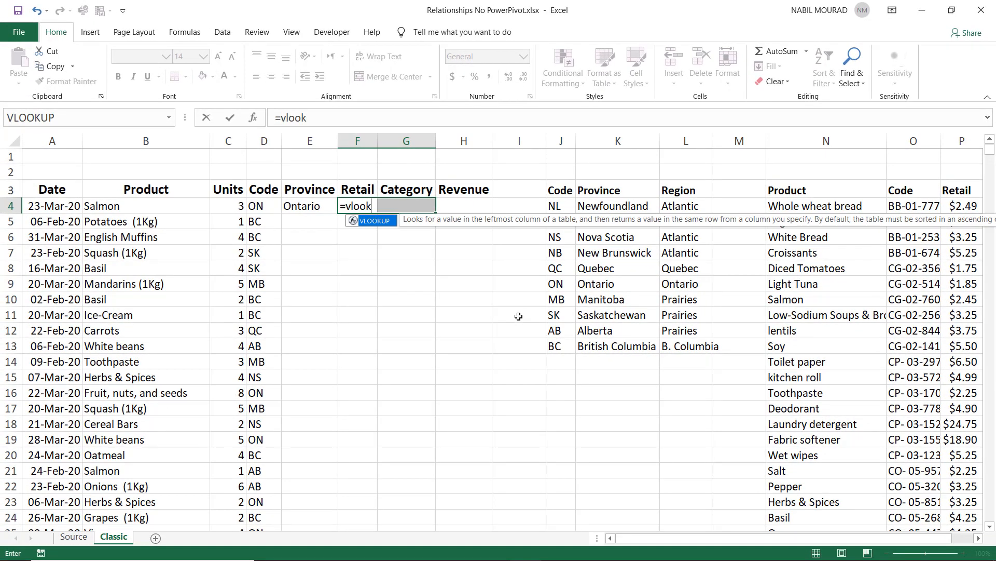
pyautogui.press('Tab')
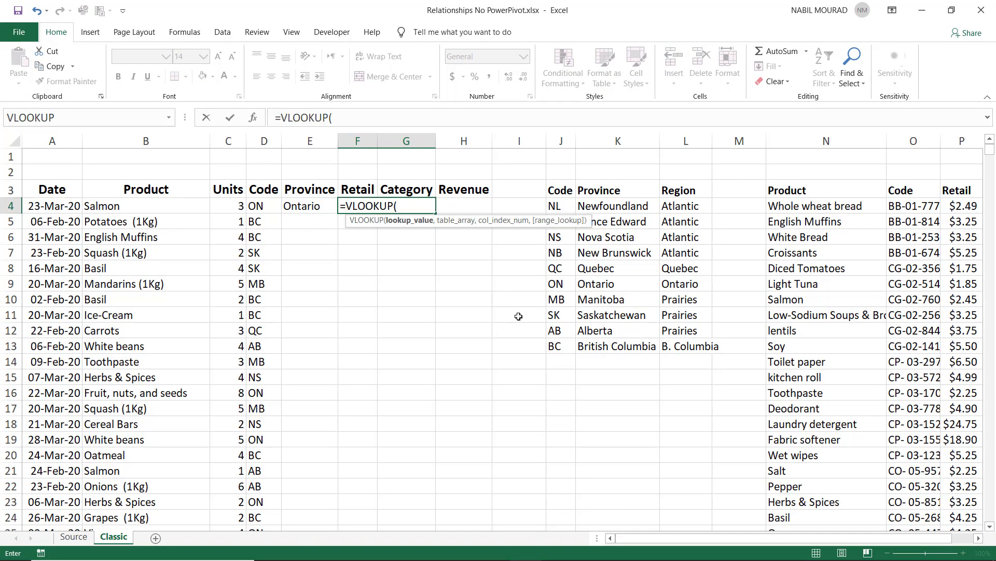
pyautogui.click(149, 206)
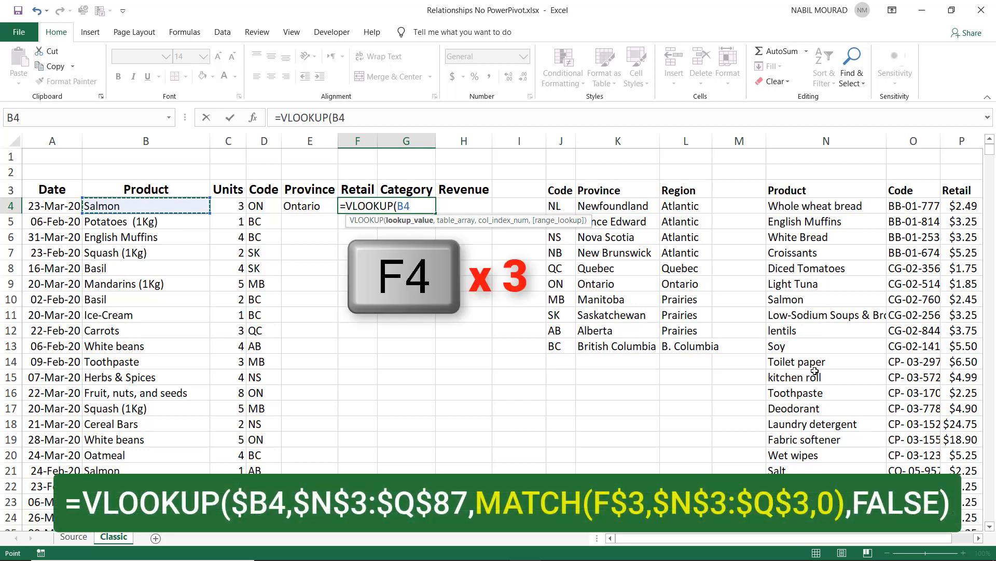
pyautogui.press('F4')
pyautogui.press('F4')
pyautogui.press('F4')
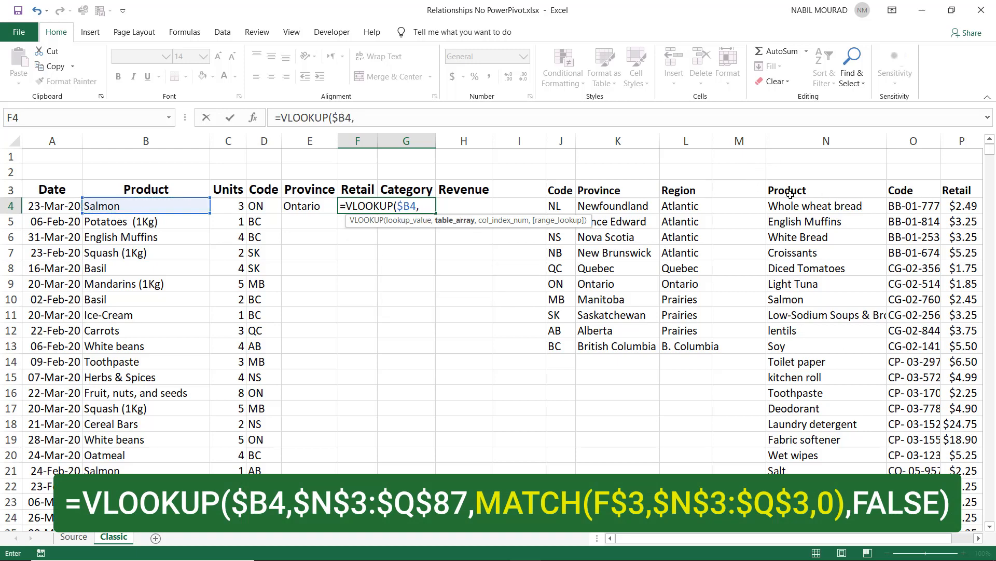
pyautogui.moveTo(777, 190); pyautogui.dragTo(825, 191)
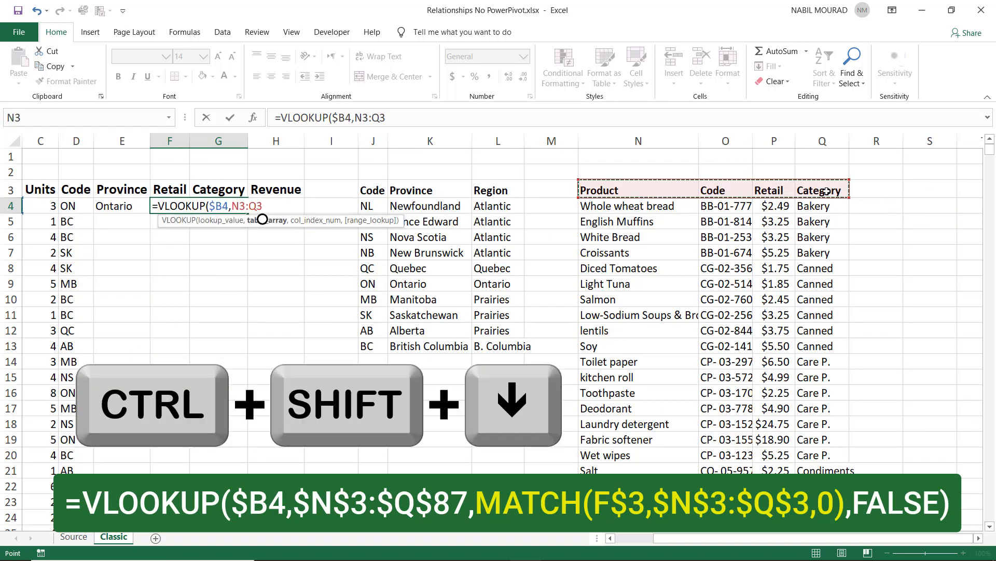
pyautogui.hotkey('ctrl', 'shift', 'Down')
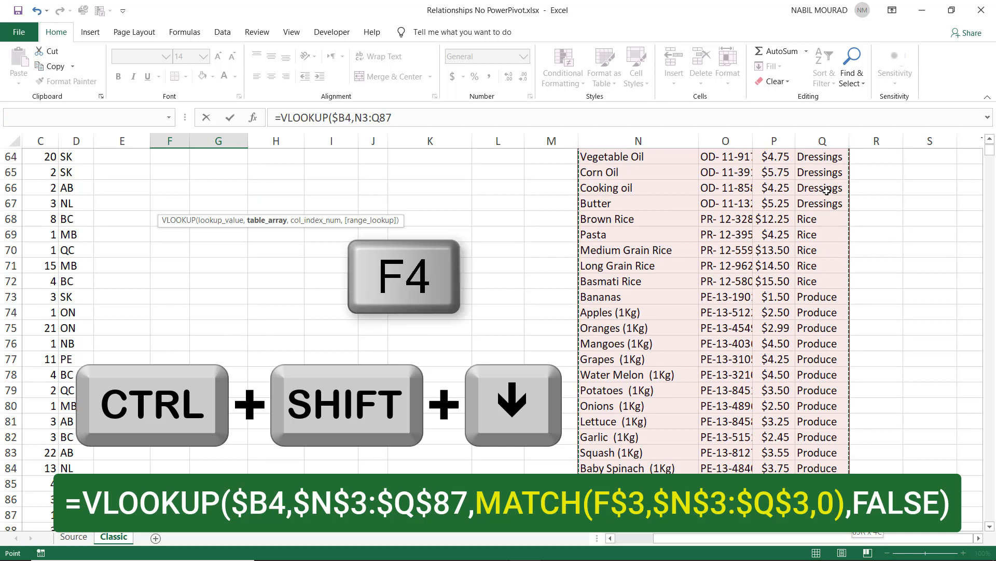
pyautogui.press('F4')
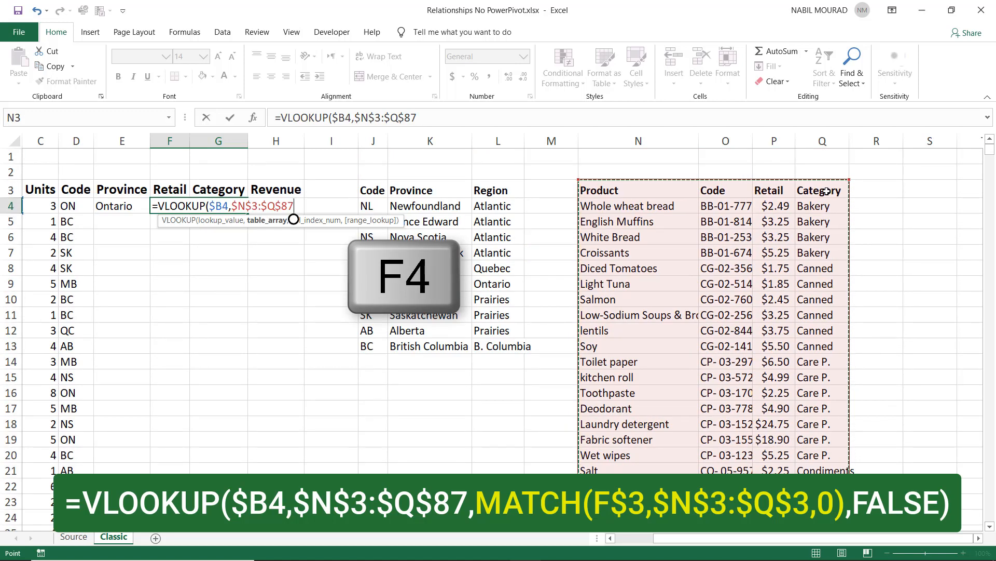
pyautogui.write(',')
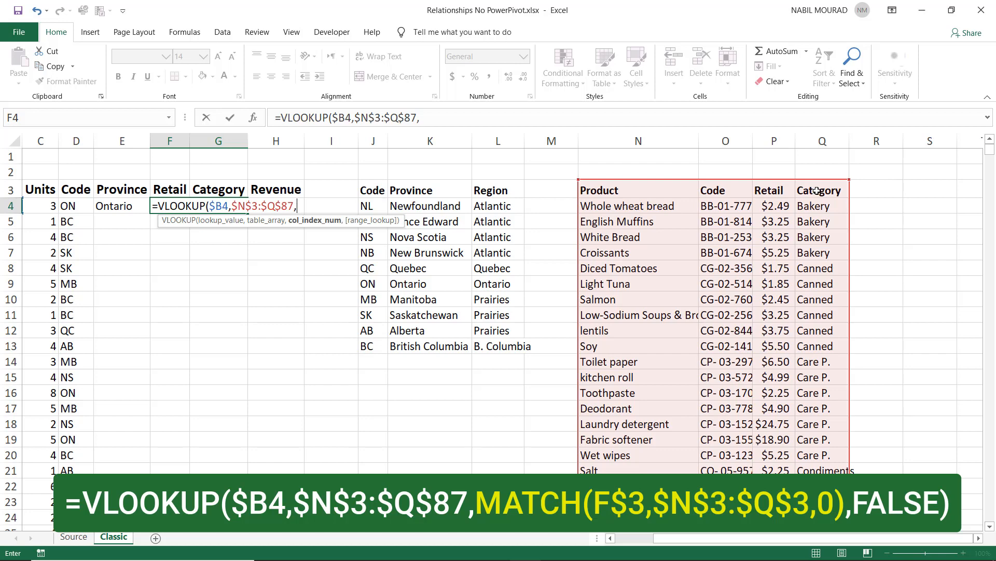
# - Nest MATCH(F$3,$N$3:$Q$3,0) as the column index argument of the VLOOKUP formula in F4
pyautogui.write('match')
pyautogui.press('Tab')
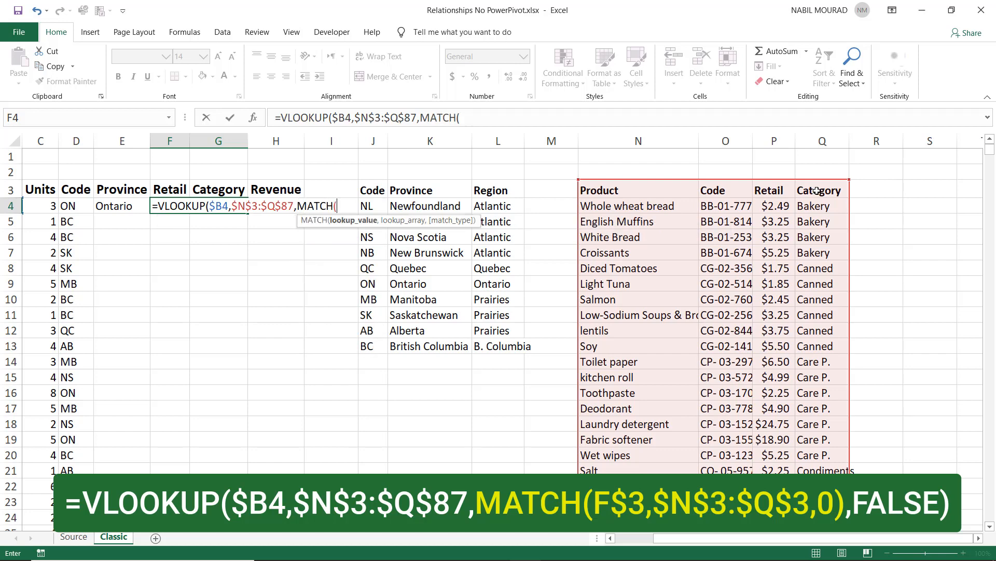
pyautogui.click(174, 189)
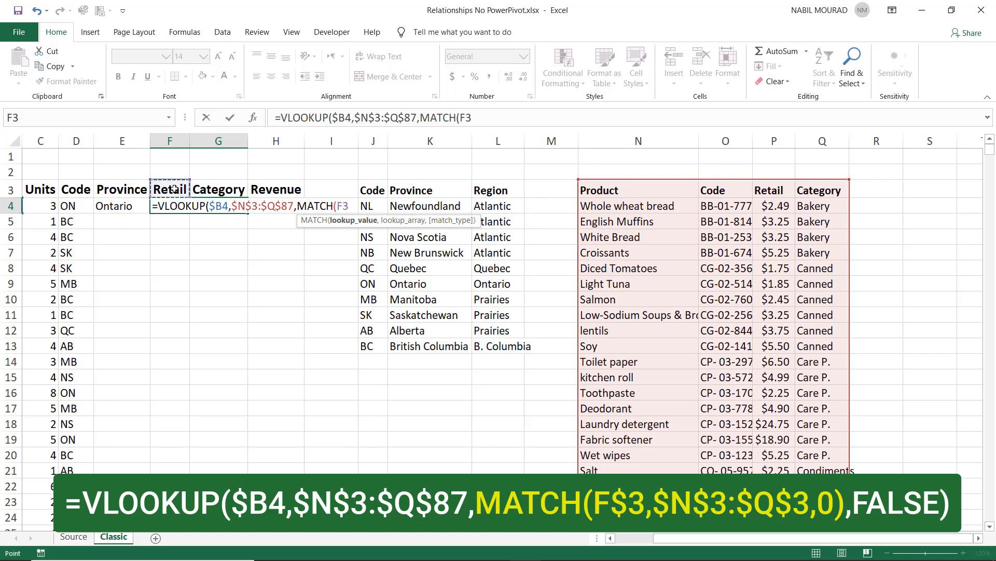
pyautogui.press('F4')
pyautogui.press('F4')
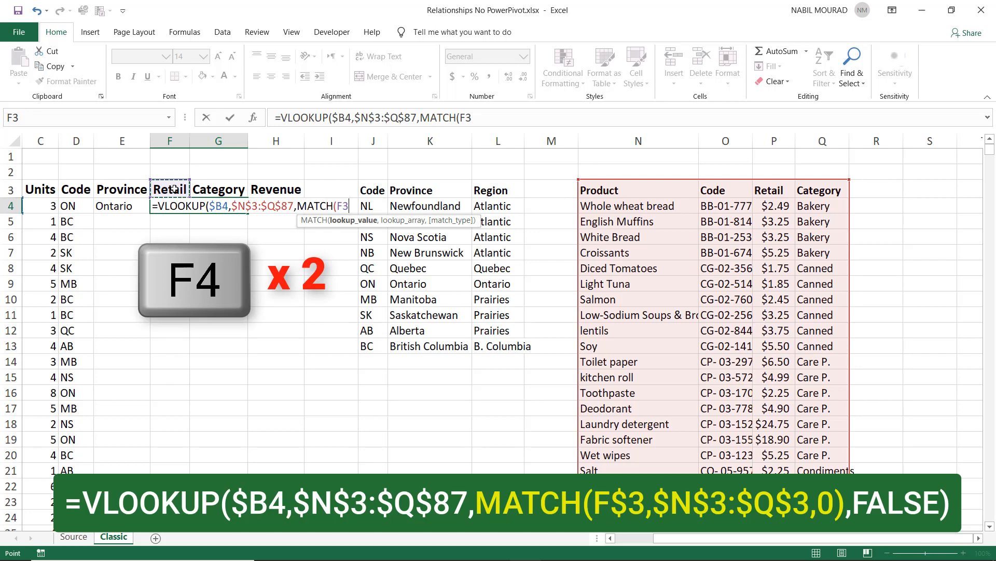
pyautogui.press('F4')
pyautogui.press('F4')
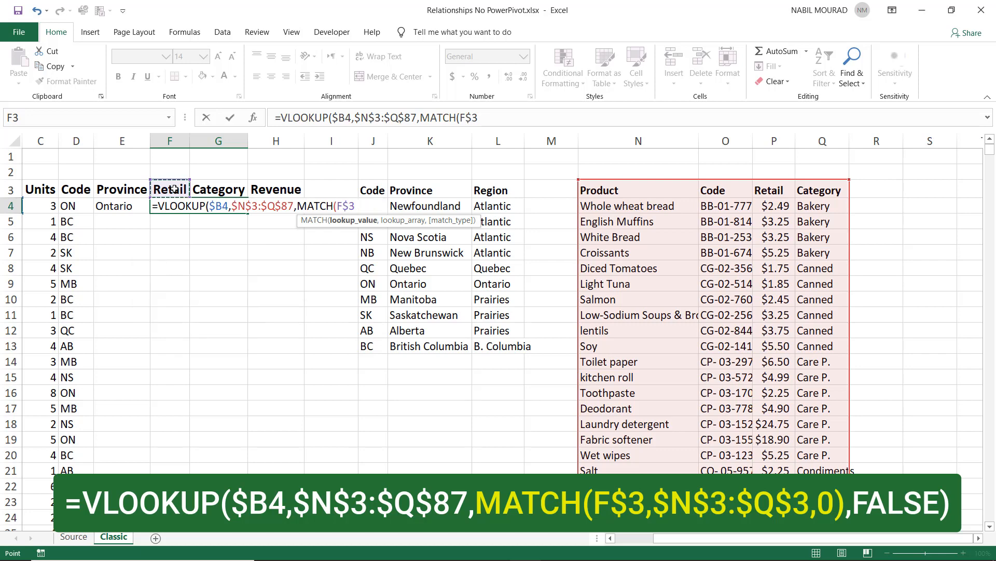
pyautogui.write(',')
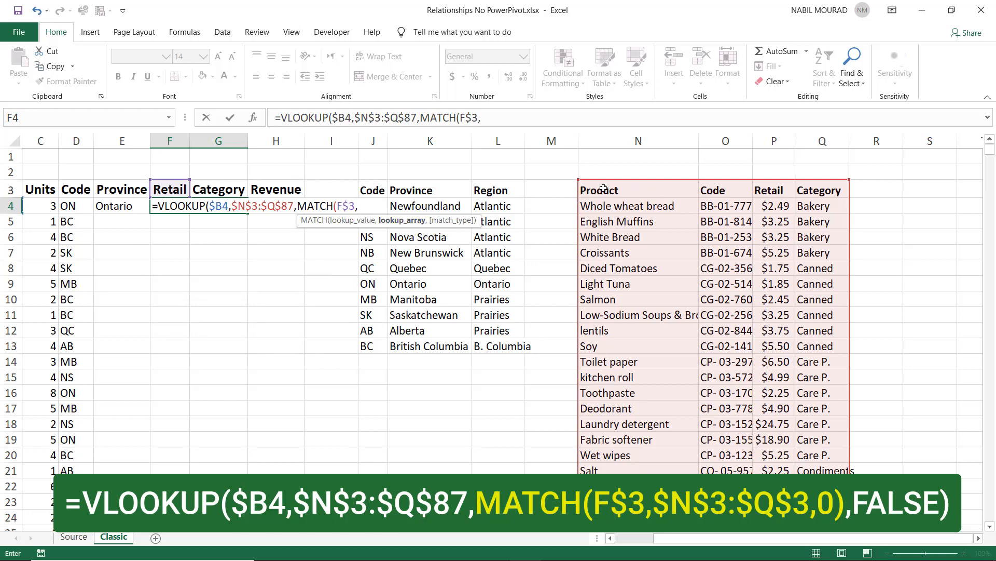
pyautogui.moveTo(603, 189); pyautogui.dragTo(823, 191)
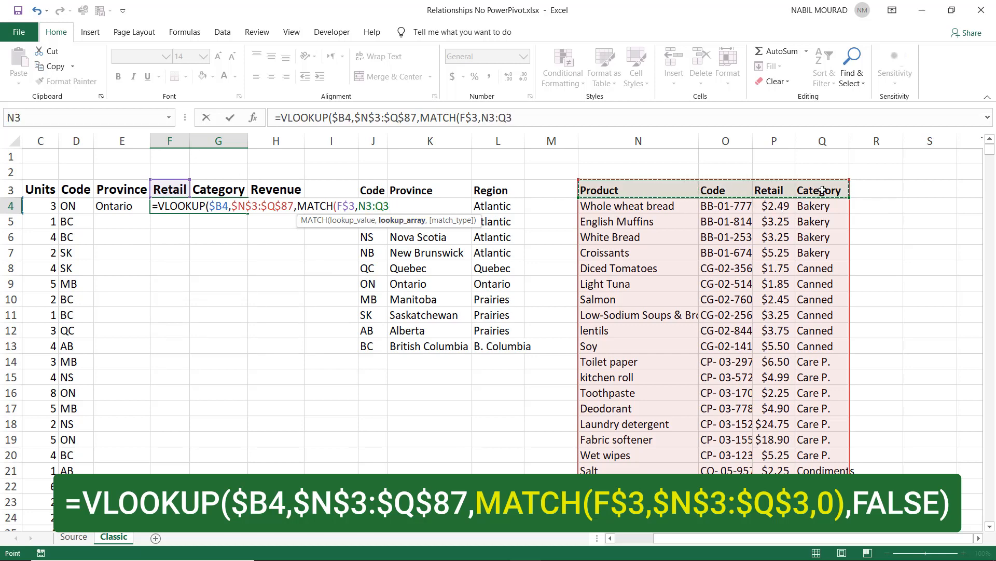
pyautogui.press('F4')
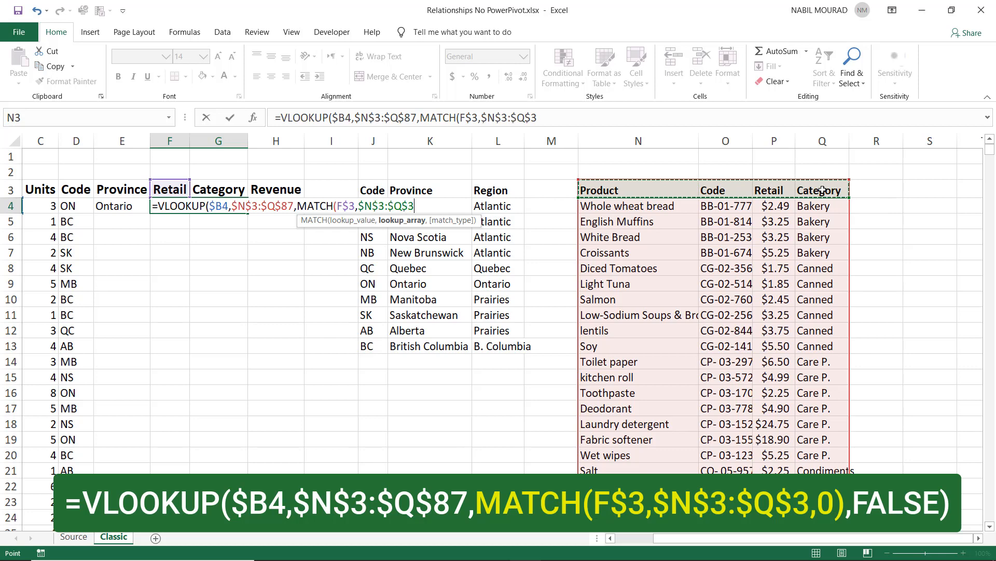
pyautogui.write(',')
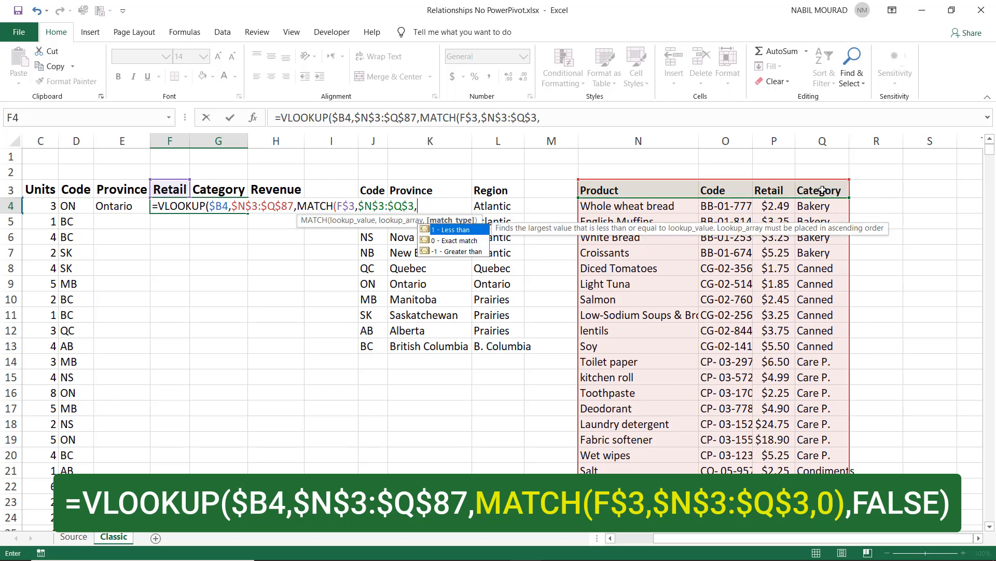
pyautogui.write('0)')
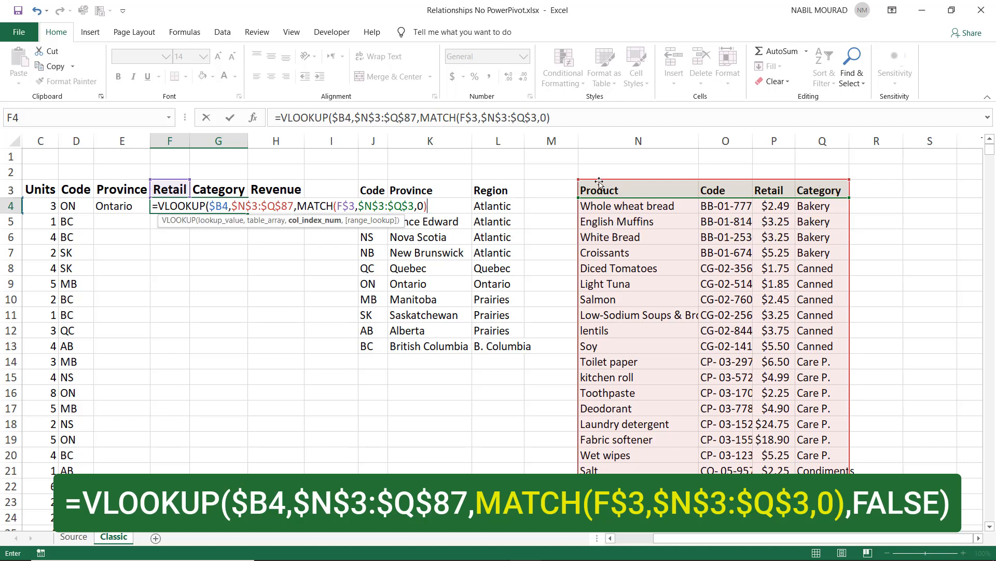
# - Evaluate the MATCH argument inside the F4 formula to check its column index, and restore the original expression
pyautogui.click(309, 223)
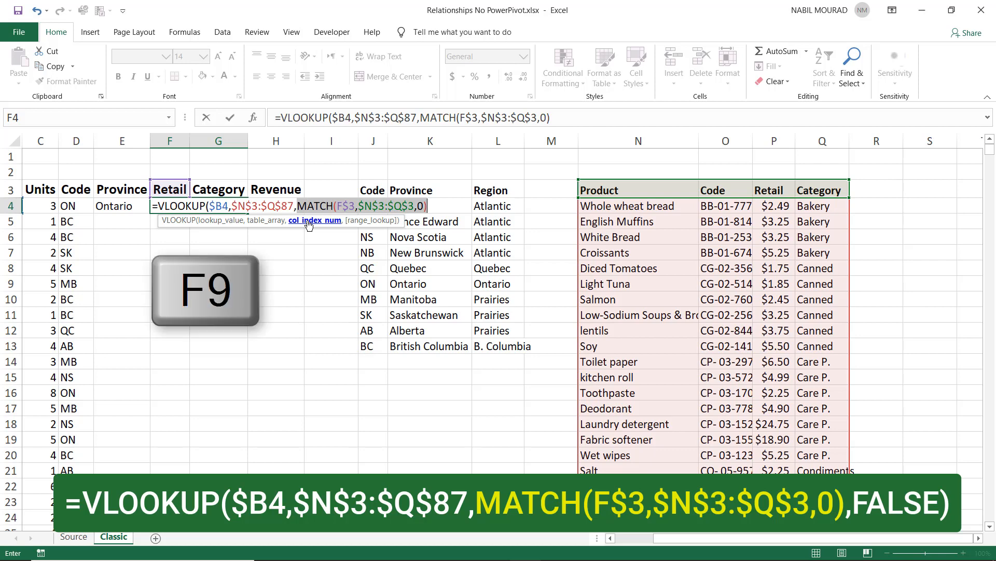
pyautogui.press('F9')
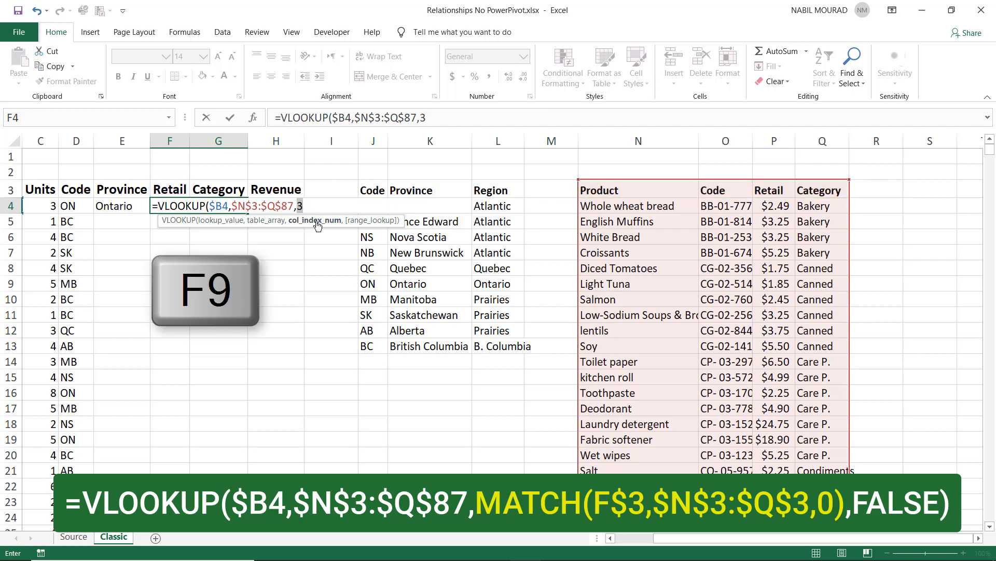
pyautogui.hotkey('ctrl', 'z')
pyautogui.hotkey('ctrl', 'z')
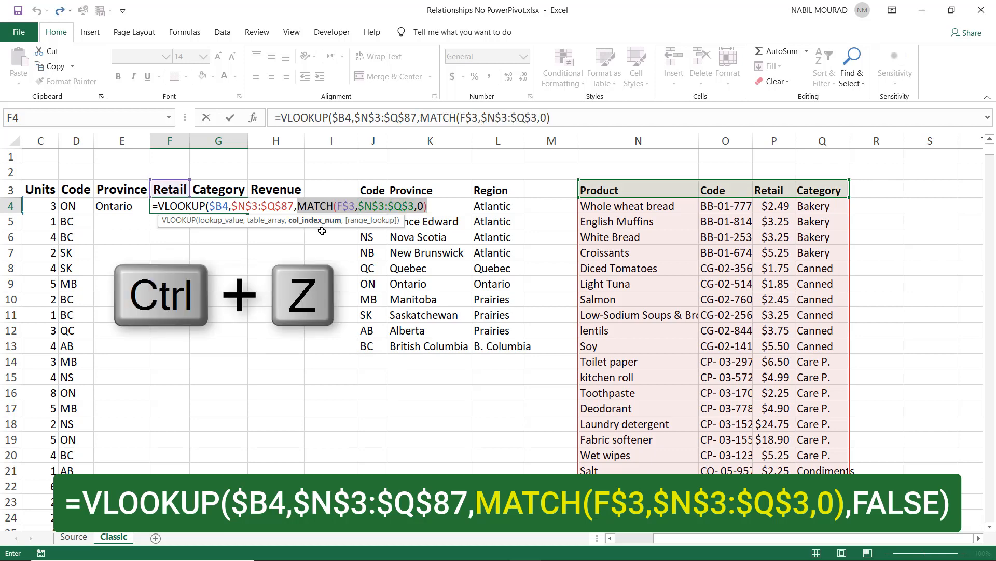
# - Finish the VLOOKUP formula with FALSE for an exact match and enter it in both F4 and G4
pyautogui.click(432, 204)
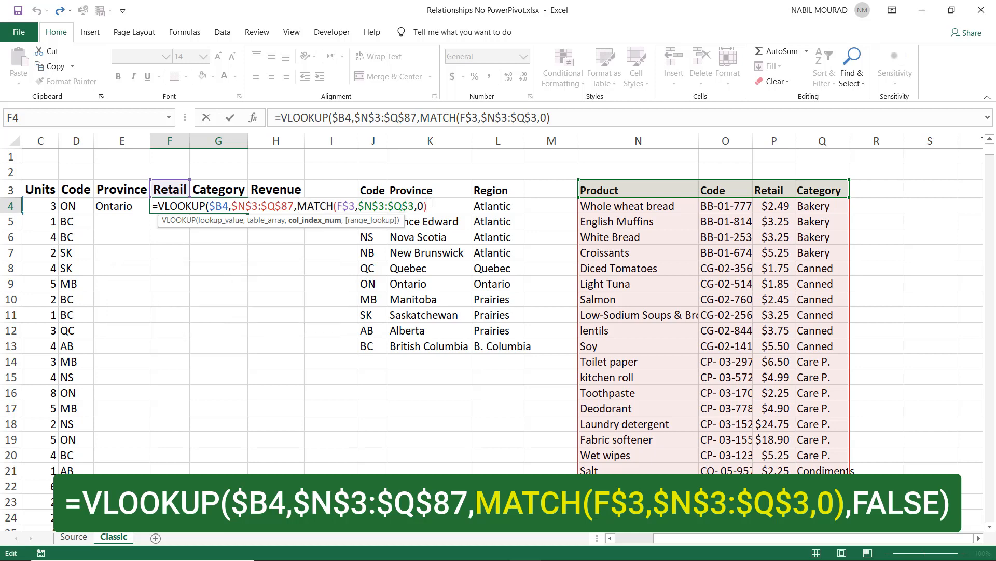
pyautogui.write(',')
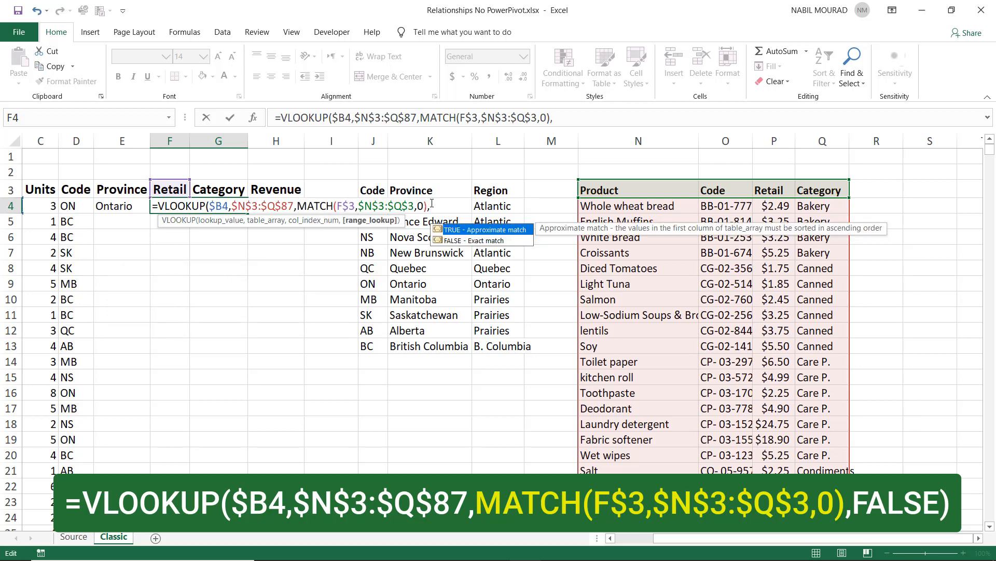
pyautogui.press('Down')
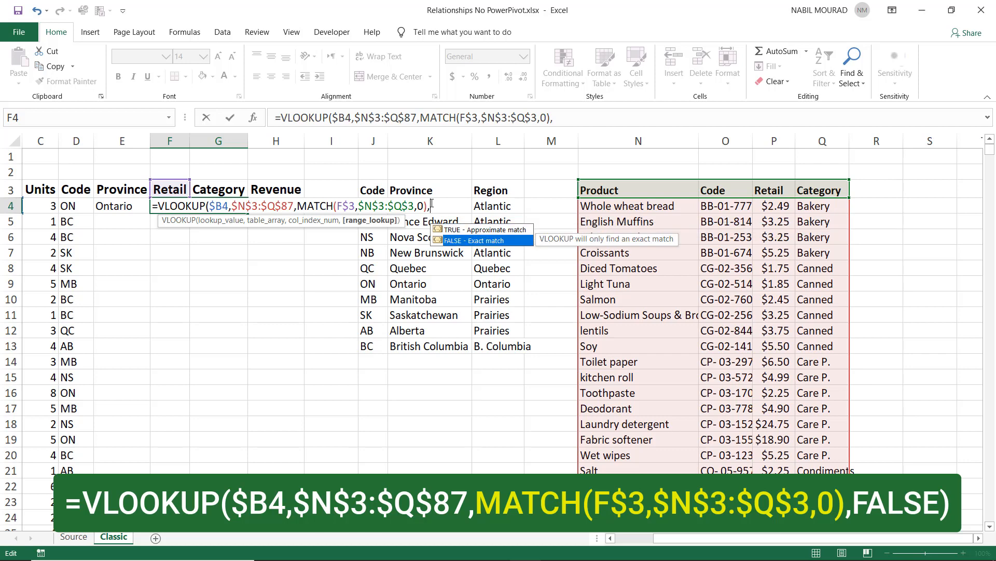
pyautogui.press('Tab')
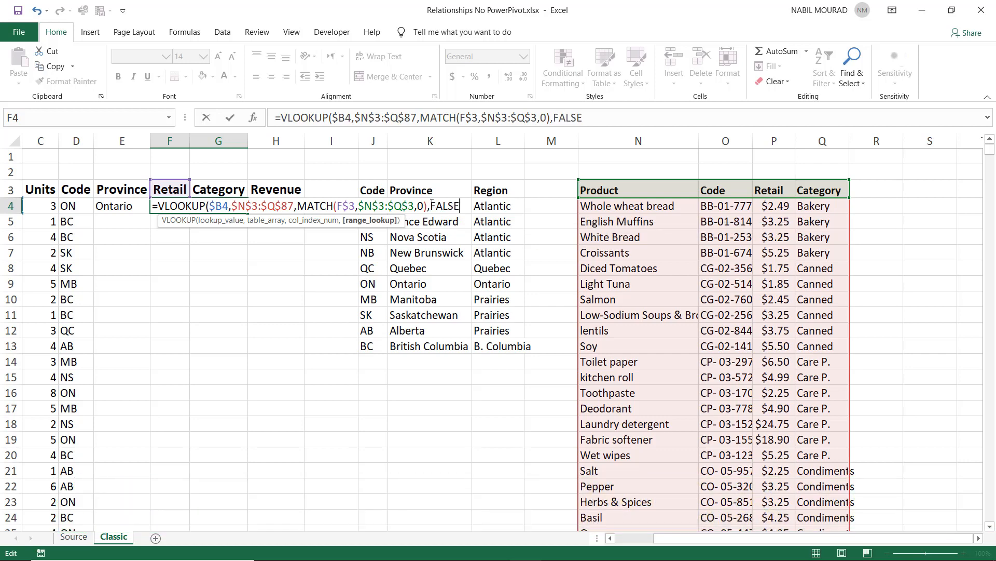
pyautogui.write(')')
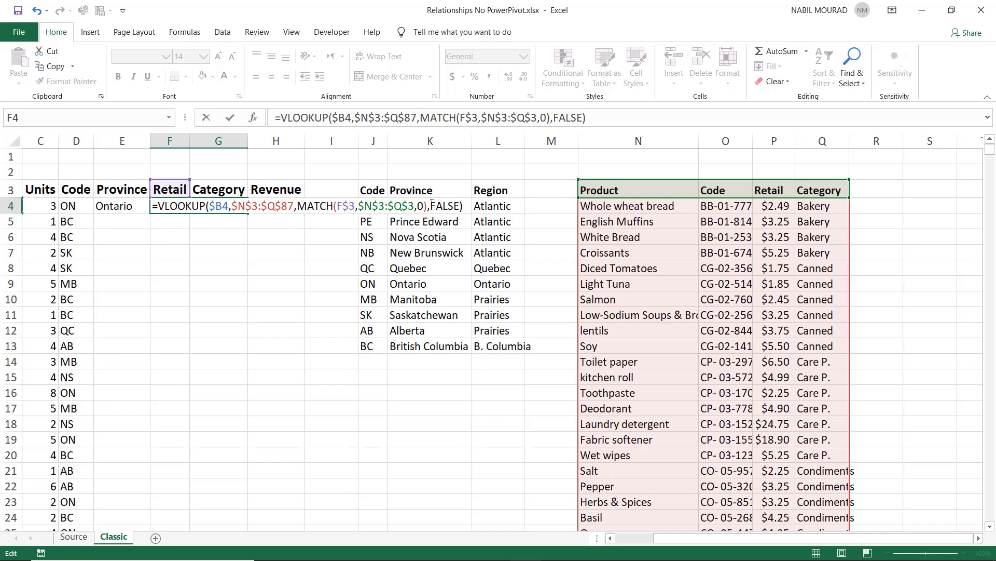
pyautogui.hotkey('ctrl', 'Return')
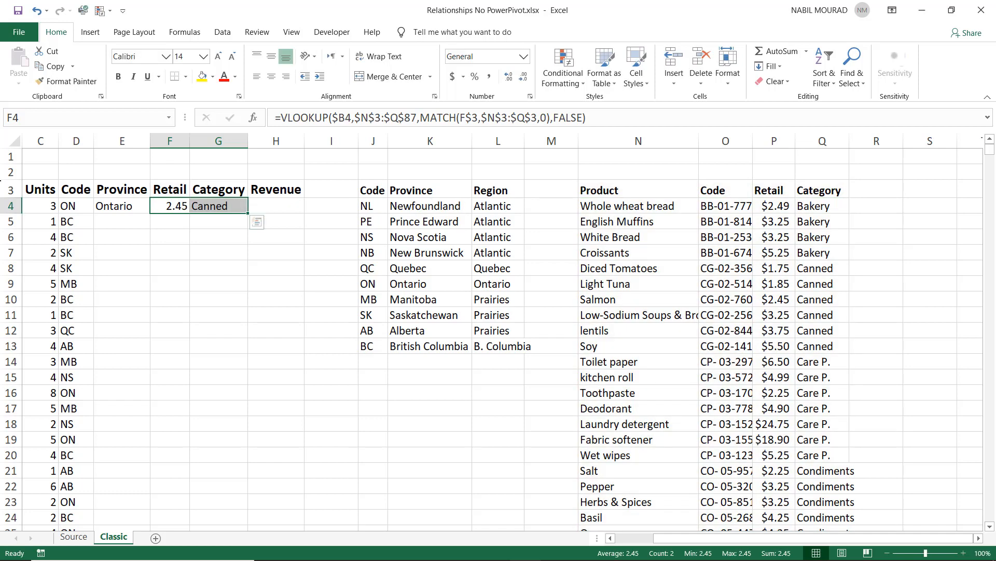
# - Enter the formula =C4*F4 in H4 to calculate revenue from units and retail price
pyautogui.click(270, 203)
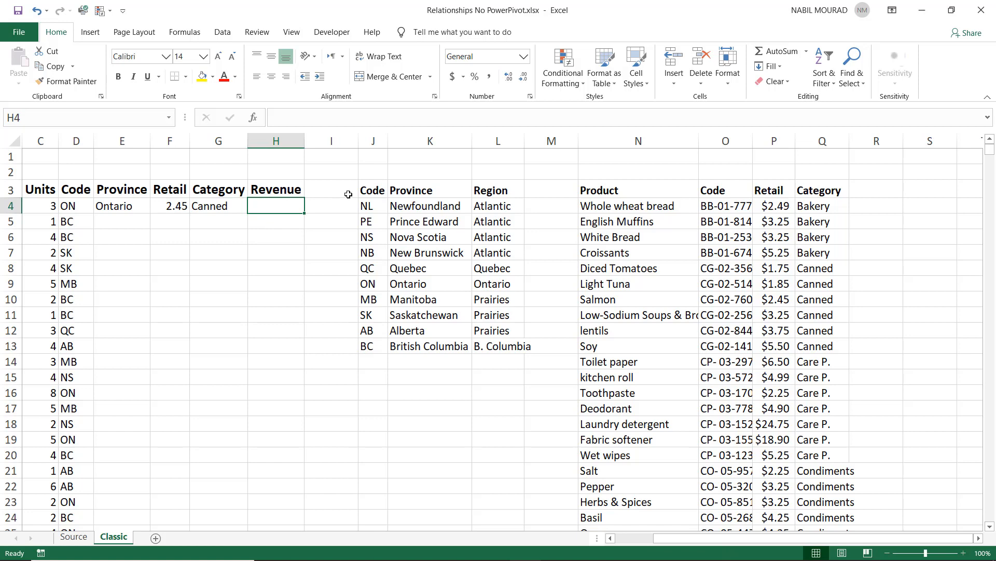
pyautogui.moveTo(725, 542); pyautogui.dragTo(690, 541)
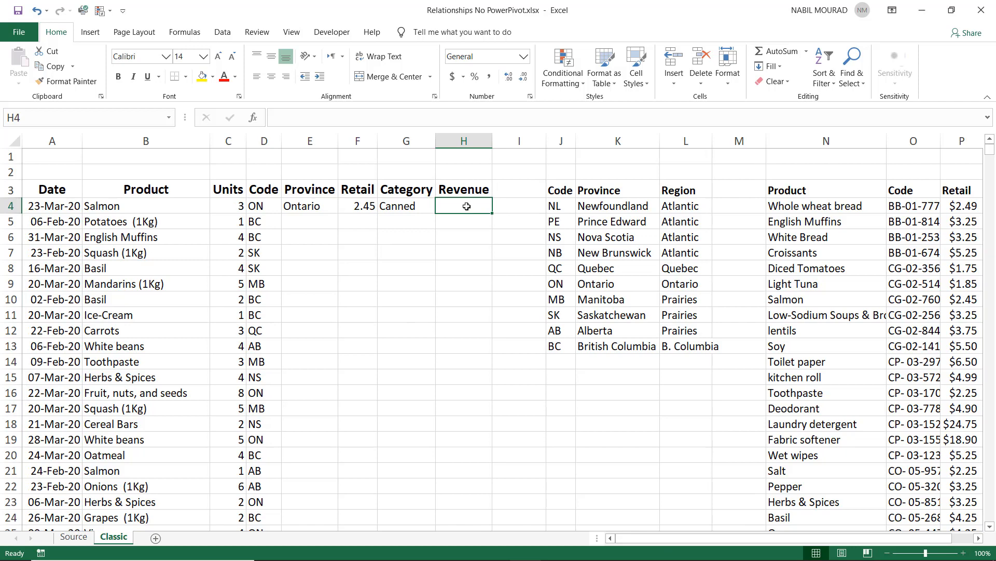
pyautogui.write('=')
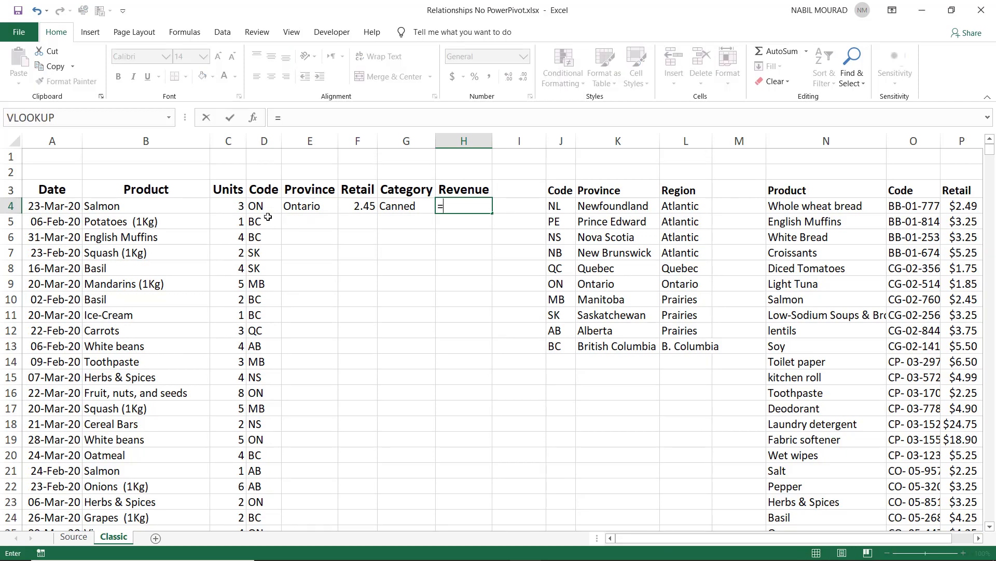
pyautogui.click(222, 209)
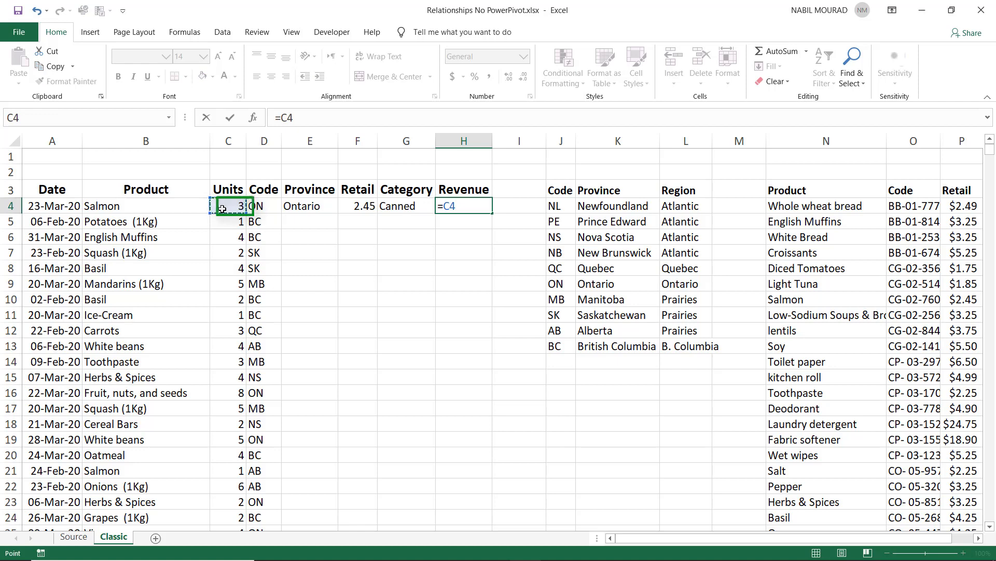
pyautogui.write('*')
pyautogui.click(363, 206)
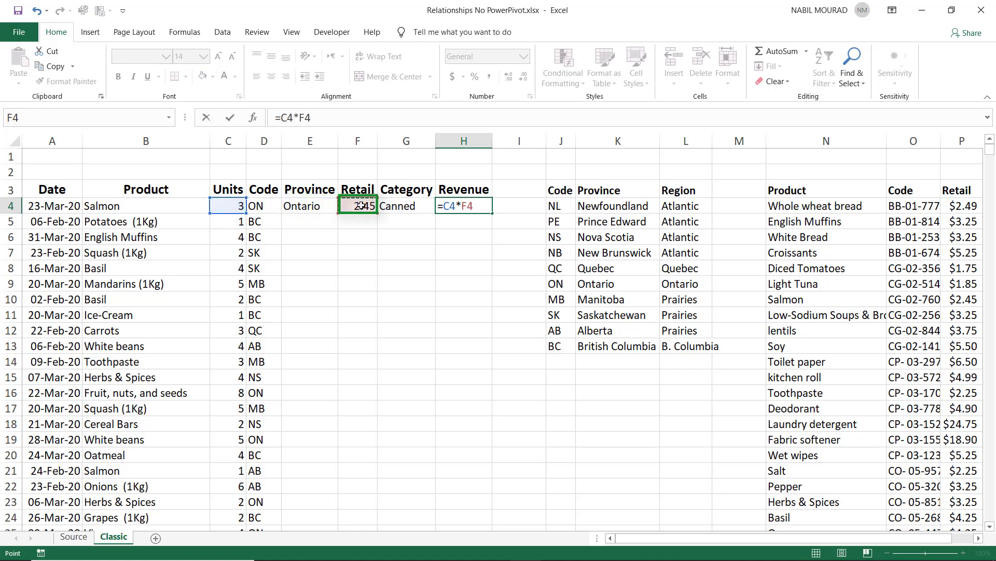
pyautogui.hotkey('ctrl', 'Return')
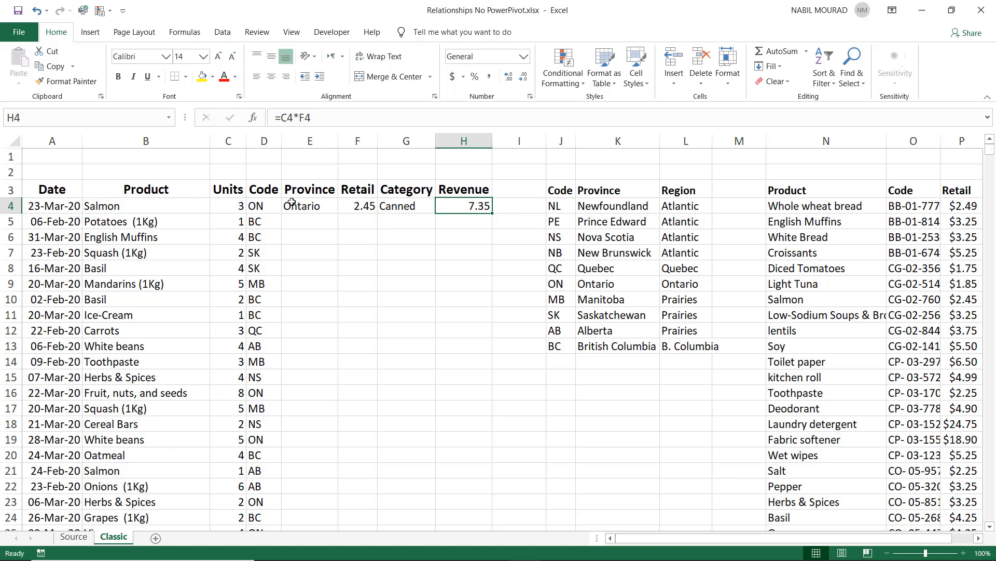
# - Copy the formulas in E4:H4 down through all rows of the sales data
pyautogui.moveTo(292, 205); pyautogui.dragTo(461, 209)
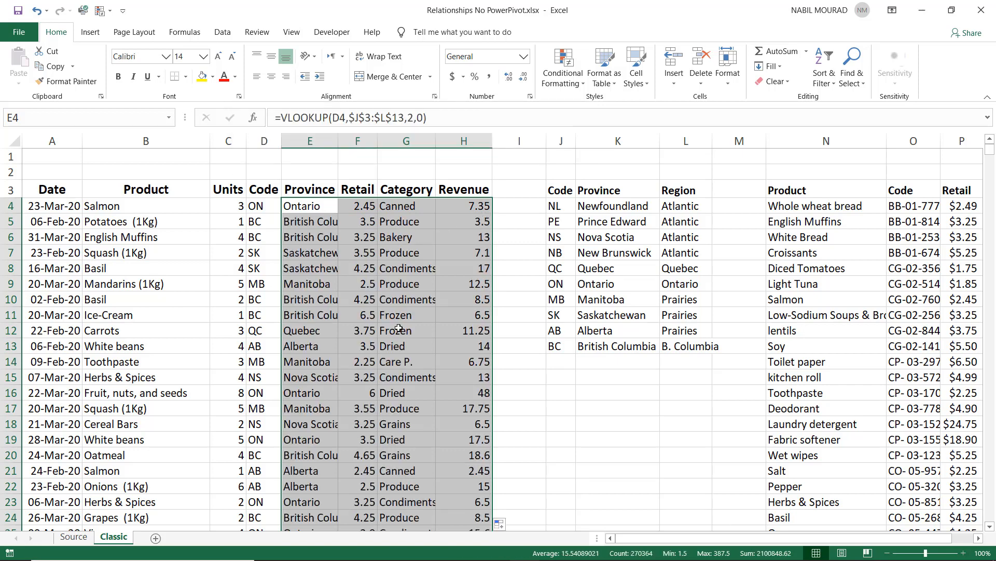
pyautogui.click(344, 312)
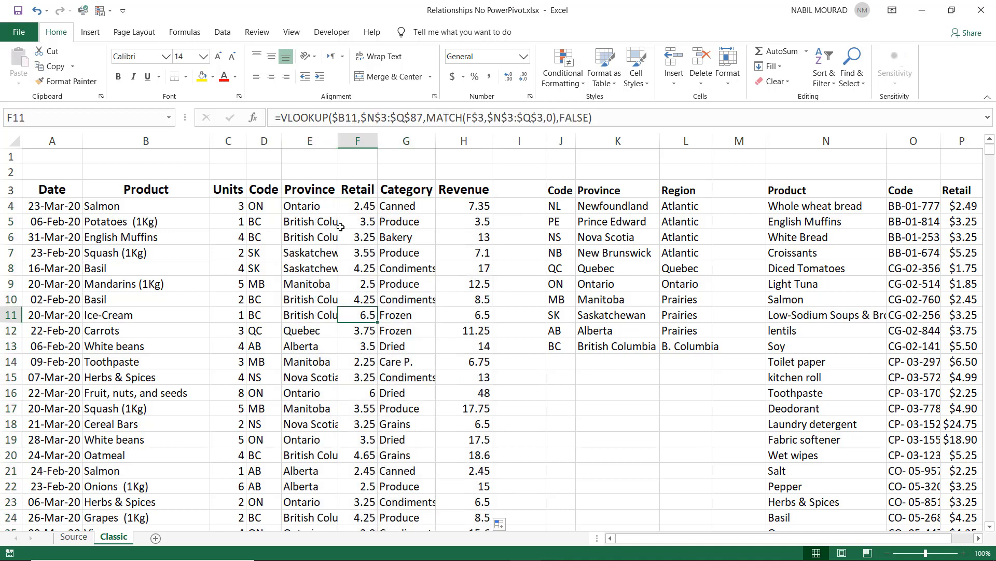
# - Create a PivotTable on a new worksheet from the sales data range Classic!$A$3:$H$67594
pyautogui.click(310, 259)
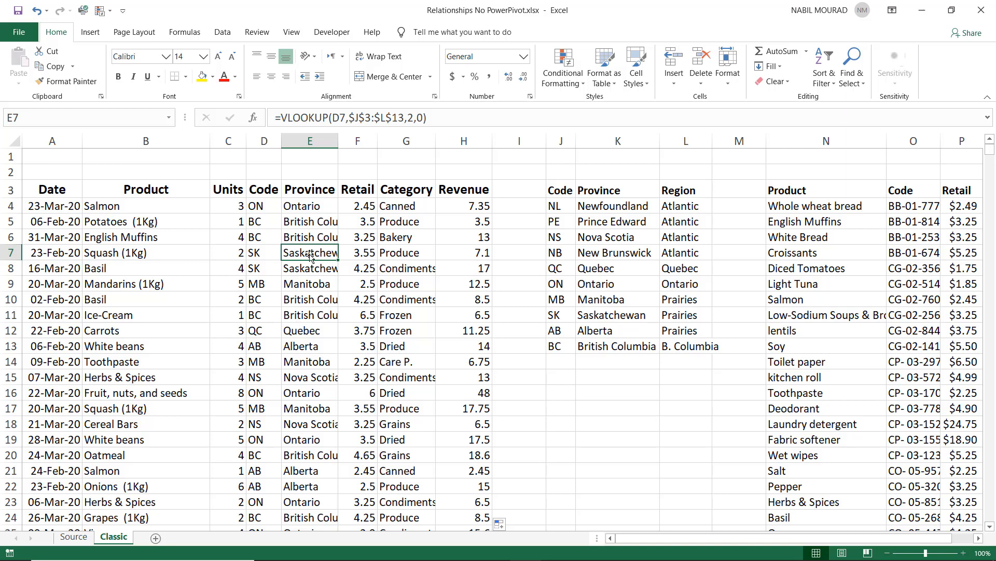
pyautogui.click(92, 34)
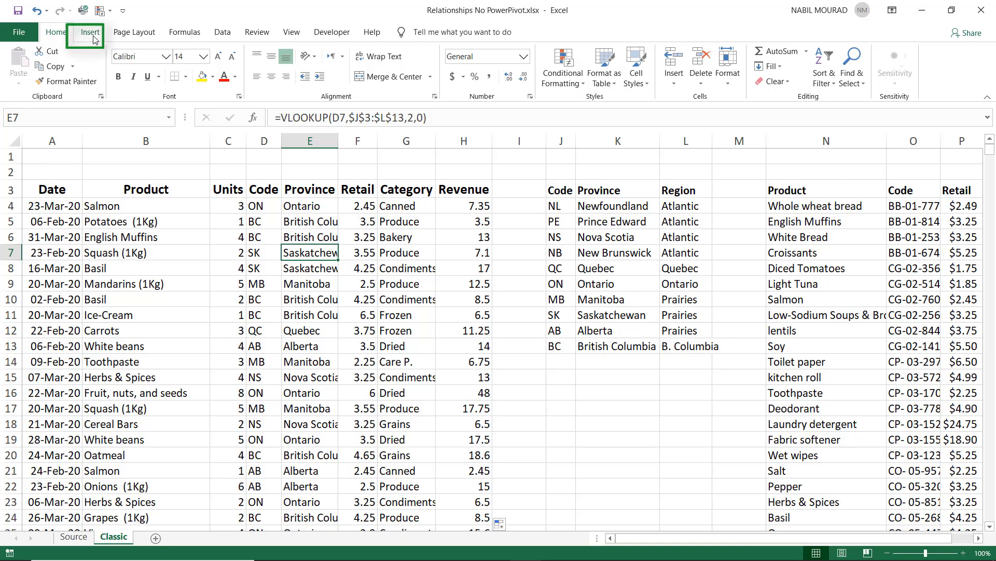
pyautogui.hotkey('alt', 'n')
pyautogui.press('v')
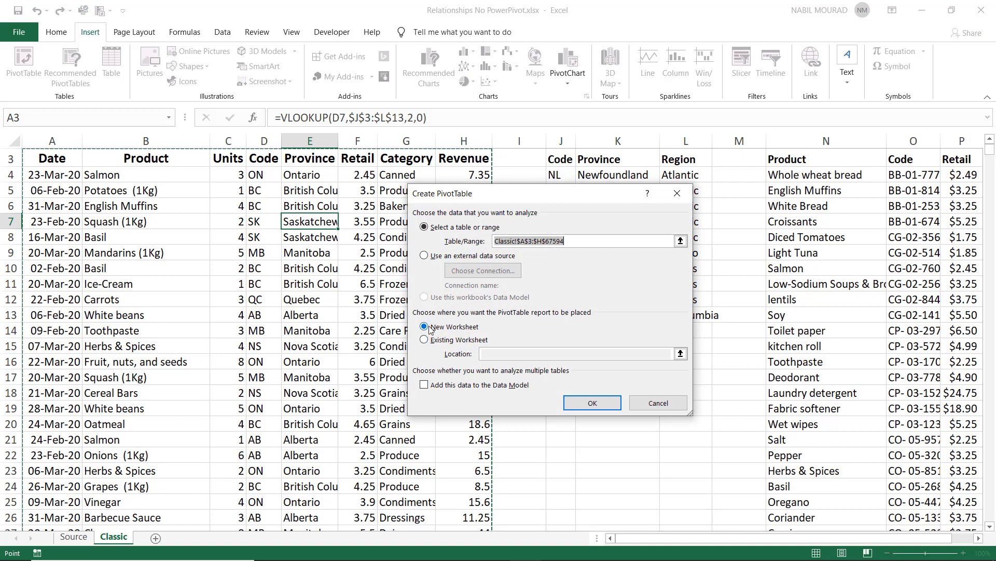
pyautogui.click(599, 410)
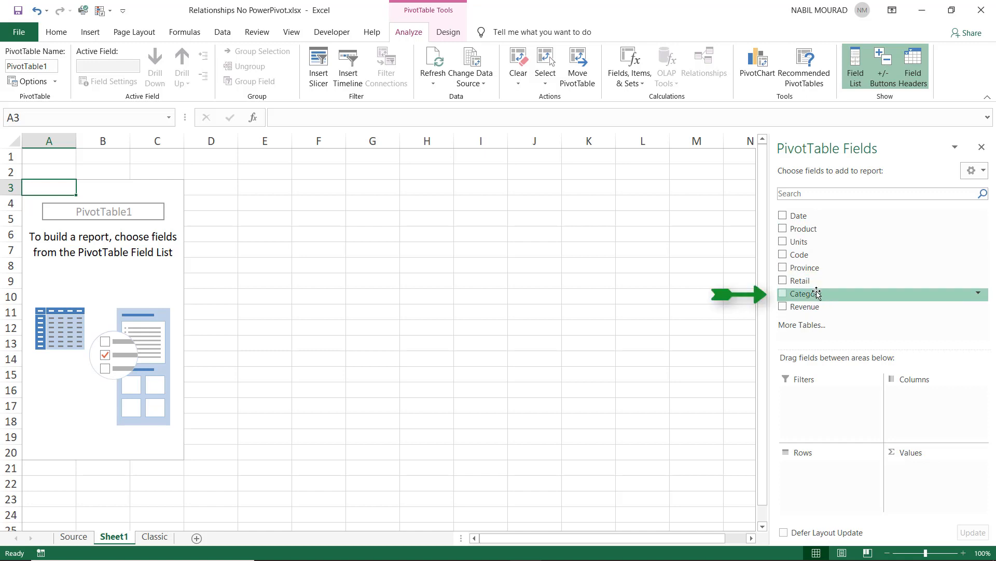
# - Add Category to the PivotTable's rows and Revenue to its values as a sum
pyautogui.moveTo(816, 294); pyautogui.dragTo(822, 479)
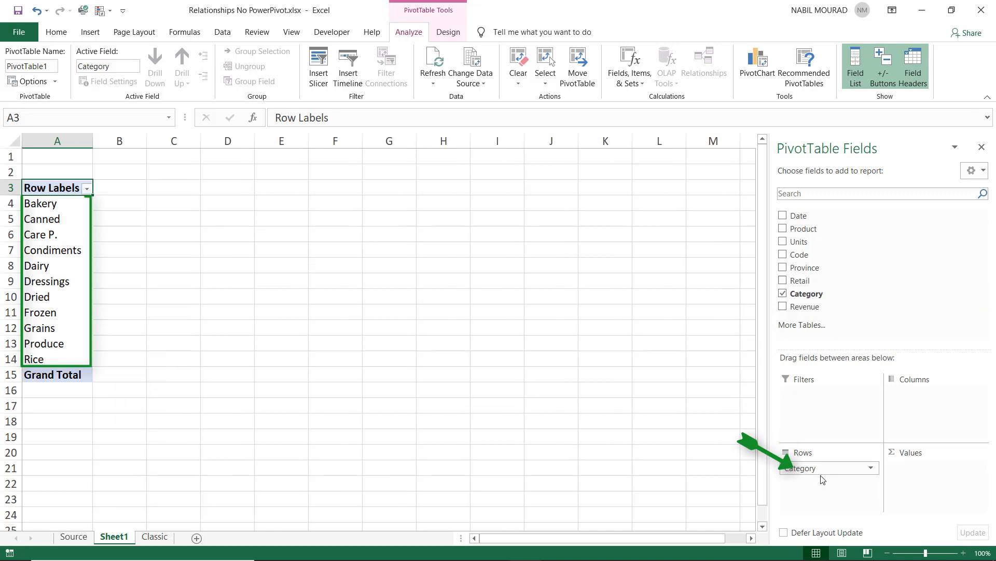
pyautogui.moveTo(811, 308); pyautogui.dragTo(936, 487)
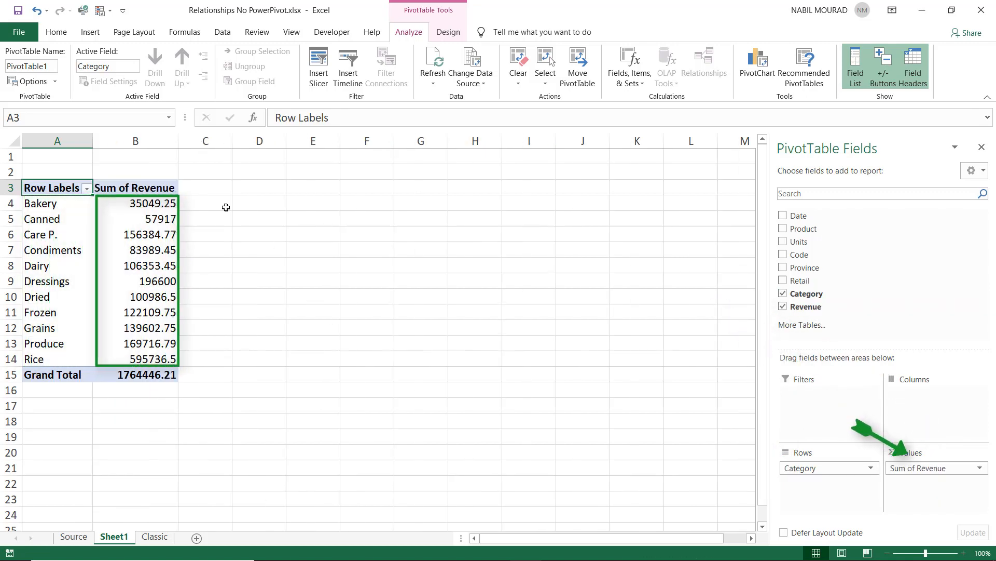
# - Format the PivotTable's Sum of Revenue values as Accounting with the $ symbol and 0 decimal places
pyautogui.moveTo(157, 324)
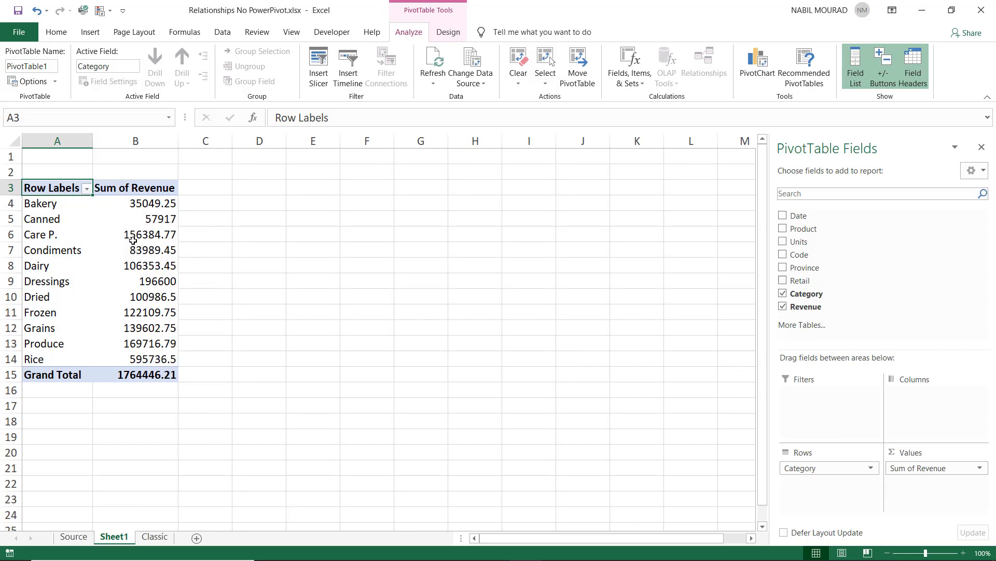
pyautogui.moveTo(138, 236)
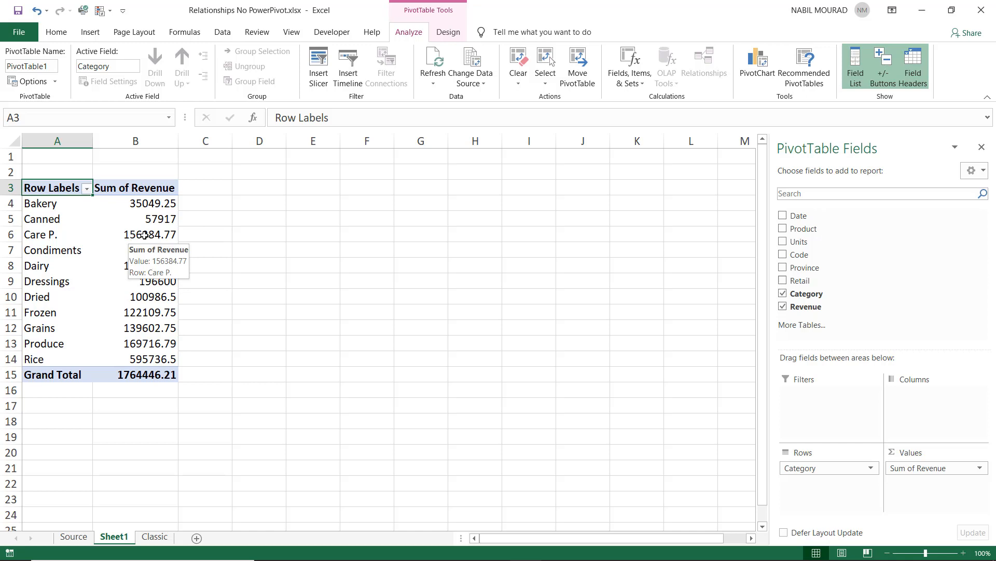
pyautogui.click(145, 234)
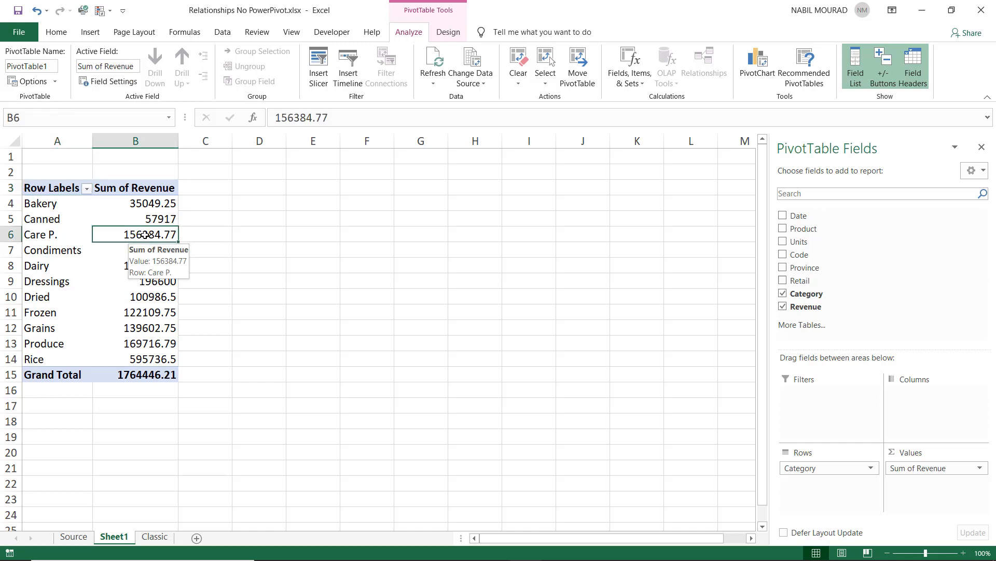
pyautogui.rightClick(145, 234)
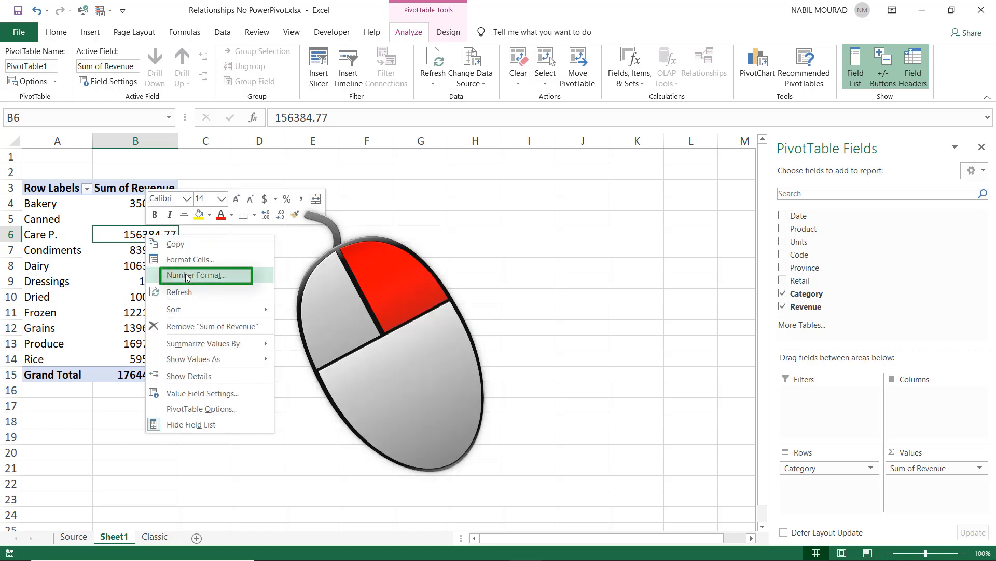
pyautogui.click(186, 275)
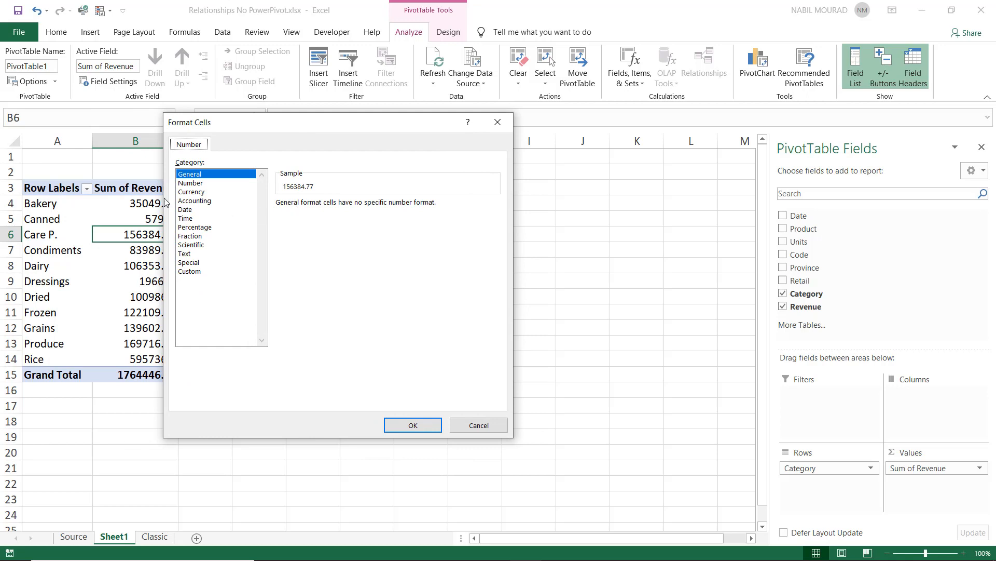
pyautogui.click(194, 201)
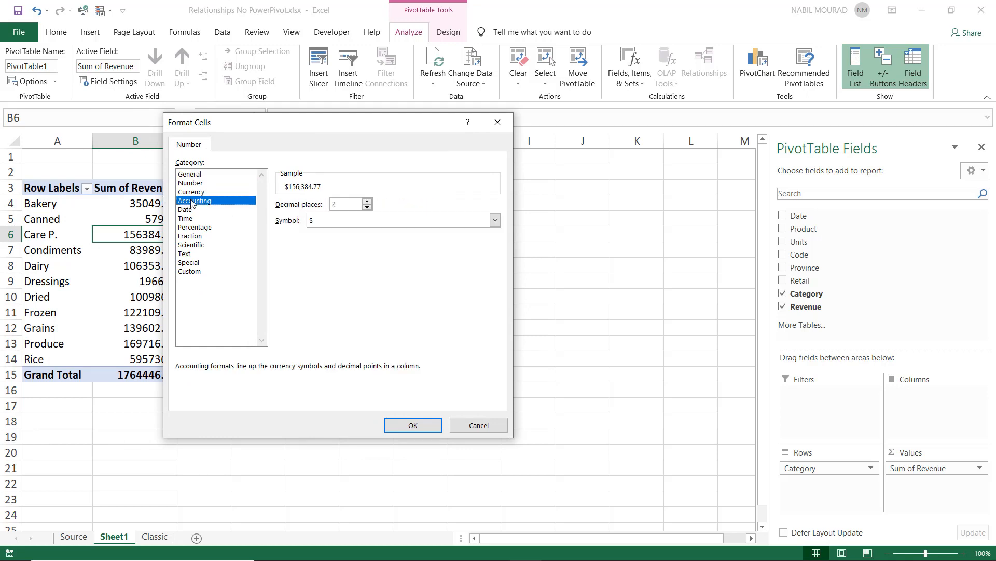
pyautogui.click(367, 207)
pyautogui.click(367, 207)
pyautogui.click(413, 426)
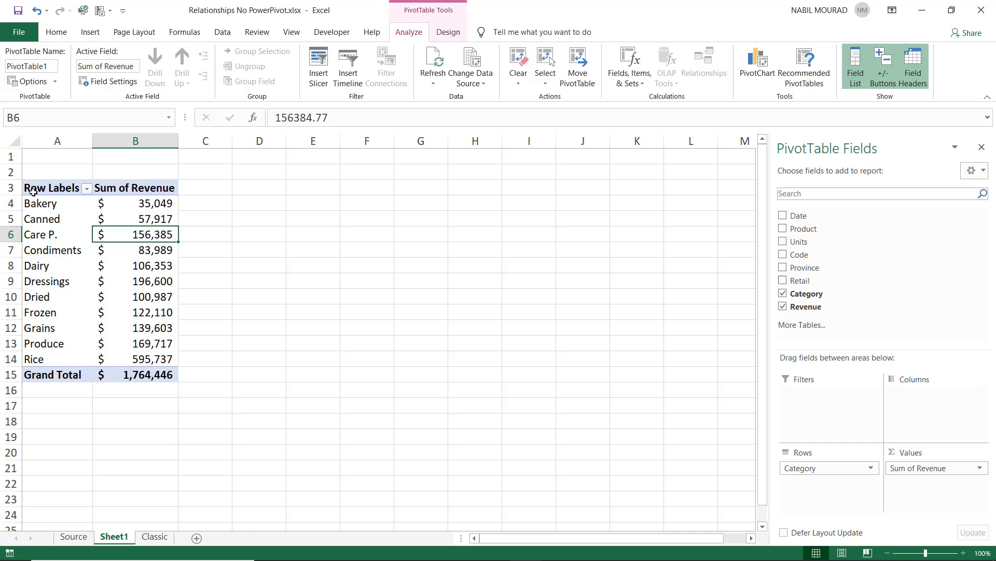
# - Change the PivotTable's report layout to tabular form
pyautogui.click(449, 33)
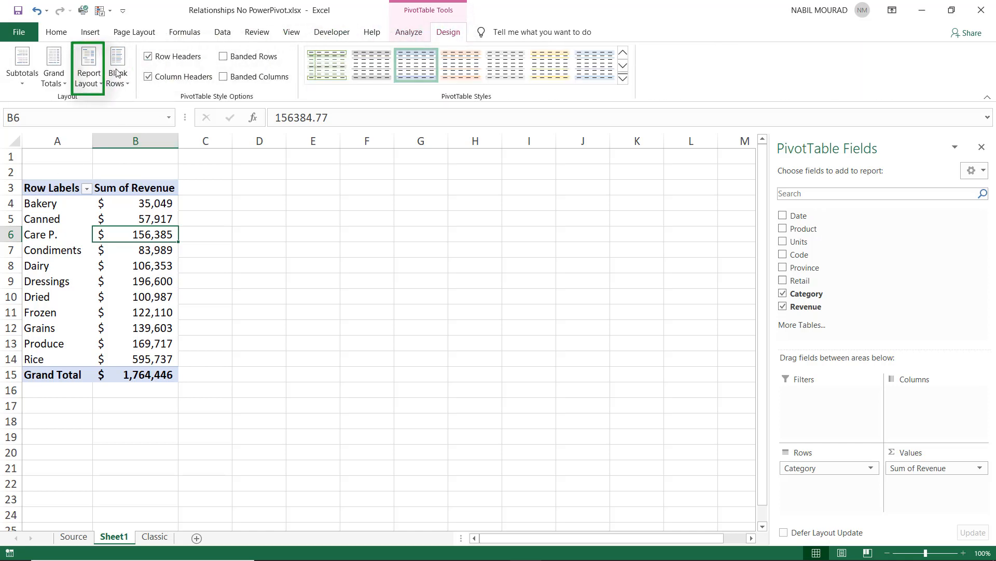
pyautogui.click(90, 83)
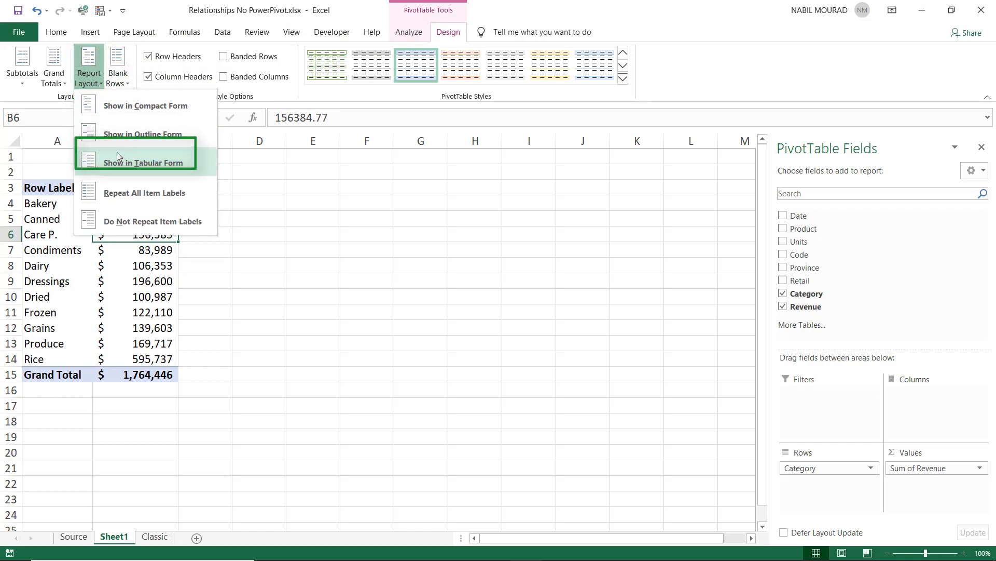
pyautogui.click(123, 166)
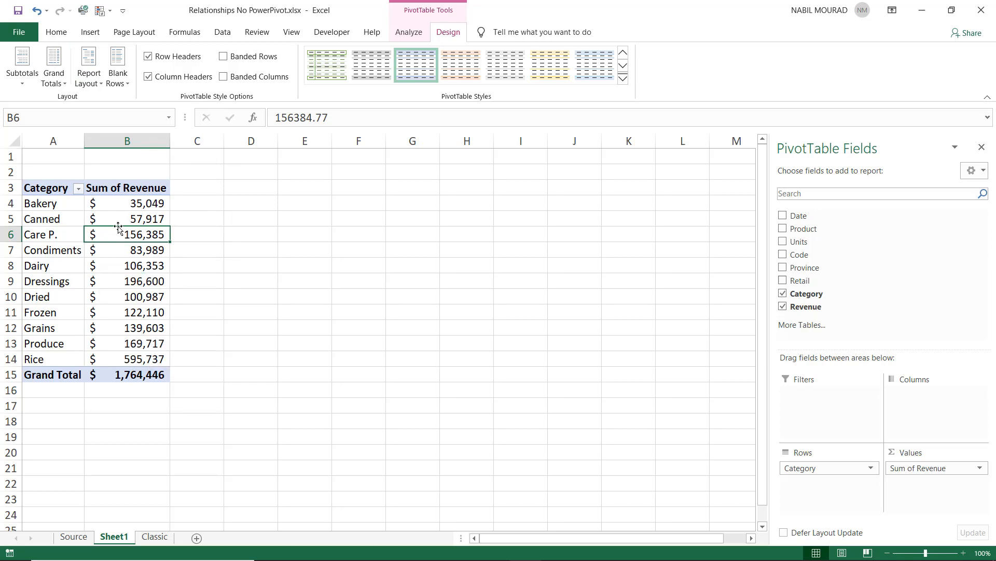
# - Insert a default column PivotChart from the PivotTable and place it directly beside the table, level with its header row
pyautogui.hotkey('alt', 'F1')
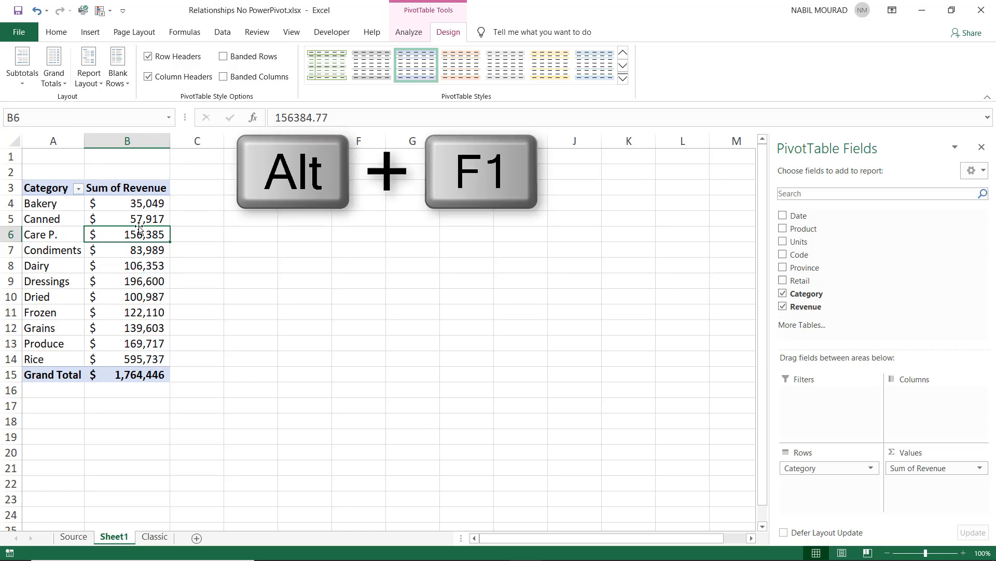
pyautogui.hotkey('alt', 'F1')
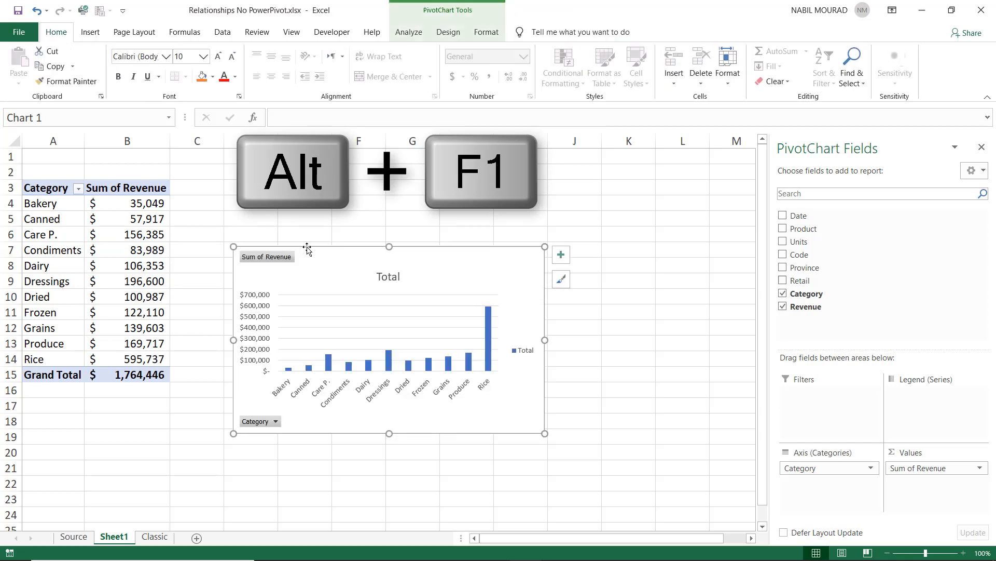
pyautogui.moveTo(307, 248); pyautogui.dragTo(264, 182)
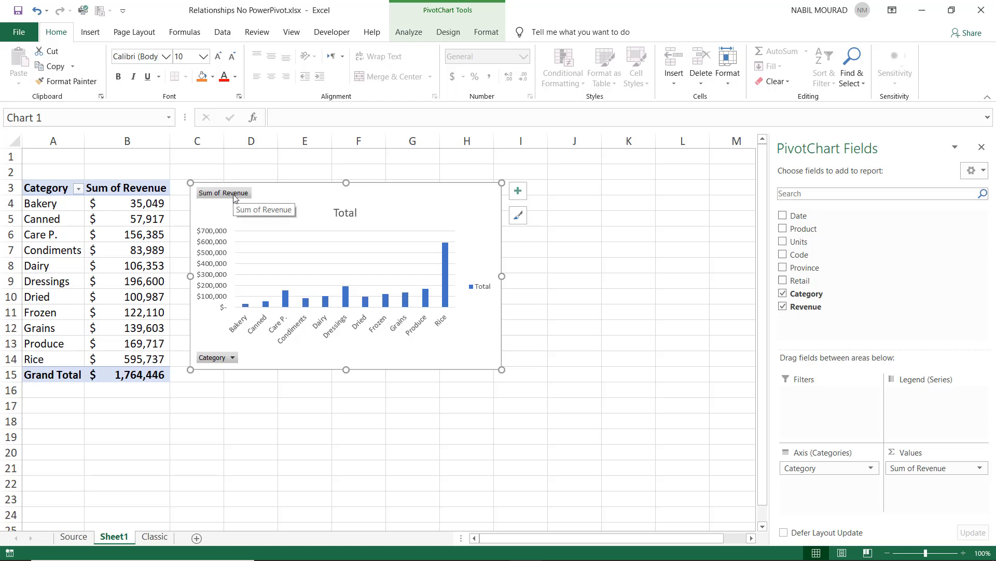
# - Hide all field buttons on the PivotChart and delete its legend
pyautogui.rightClick(234, 197)
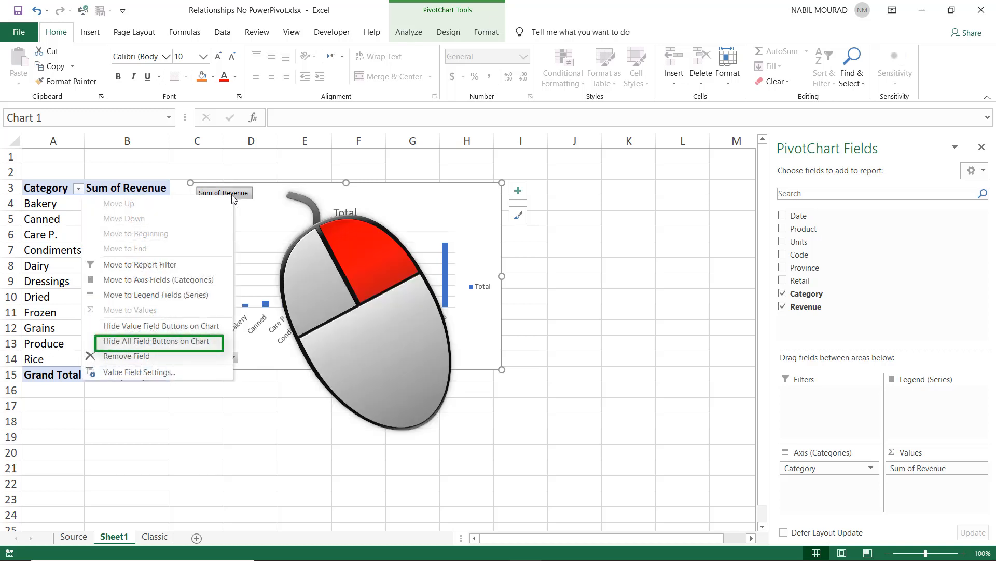
pyautogui.click(156, 341)
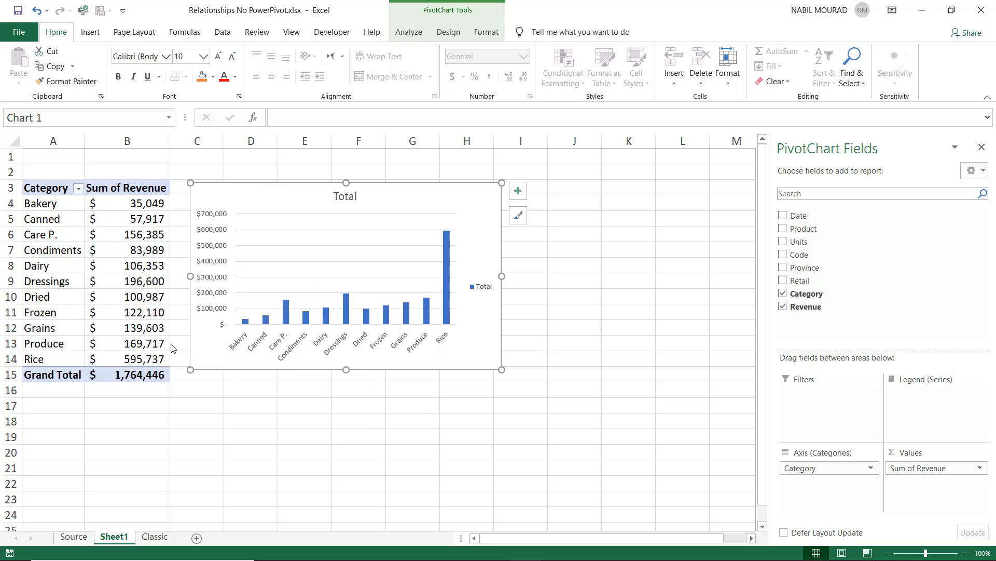
pyautogui.click(483, 291)
pyautogui.press('Delete')
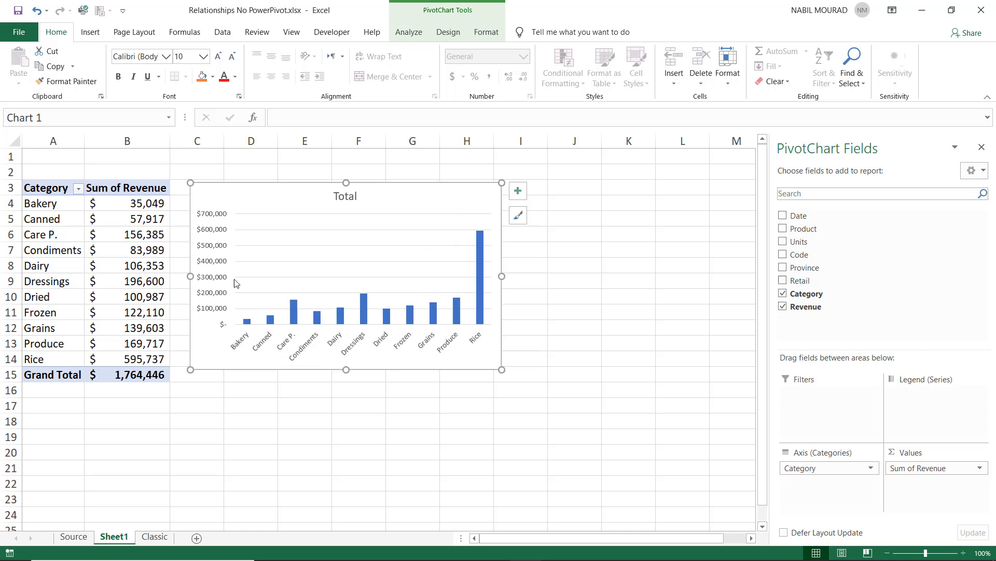
# - Set the display units of the PivotChart's vertical axis to Thousands
pyautogui.click(215, 267)
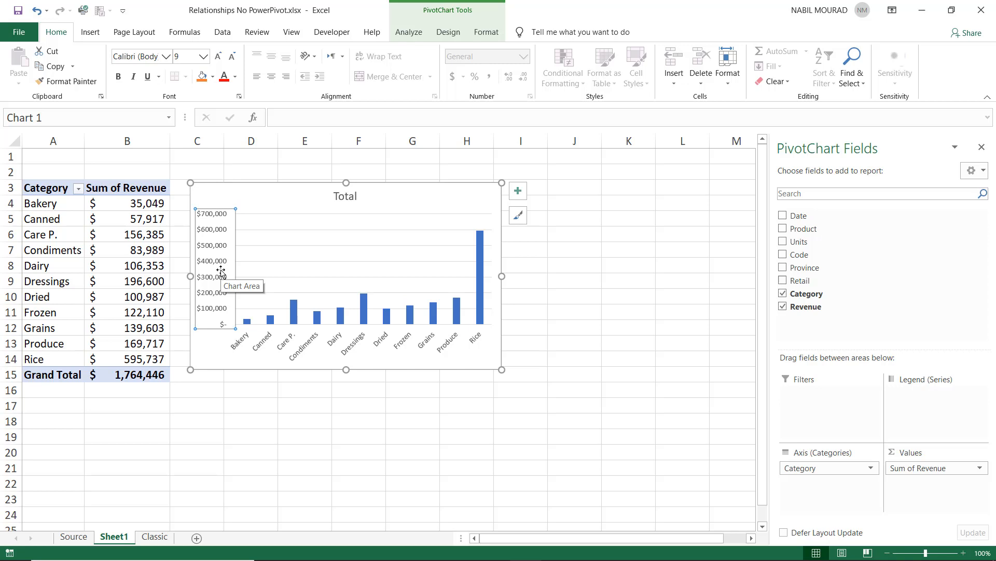
pyautogui.hotkey('ctrl', '1')
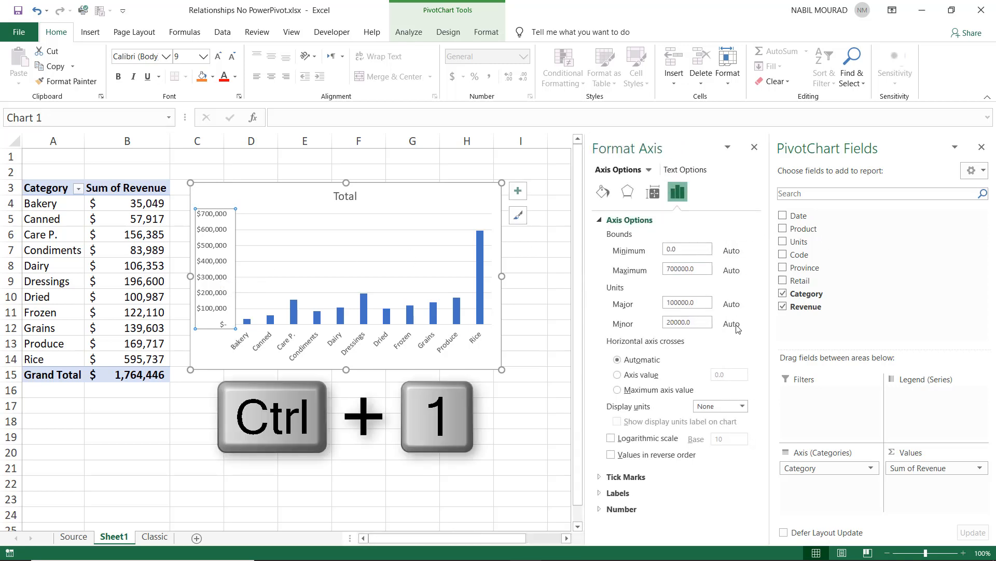
pyautogui.click(742, 406)
pyautogui.click(720, 445)
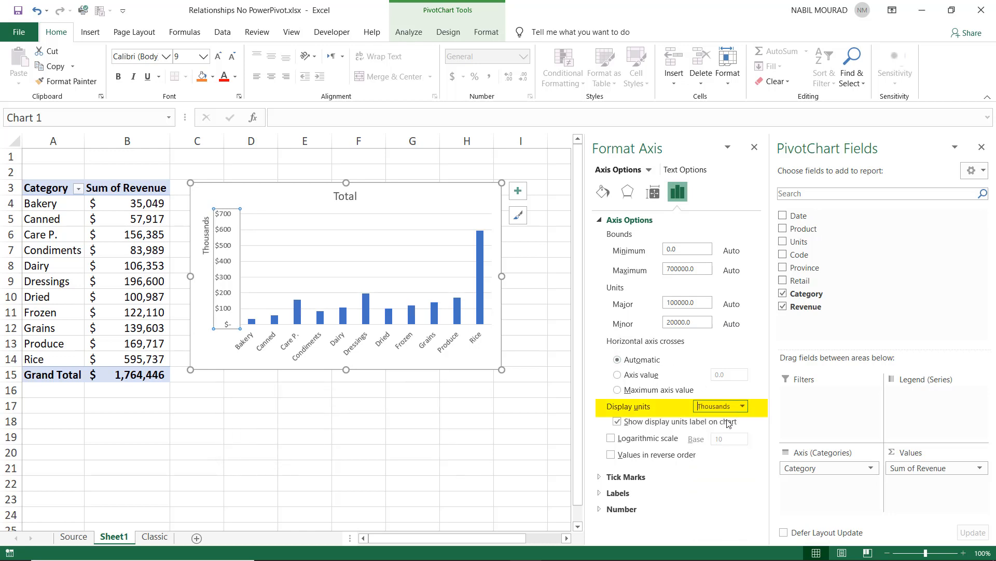
pyautogui.click(755, 150)
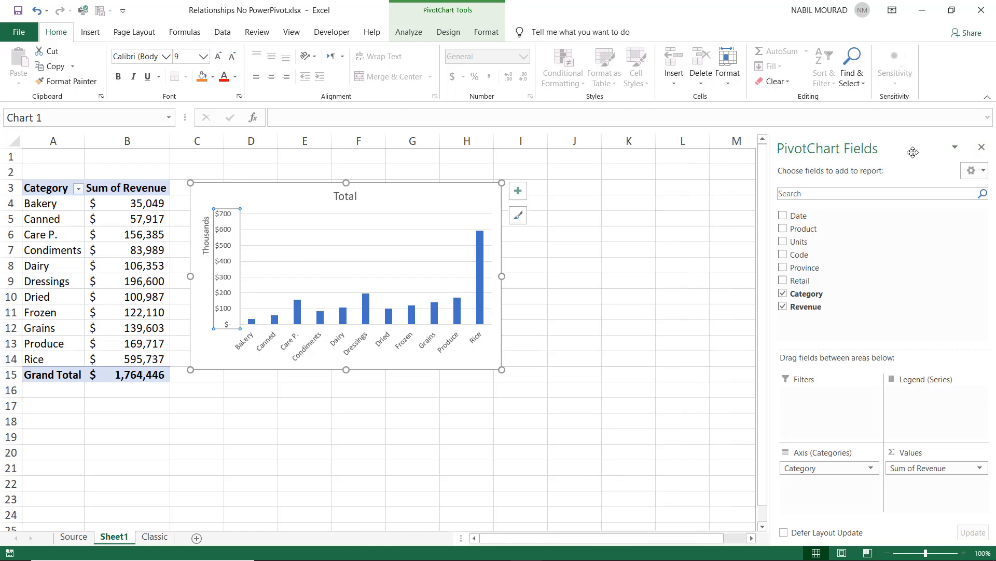
# - Hide the field list and insert a blank row at the top of the sheet above the PivotTable
pyautogui.click(982, 149)
pyautogui.click(67, 266)
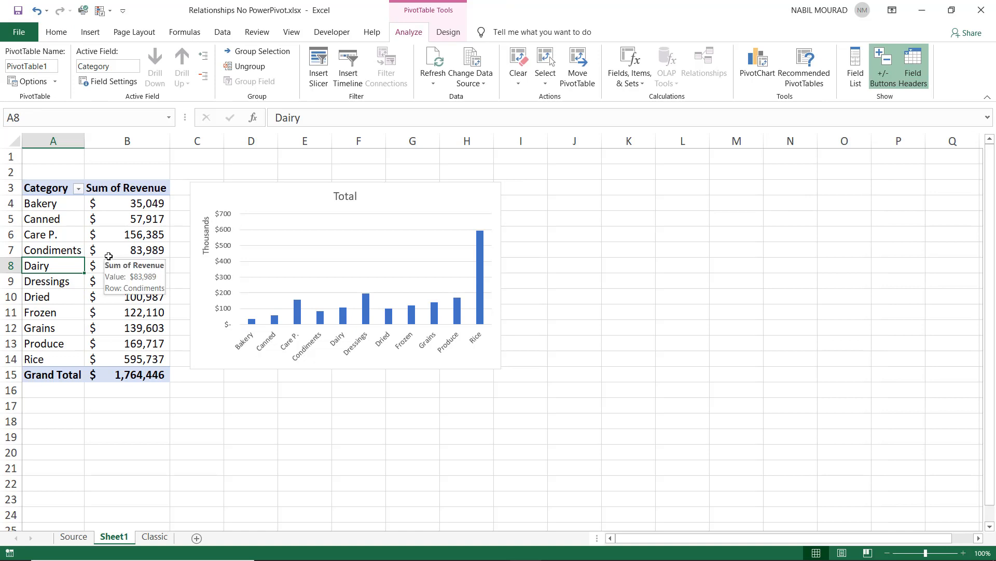
pyautogui.click(10, 156)
pyautogui.hotkey('ctrl', '+')
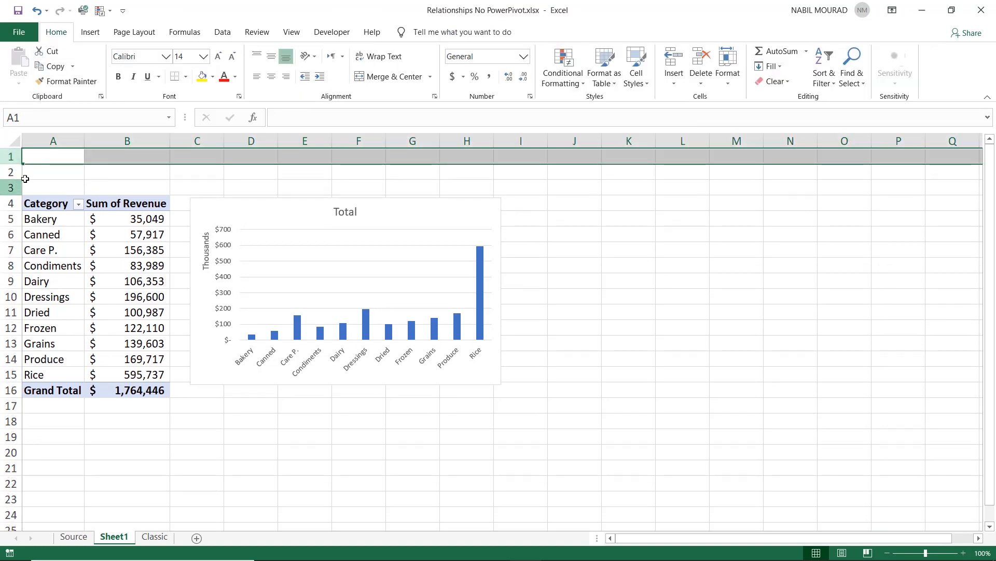
pyautogui.click(39, 155)
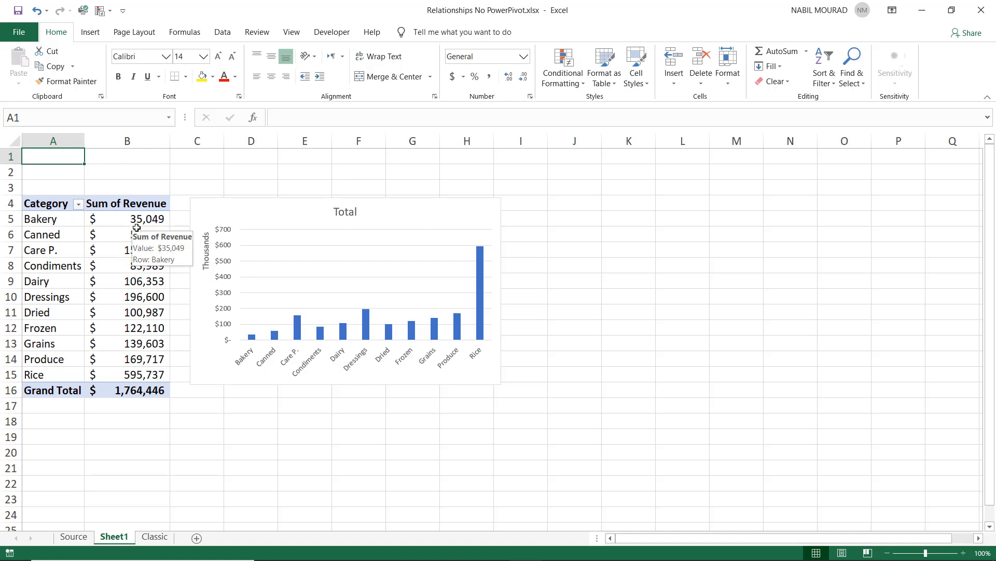
# - Insert a slicer for the Province field of the PivotTable
pyautogui.click(54, 237)
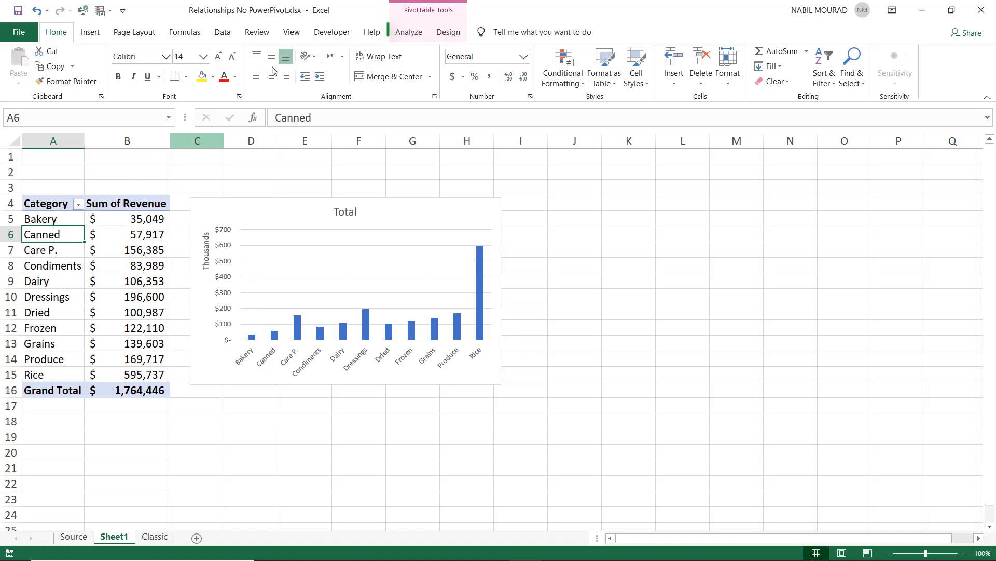
pyautogui.click(412, 34)
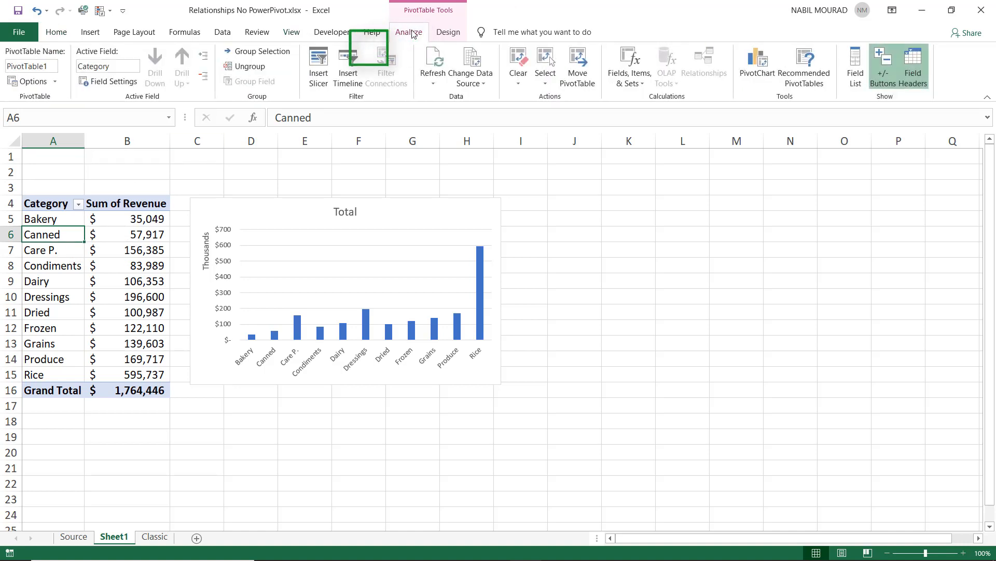
pyautogui.click(319, 65)
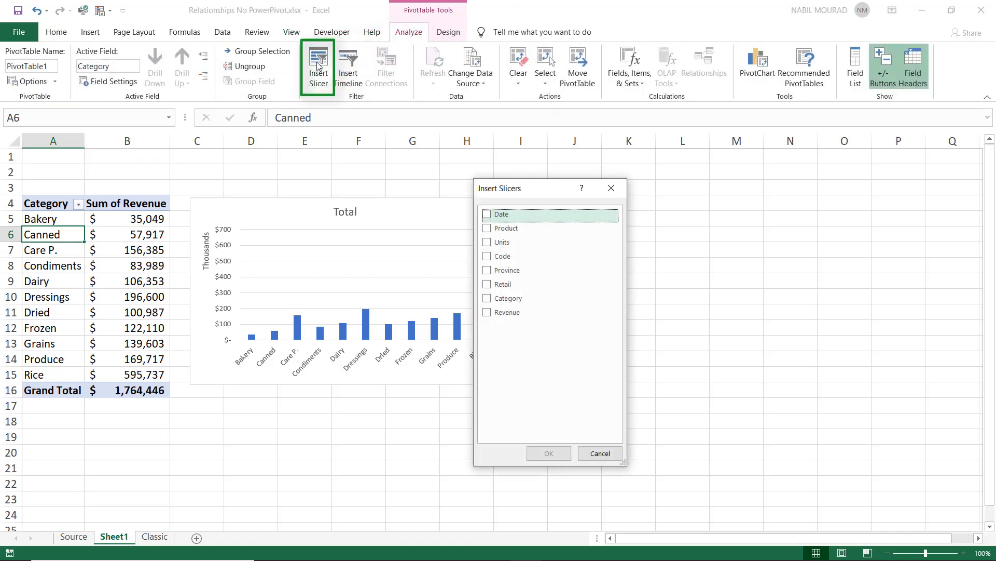
pyautogui.click(487, 271)
pyautogui.click(549, 453)
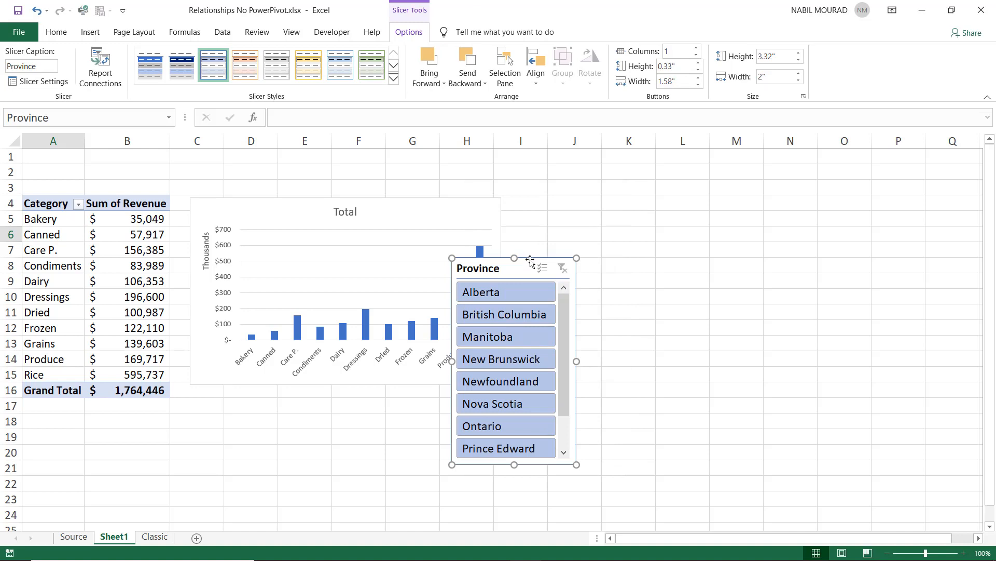
# - Fit the Province slicer above the PivotTable and chart at about 0.63" high and 7.6" wide, with 5 columns
pyautogui.moveTo(530, 261); pyautogui.dragTo(56, 154)
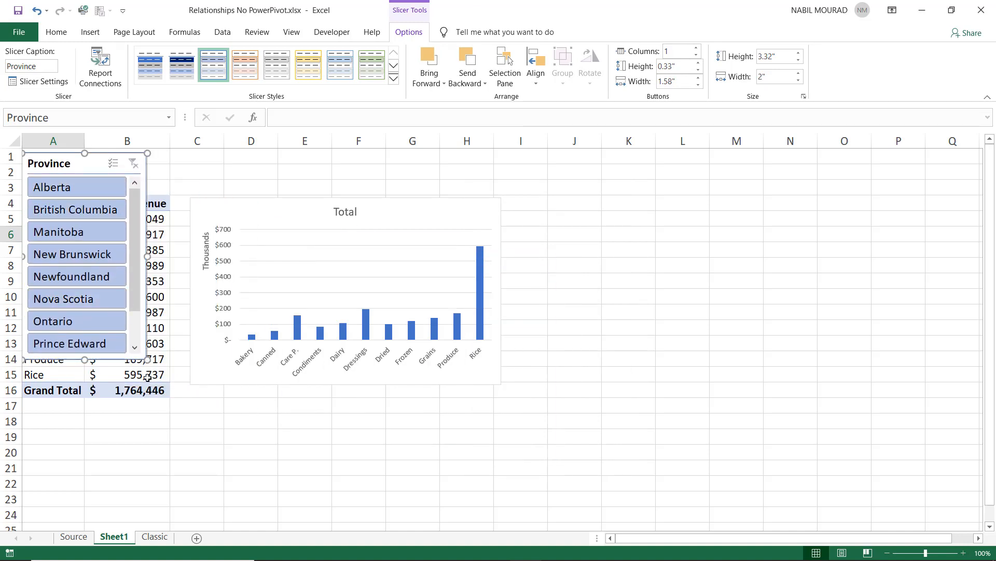
pyautogui.moveTo(147, 358); pyautogui.dragTo(494, 192)
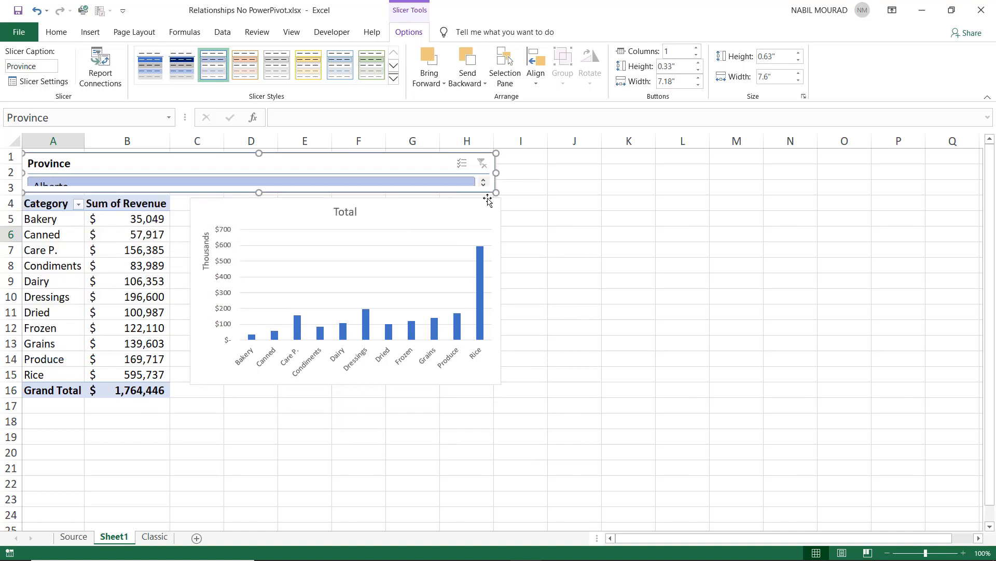
pyautogui.click(697, 49)
pyautogui.click(696, 48)
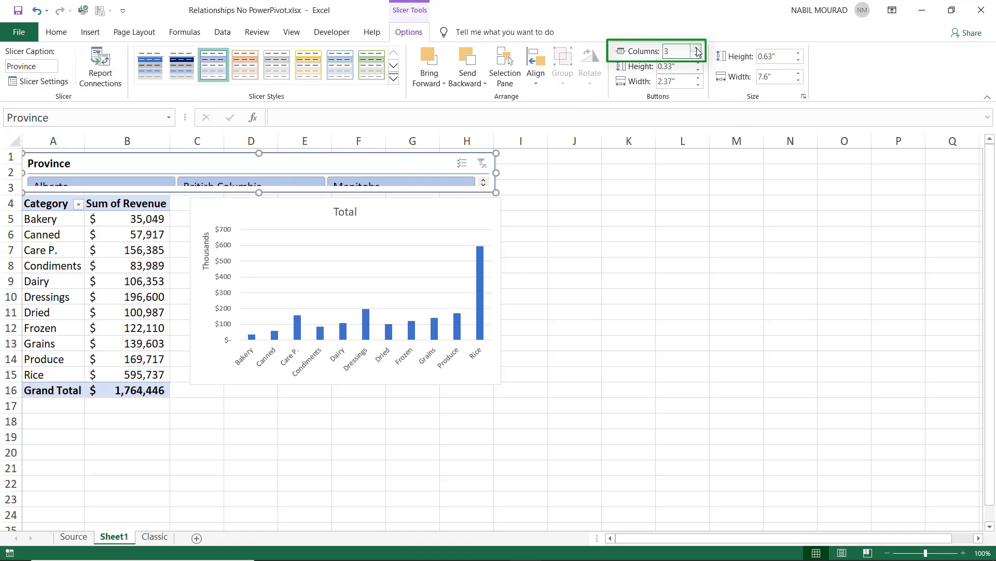
pyautogui.click(697, 48)
pyautogui.click(697, 48)
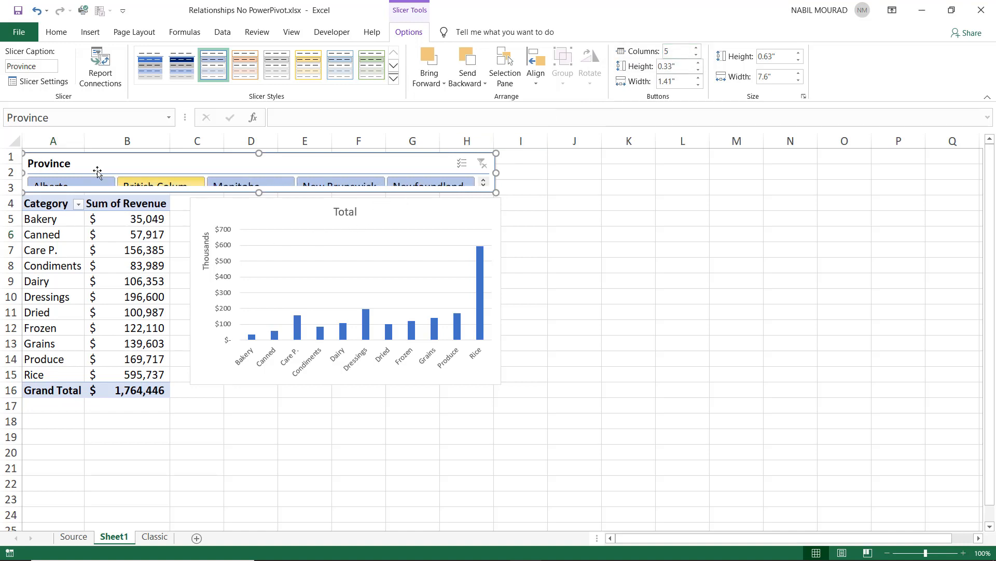
# - Turn off the header display in the Province slicer's settings
pyautogui.rightClick(170, 163)
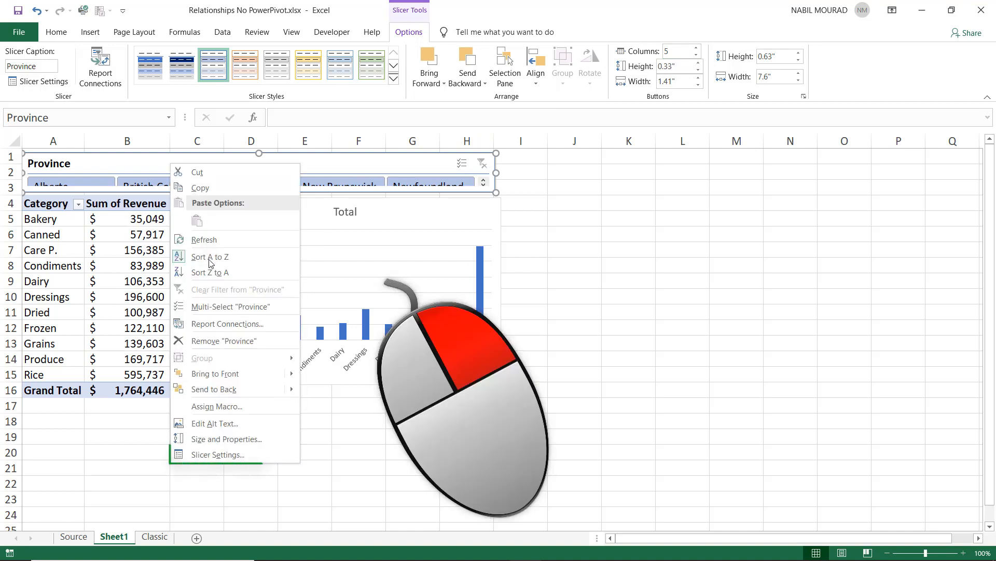
pyautogui.click(244, 456)
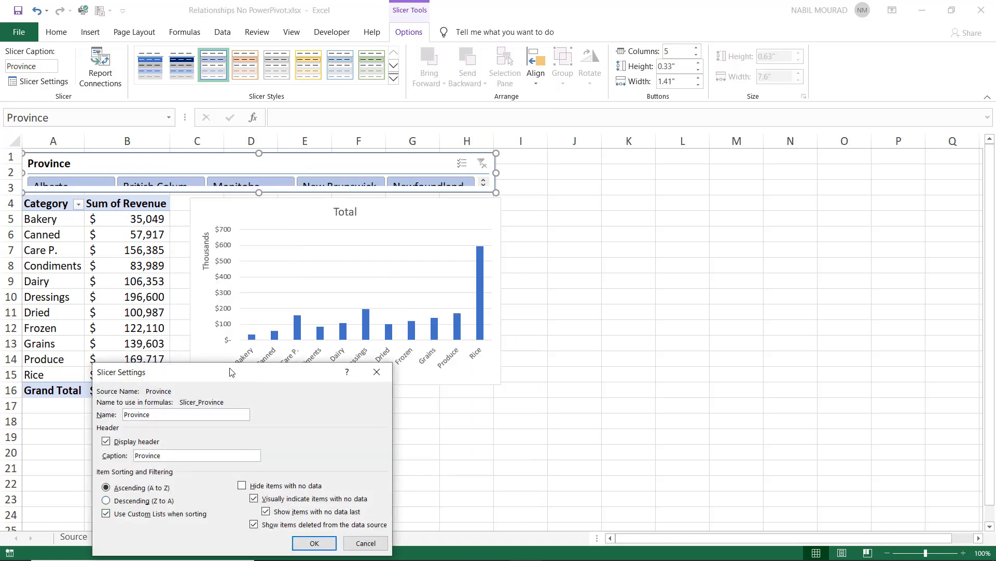
pyautogui.moveTo(232, 371); pyautogui.dragTo(286, 281)
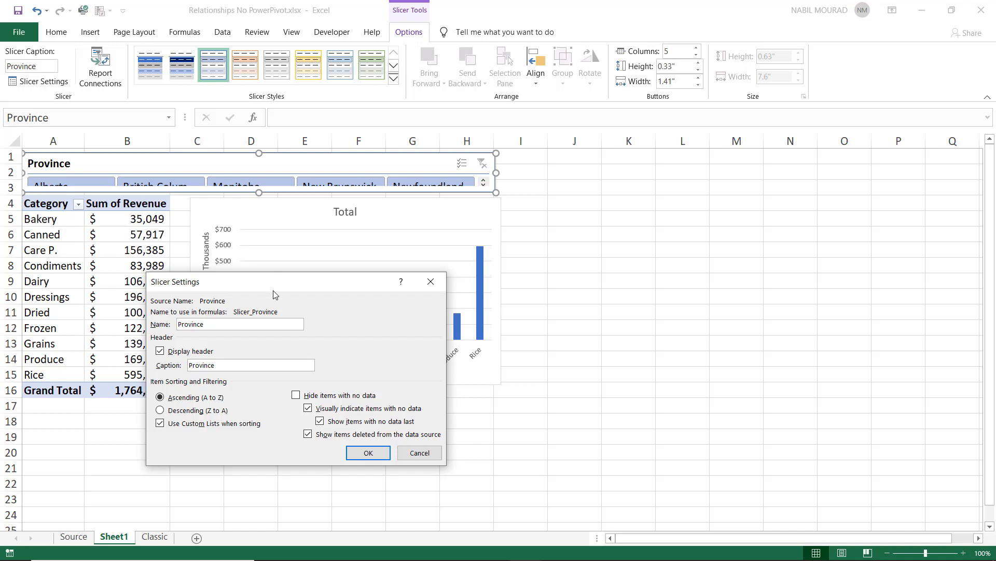
pyautogui.click(159, 352)
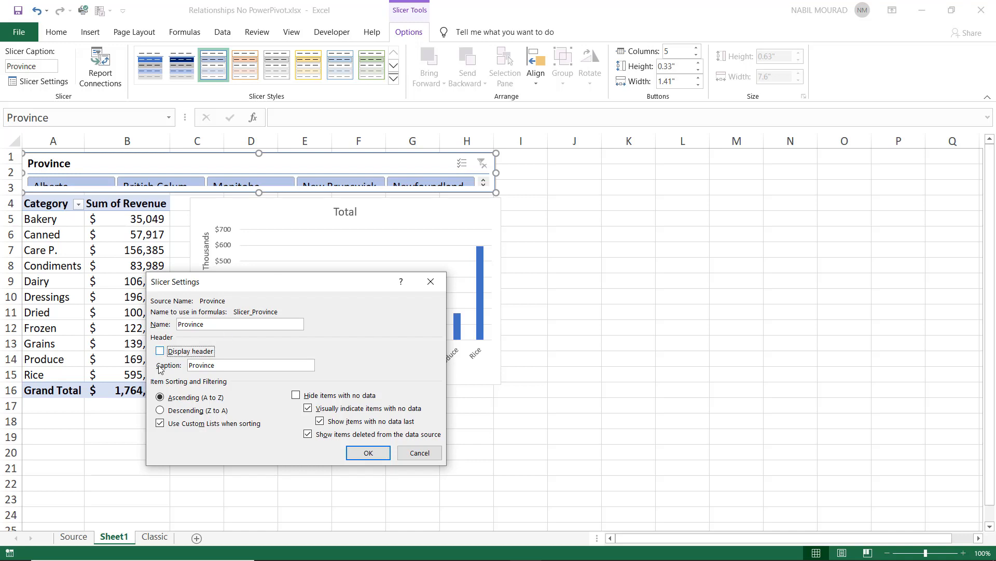
pyautogui.click(381, 456)
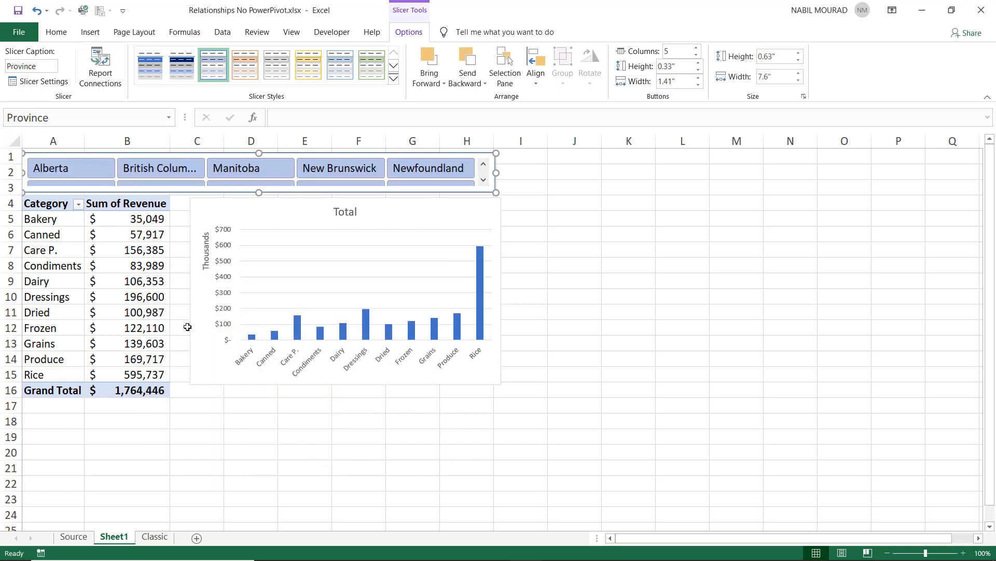
# - Insert another blank row above the PivotTable and increase the Province slicer's height to show two rows of buttons
pyautogui.click(6, 188)
pyautogui.hotkey('ctrl', '+')
pyautogui.click(417, 154)
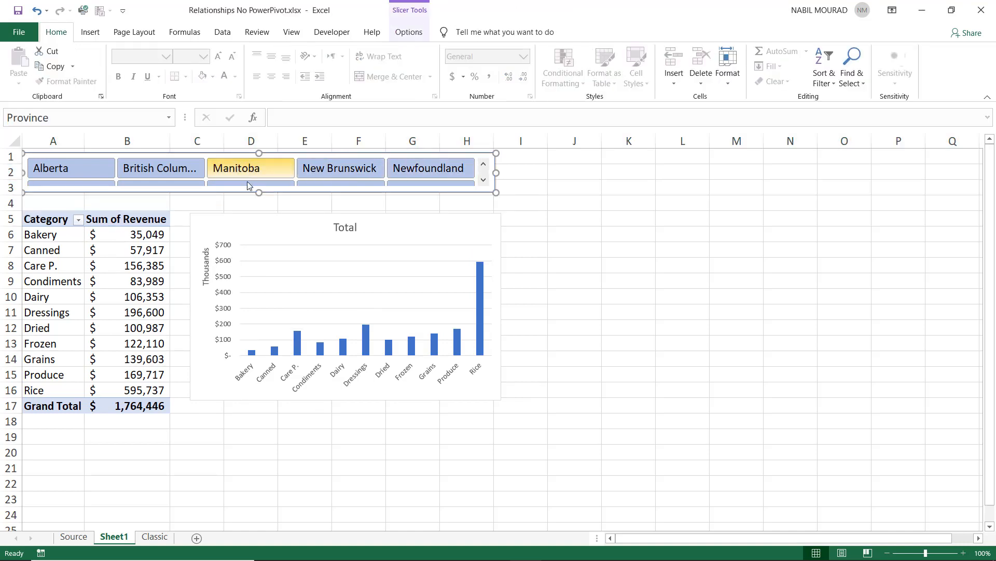
pyautogui.moveTo(258, 192); pyautogui.dragTo(259, 204)
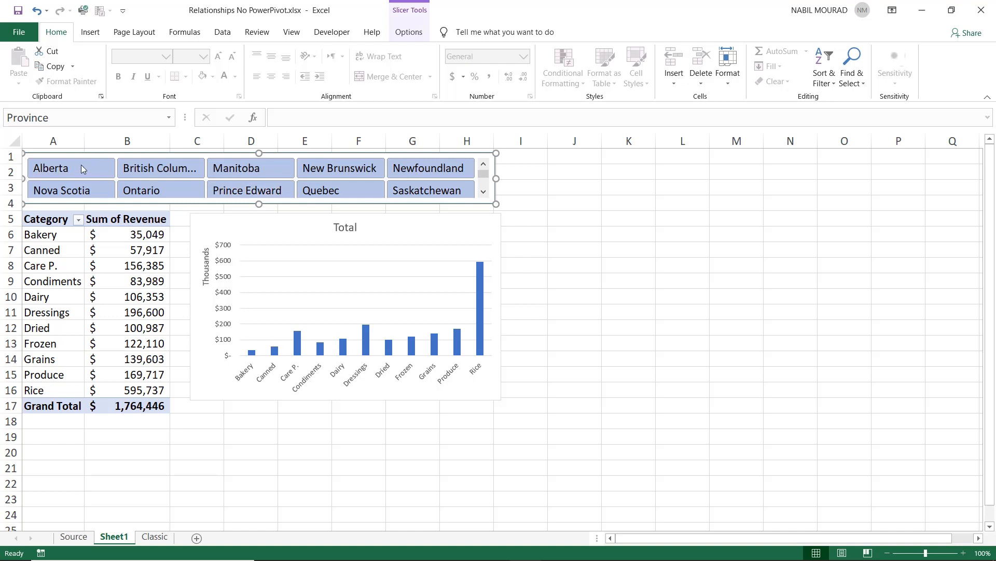
# - Filter the PivotTable and chart with the slicer by Ontario, British Columbia and finally Nova Scotia
pyautogui.click(165, 190)
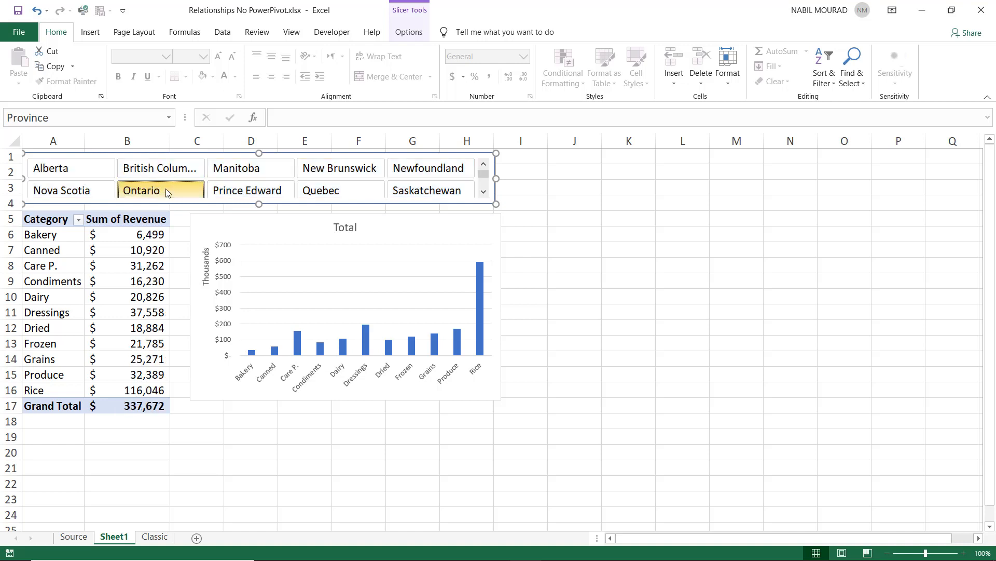
pyautogui.click(152, 167)
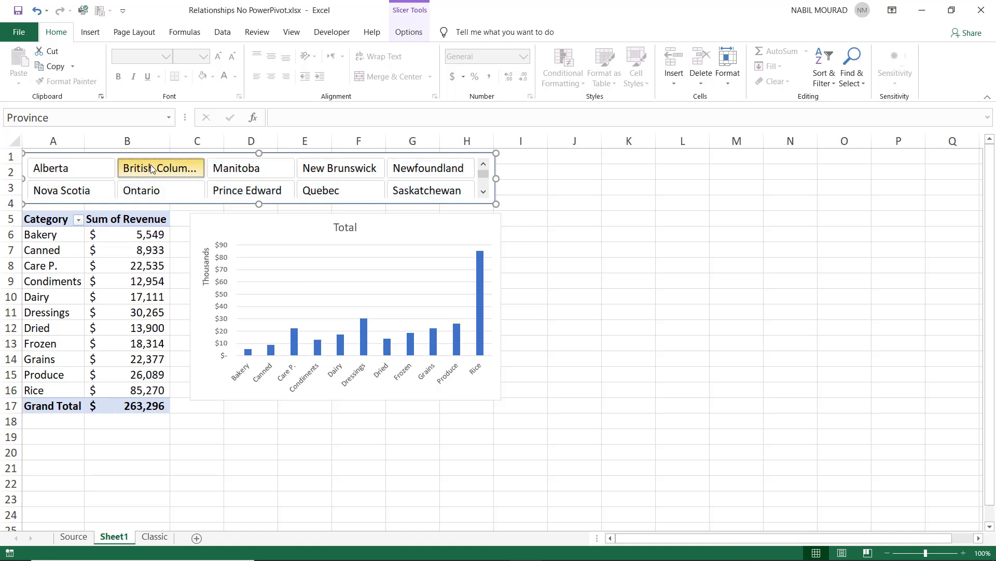
pyautogui.click(62, 192)
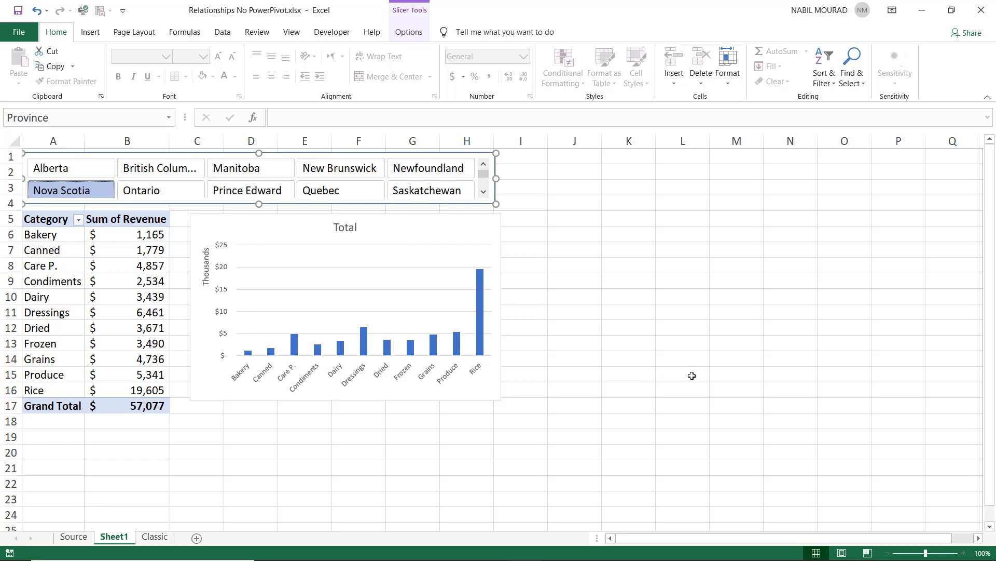
# - Examine the Code and Product columns shared by the lists on the Source sheet, and check whether the Relationships command is available
pyautogui.click(73, 537)
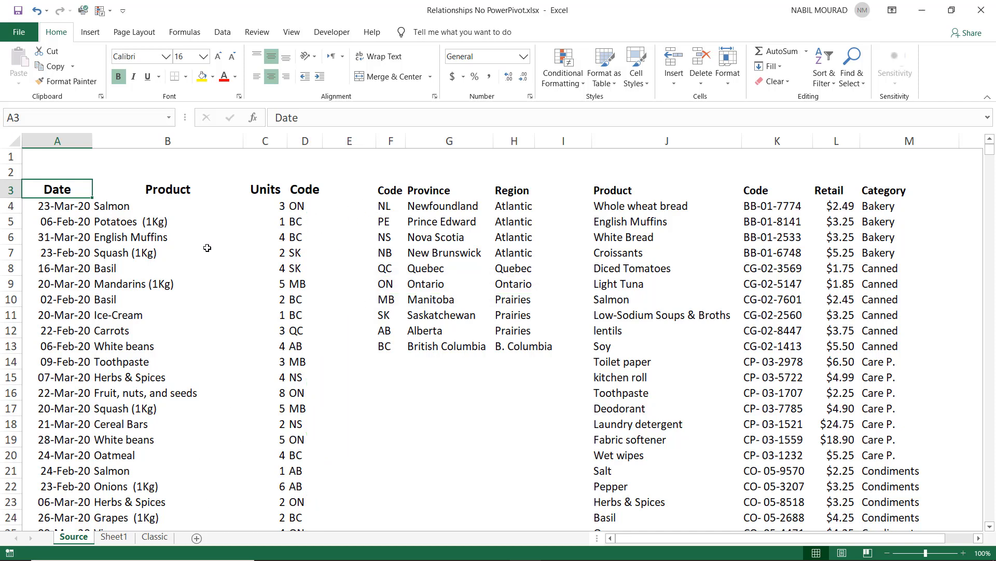
pyautogui.click(383, 207)
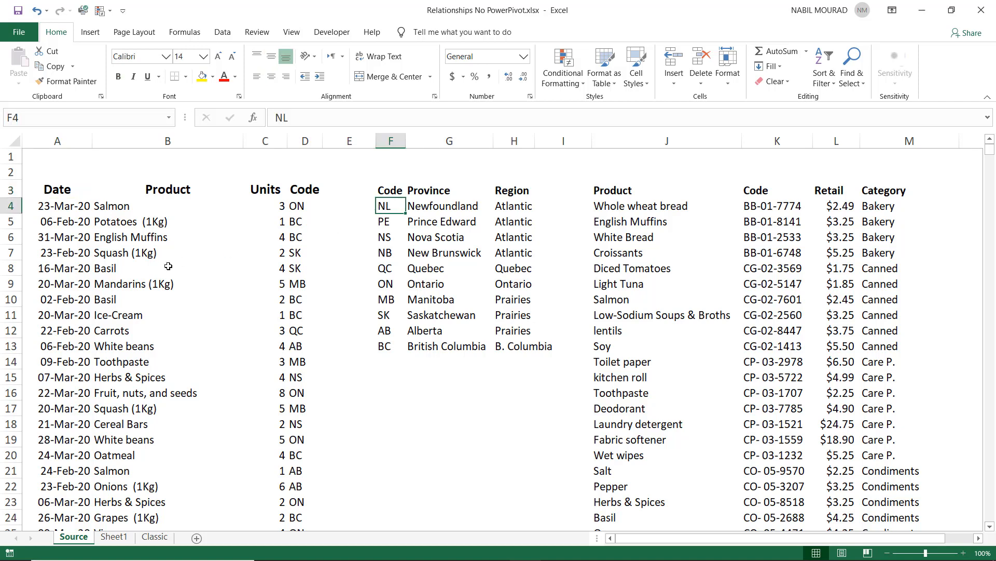
pyautogui.press('Left')
pyautogui.press('Left')
pyautogui.press('Left')
pyautogui.press('Left')
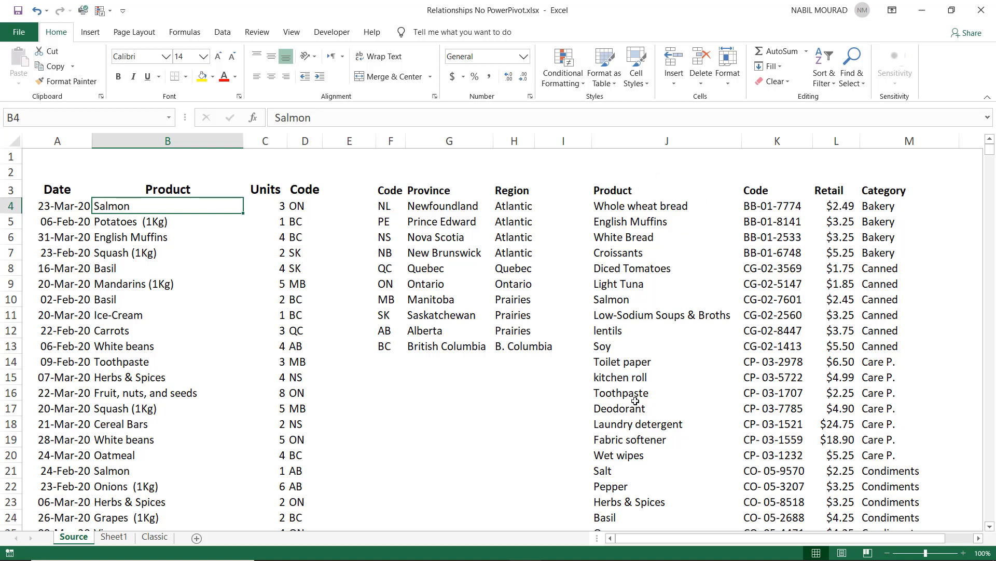
pyautogui.click(621, 253)
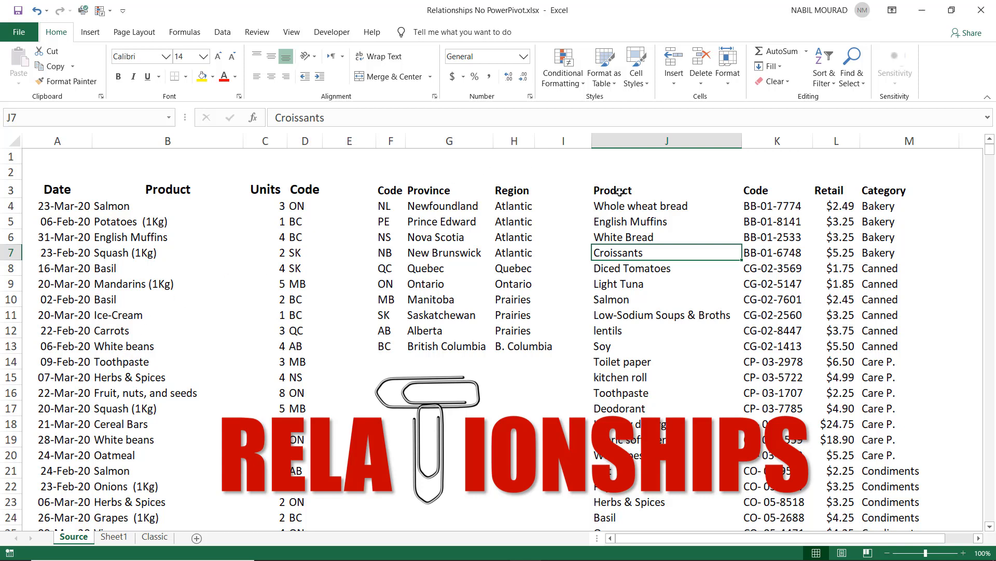
pyautogui.click(666, 204)
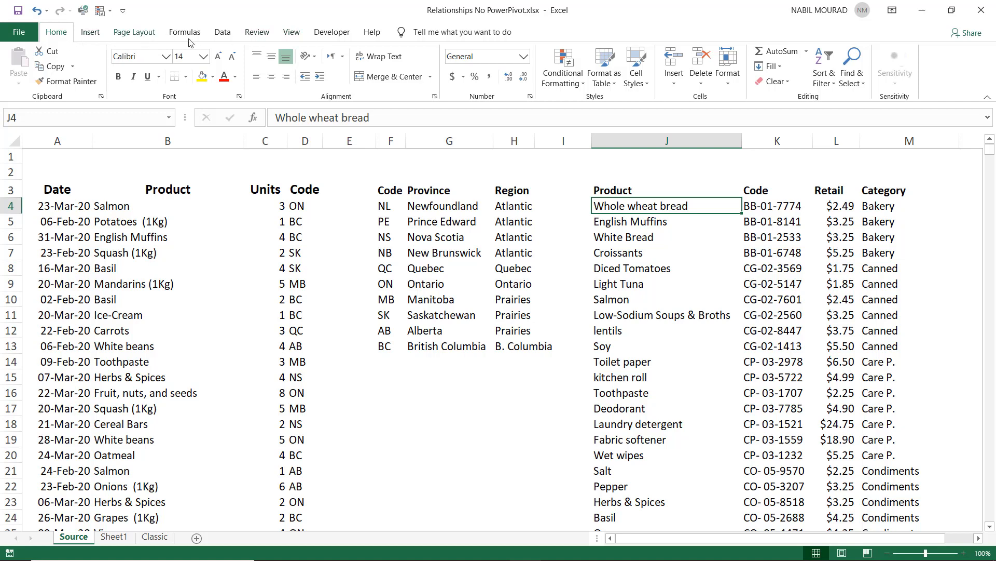
pyautogui.click(222, 34)
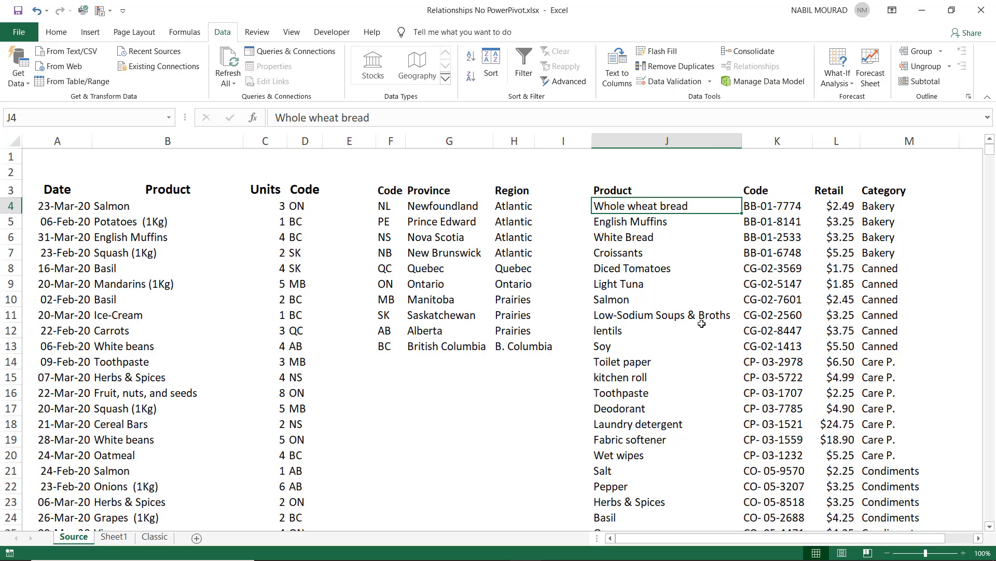
# - Convert the sales list with Date, Product, Units and Code on the Source sheet into a table with headers named SalesT
pyautogui.click(145, 255)
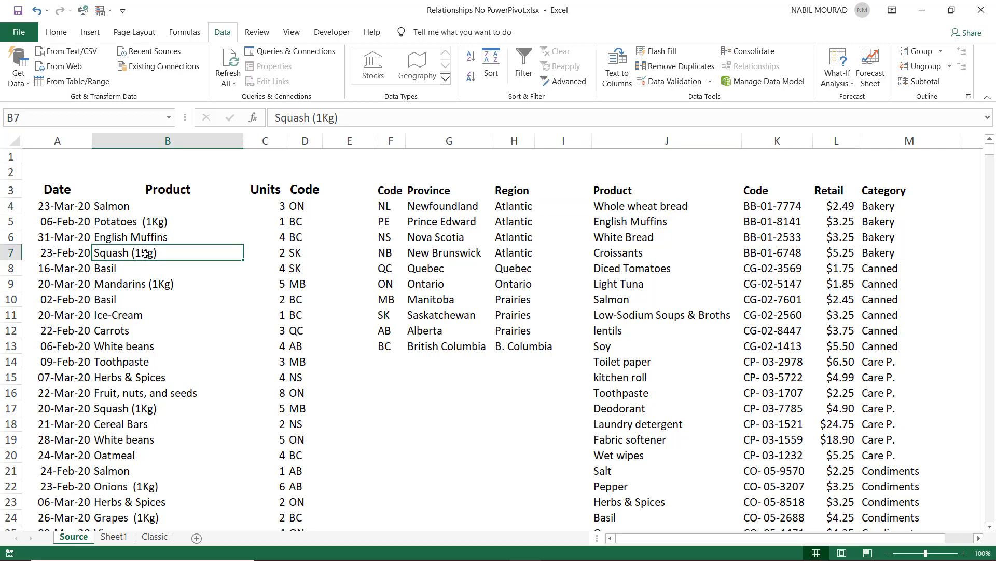
pyautogui.hotkey('ctrl', 't')
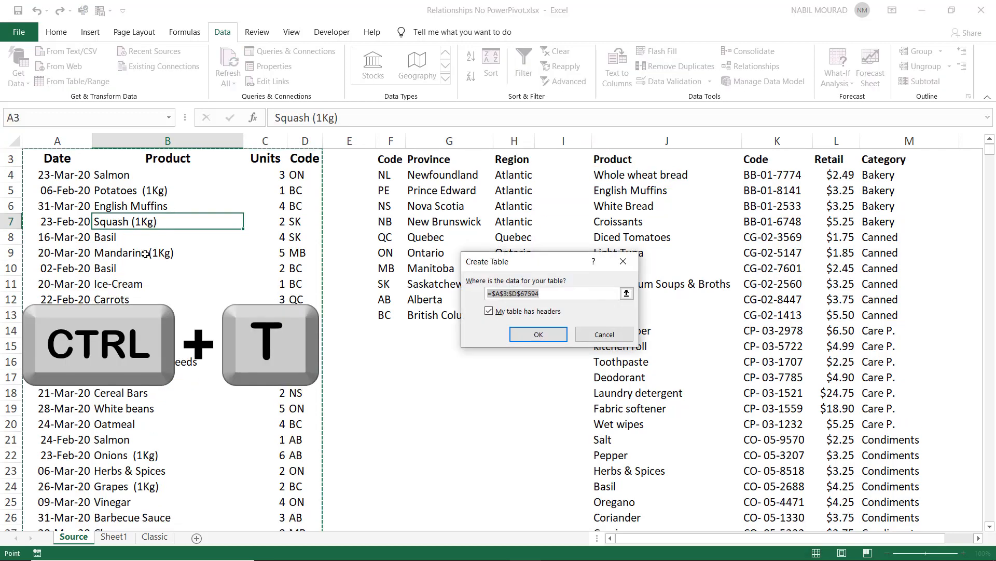
pyautogui.press('Return')
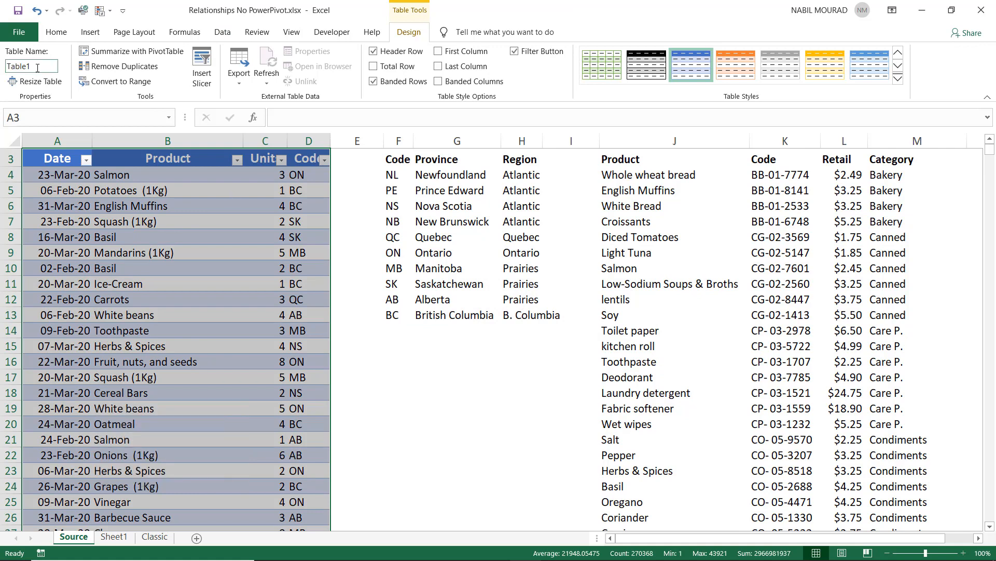
pyautogui.click(24, 67)
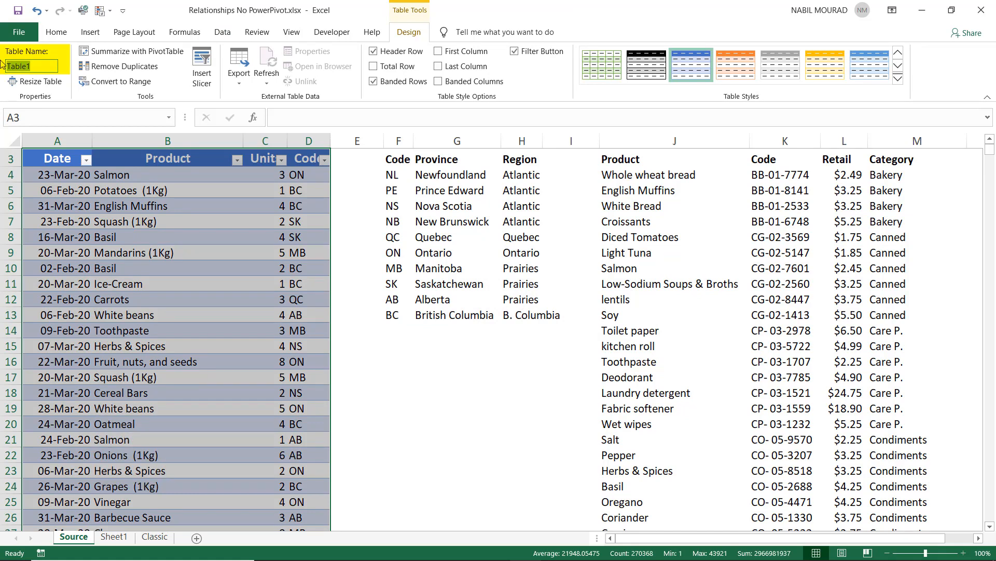
pyautogui.write('Sale')
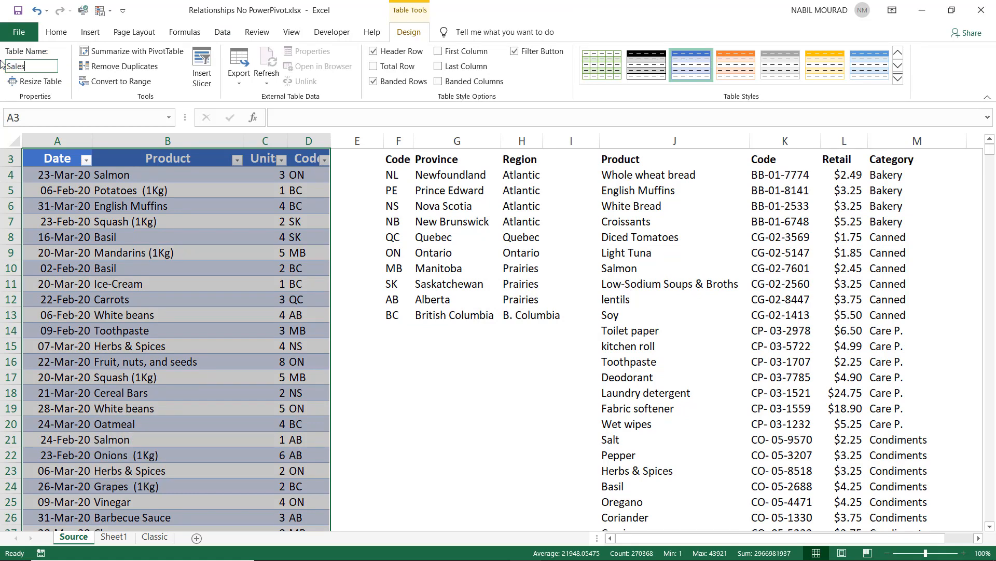
pyautogui.write('sT')
pyautogui.press('Return')
# - Convert the Code, Province and Region list into a table named ProvinceT
pyautogui.click(466, 208)
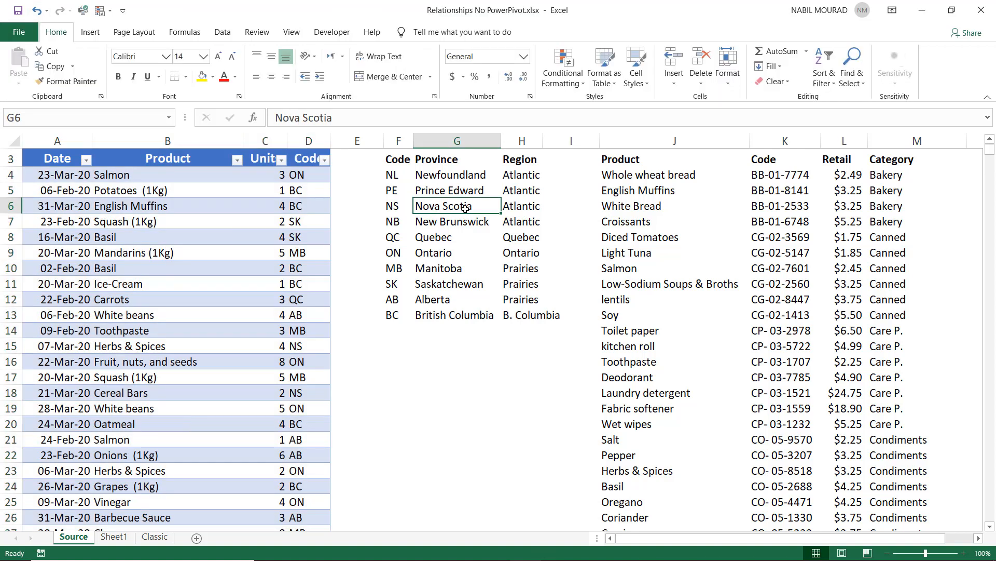
pyautogui.hotkey('ctrl', 't')
pyautogui.press('Return')
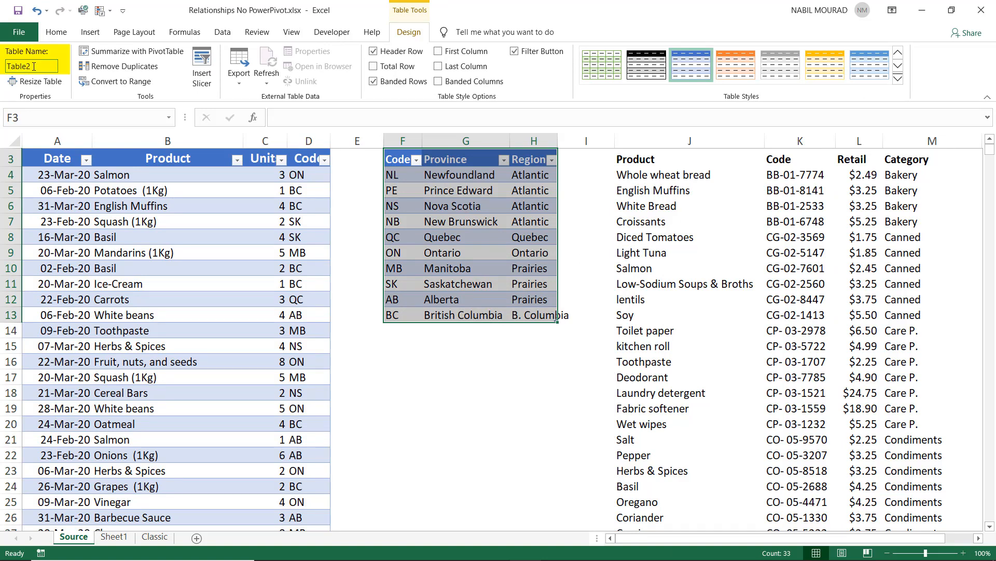
pyautogui.moveTo(6, 66); pyautogui.dragTo(38, 68)
pyautogui.write('ProvinceT')
pyautogui.press('Return')
# - Convert the product list with Code, Retail and Category into a table with headers named ProductT
pyautogui.click(723, 234)
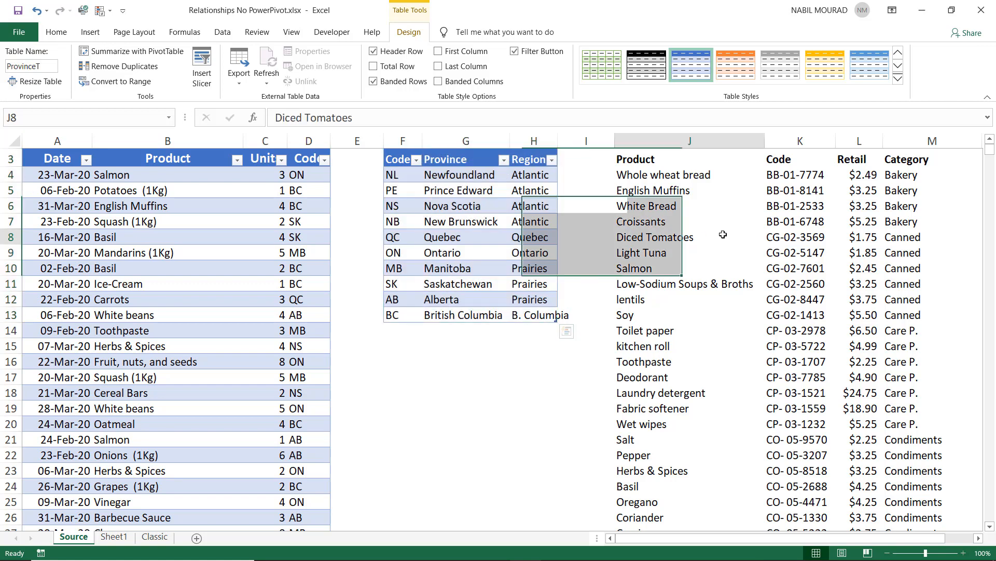
pyautogui.hotkey('ctrl', 't')
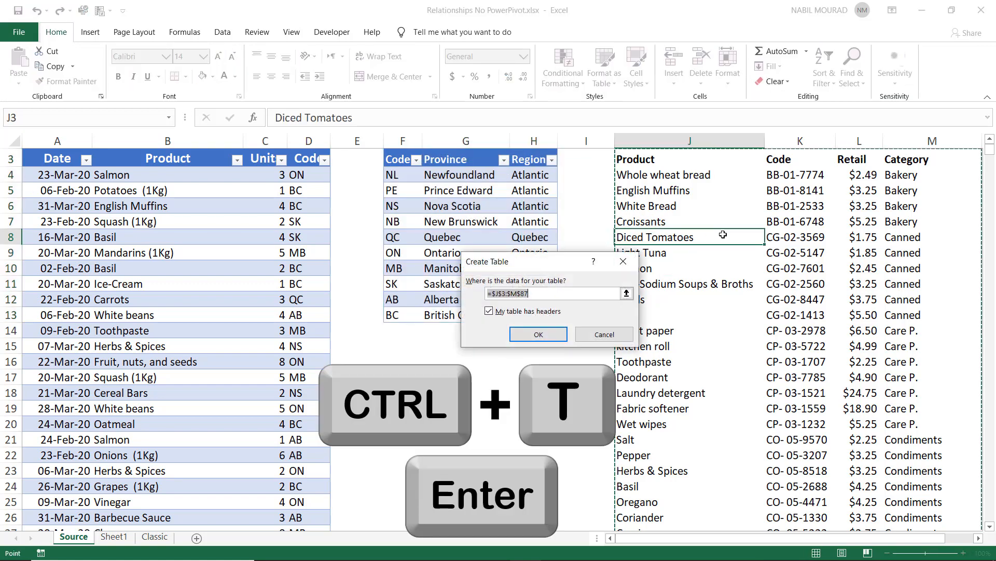
pyautogui.press('Return')
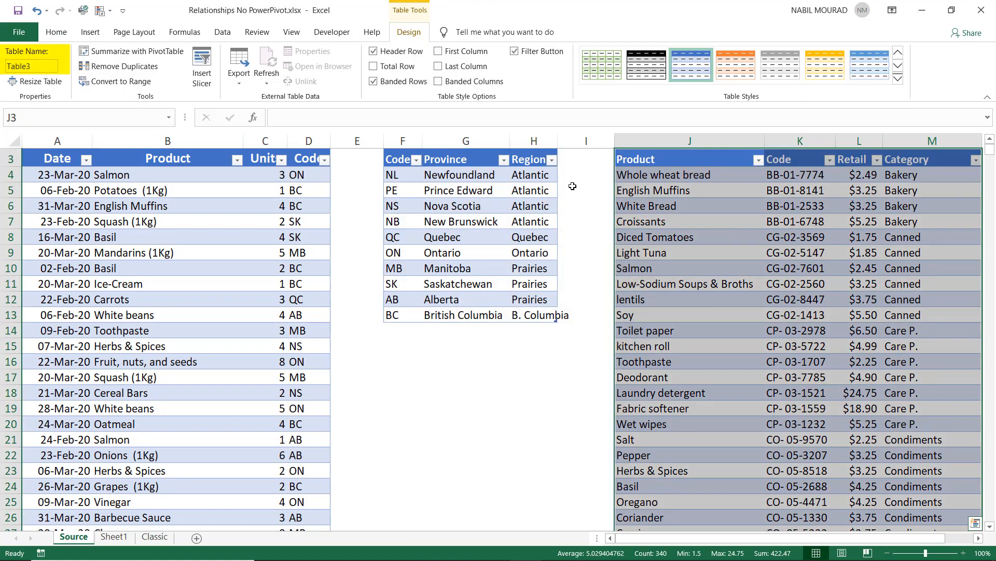
pyautogui.doubleClick(51, 66)
pyautogui.write('ProductT')
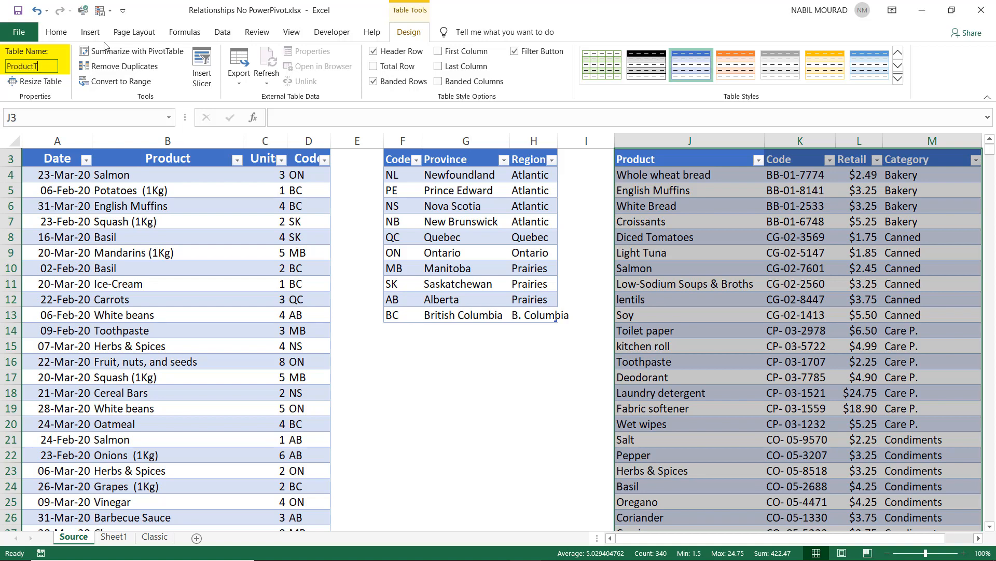
pyautogui.press('Return')
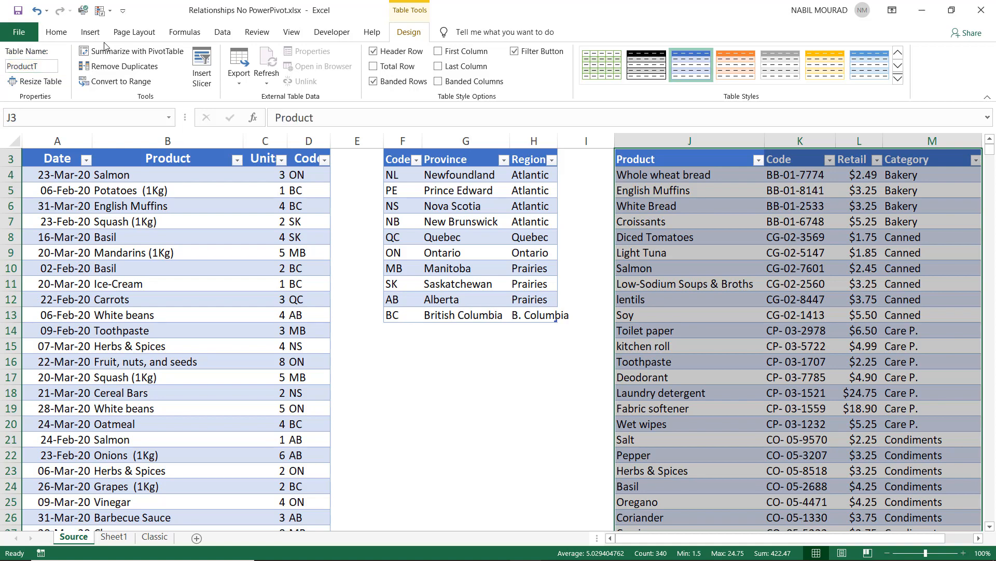
# - Create a relationship linking the Code column of SalesT as foreign to the Code column of ProvinceT as primary
pyautogui.click(224, 39)
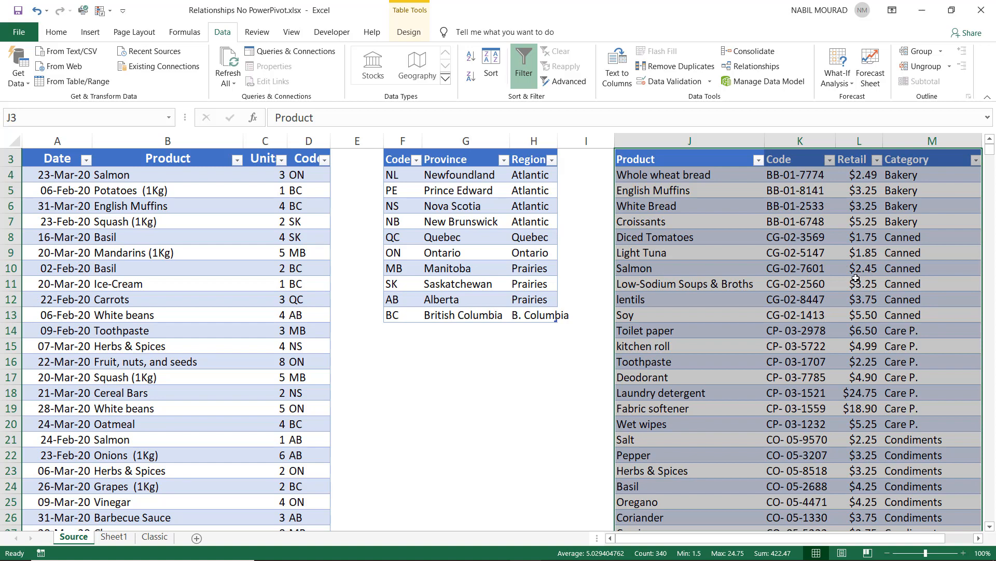
pyautogui.click(756, 67)
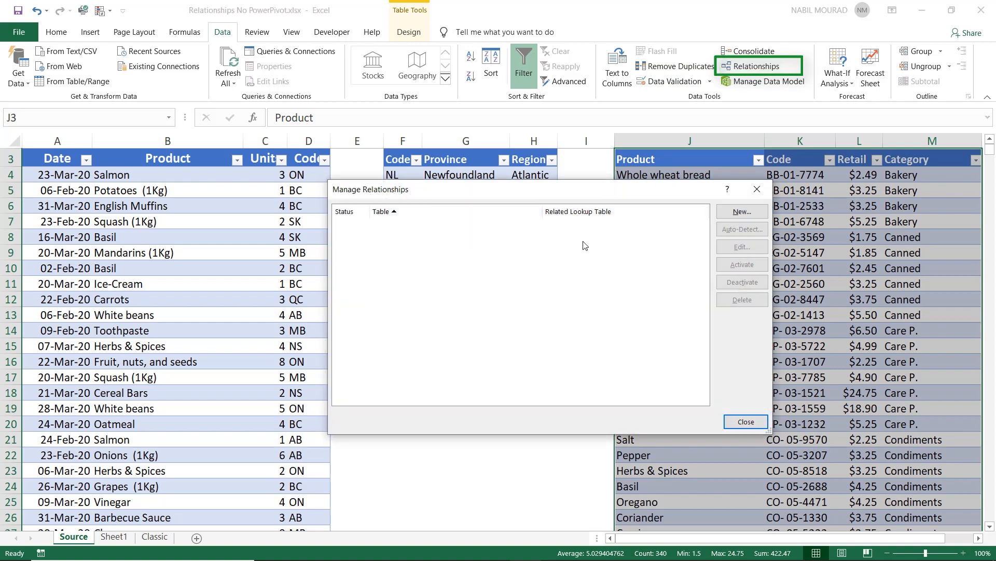
pyautogui.click(736, 211)
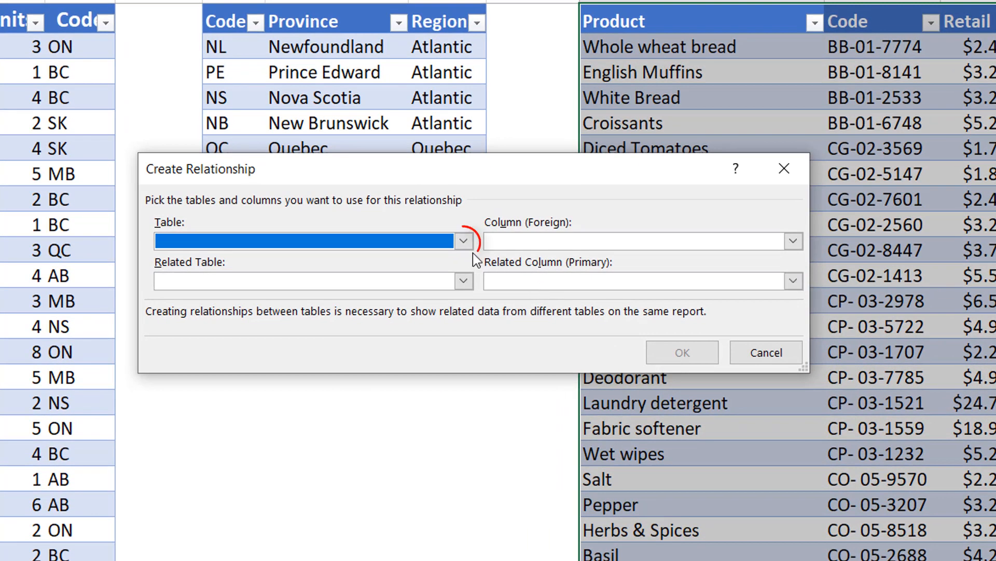
pyautogui.click(462, 242)
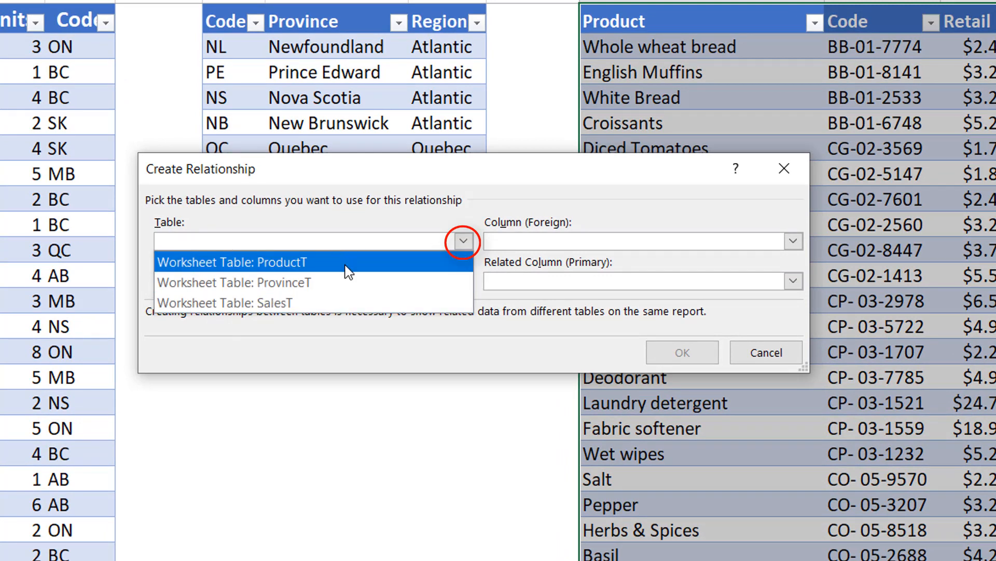
pyautogui.click(329, 297)
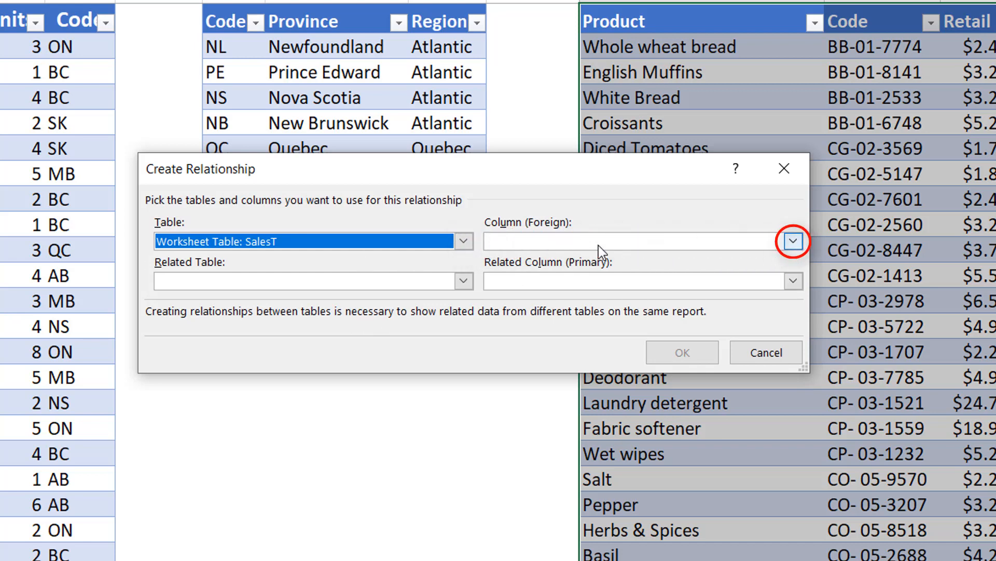
pyautogui.click(793, 240)
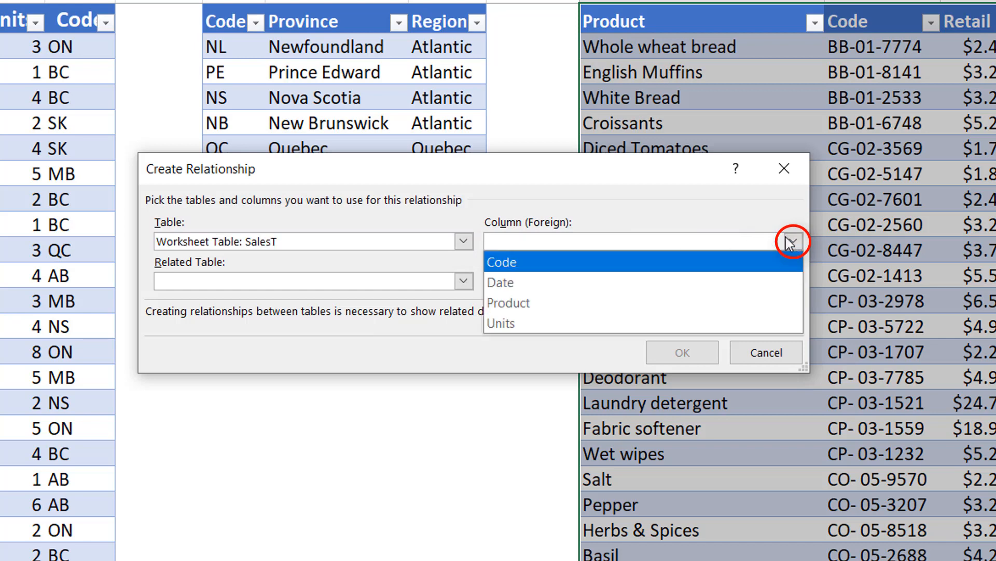
pyautogui.click(518, 262)
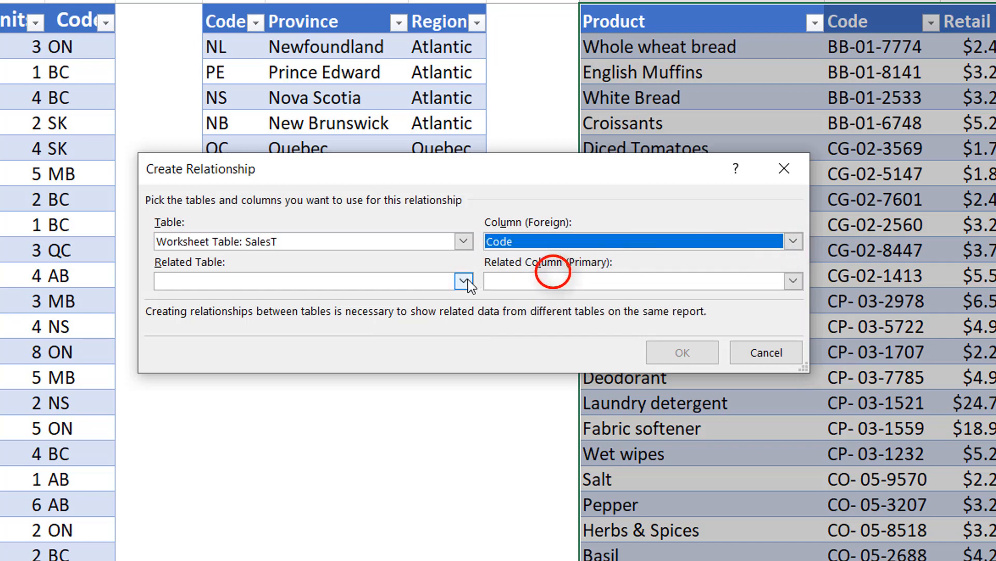
pyautogui.click(465, 282)
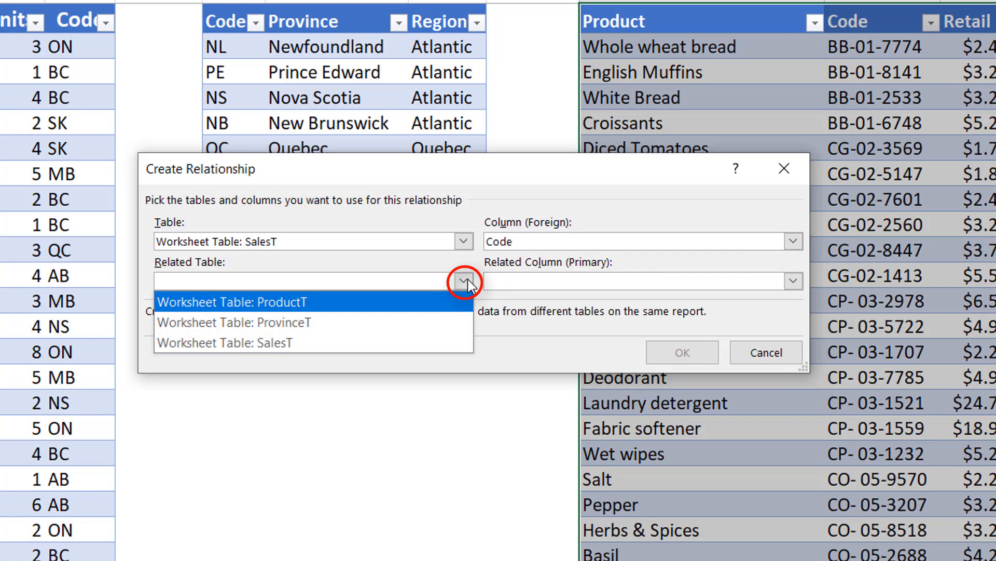
pyautogui.click(285, 321)
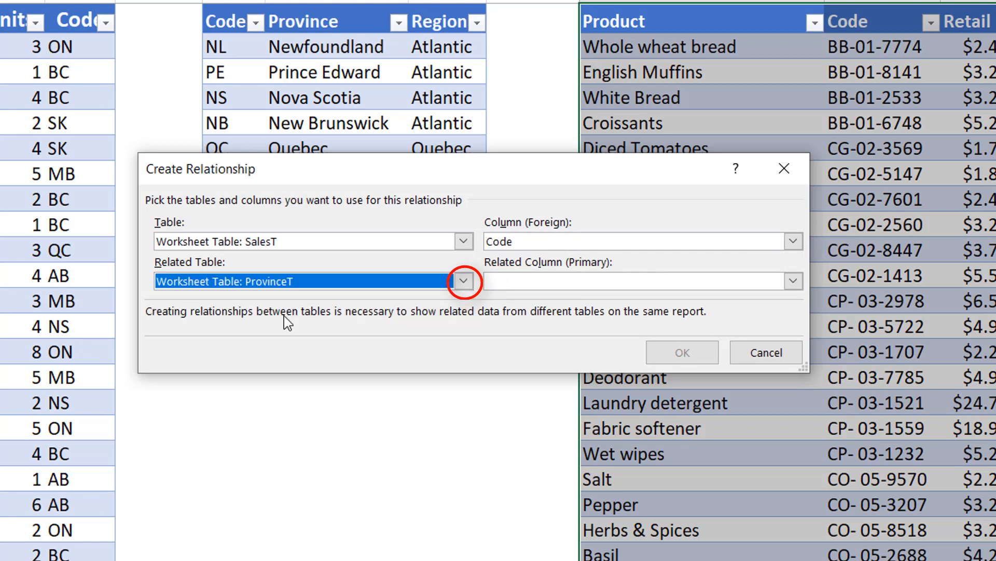
pyautogui.click(534, 281)
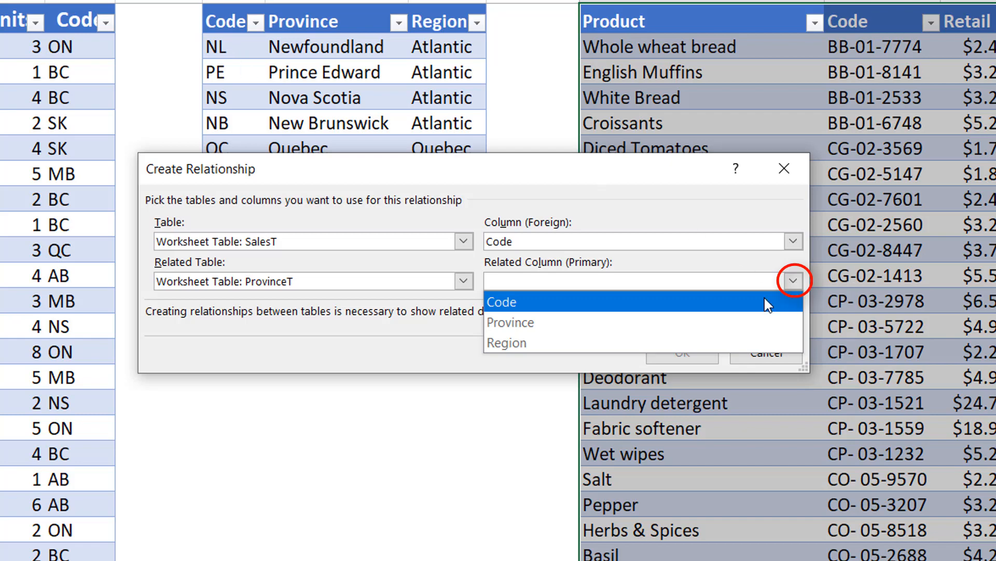
pyautogui.click(564, 310)
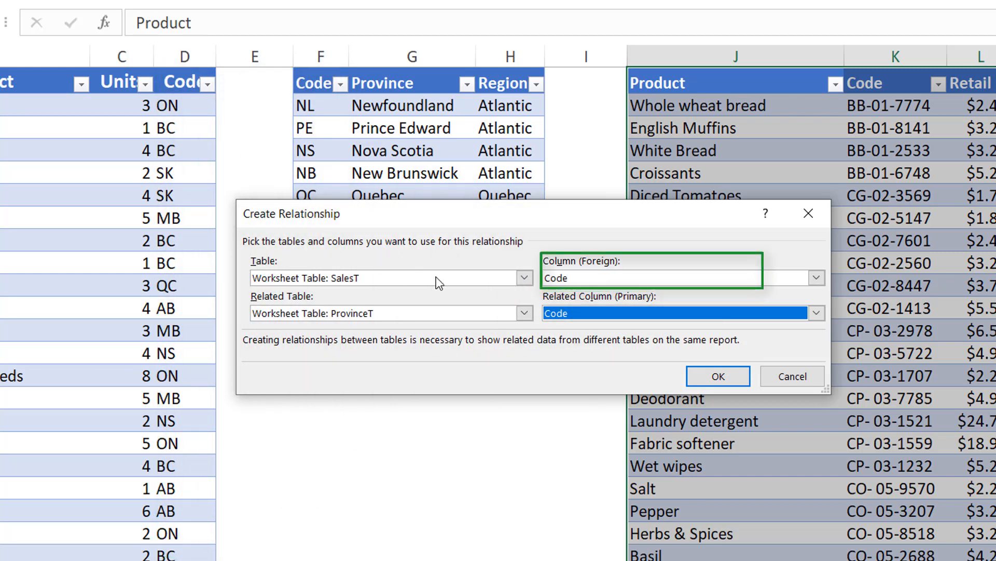
pyautogui.click(735, 374)
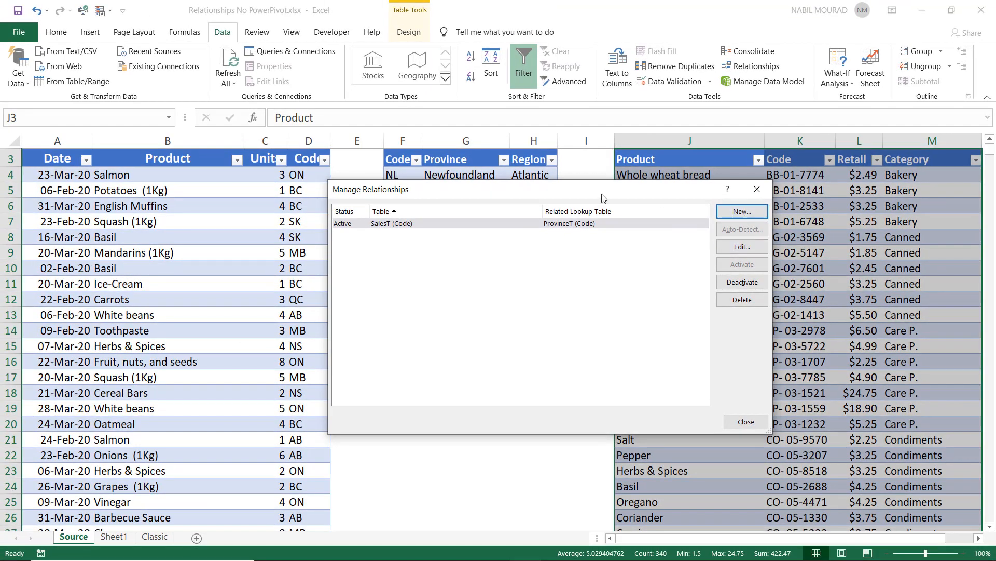
# - Create a second relationship linking the Product column of SalesT to the primary Product column of ProductT, and finish managing relationships
pyautogui.moveTo(599, 191); pyautogui.dragTo(543, 297)
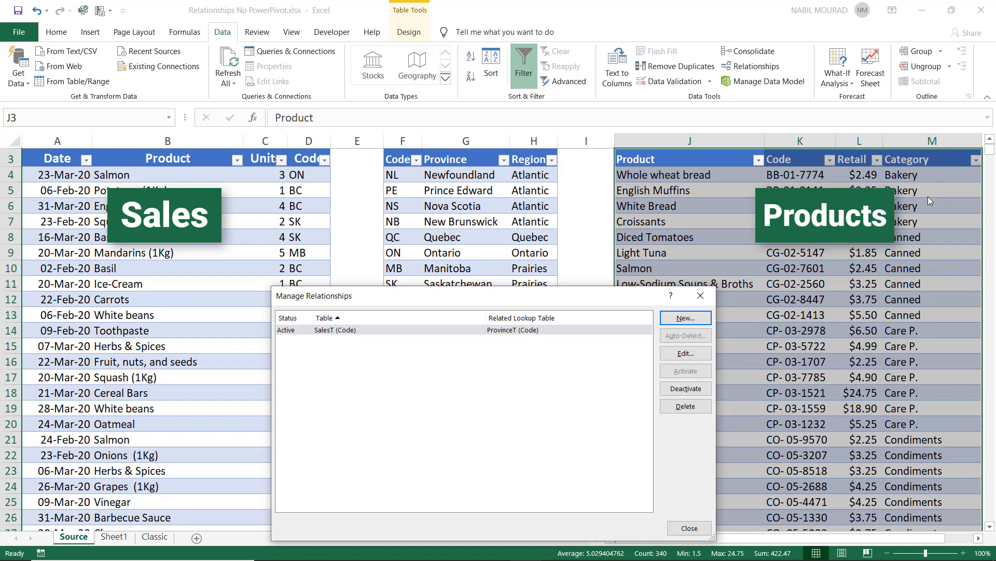
pyautogui.click(682, 321)
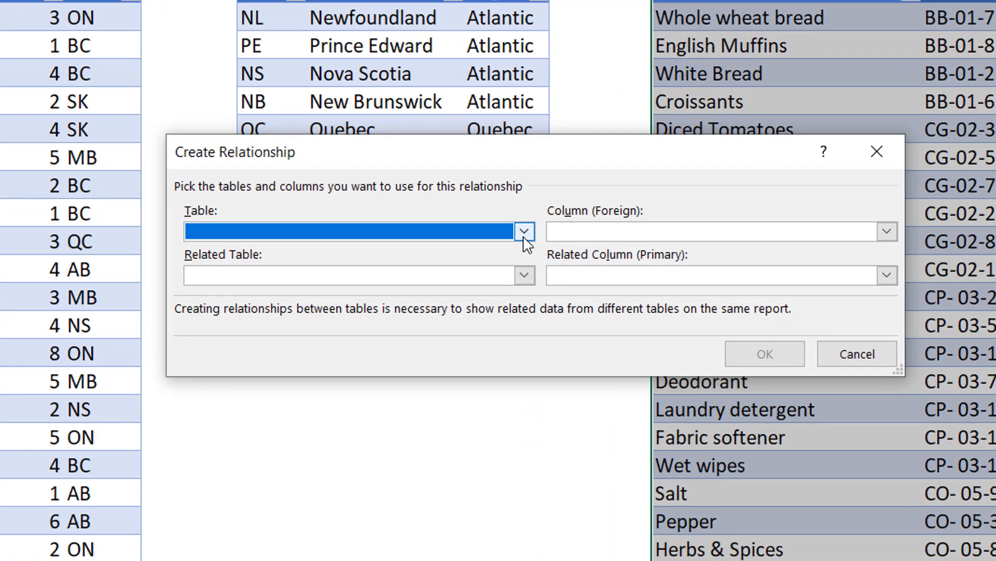
pyautogui.click(524, 235)
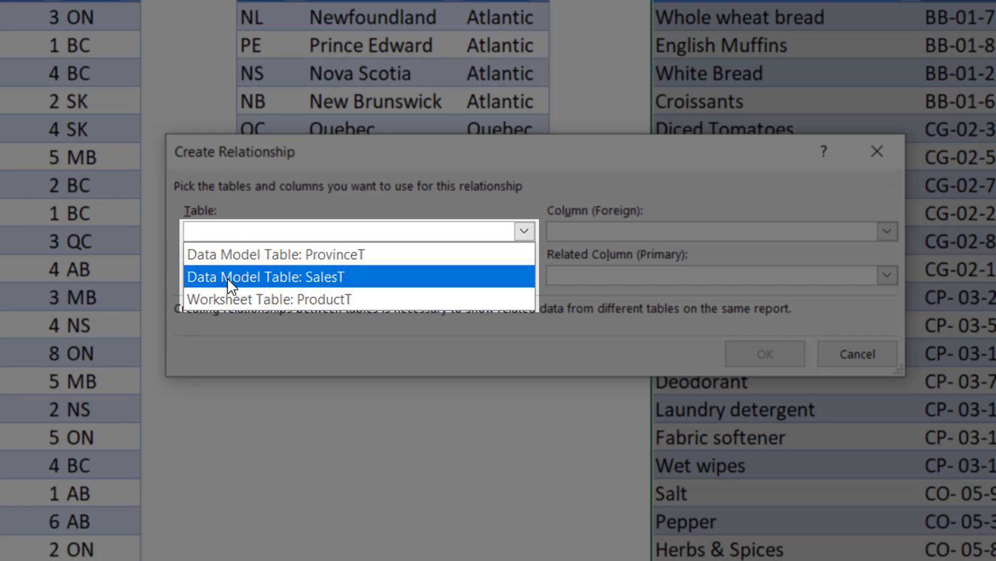
pyautogui.click(333, 279)
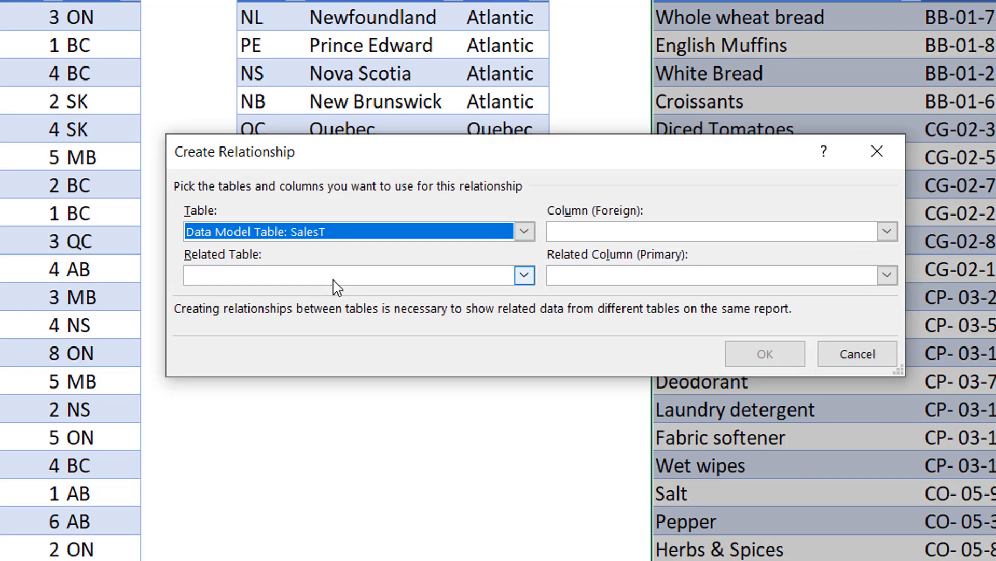
pyautogui.click(857, 232)
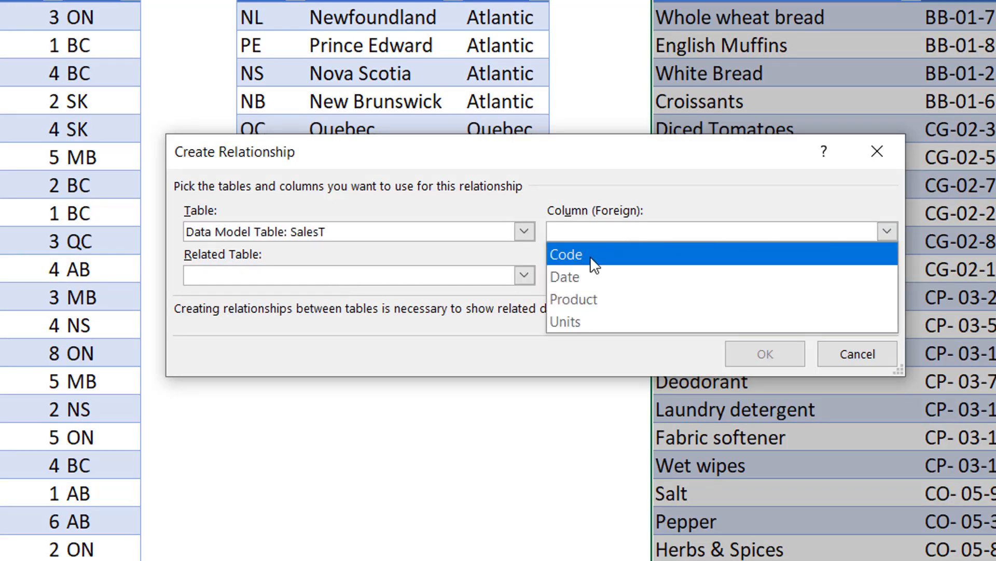
pyautogui.click(576, 294)
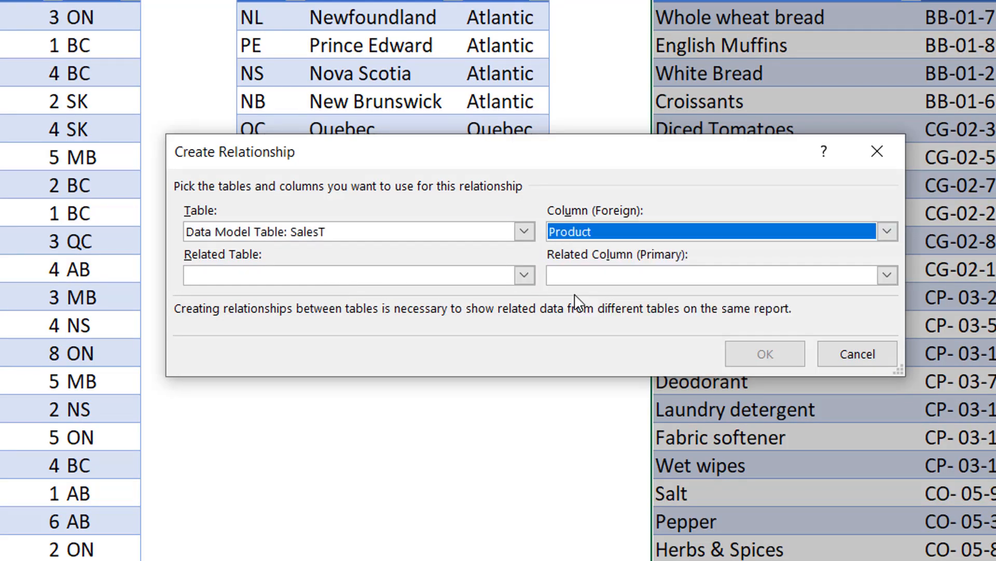
pyautogui.click(524, 276)
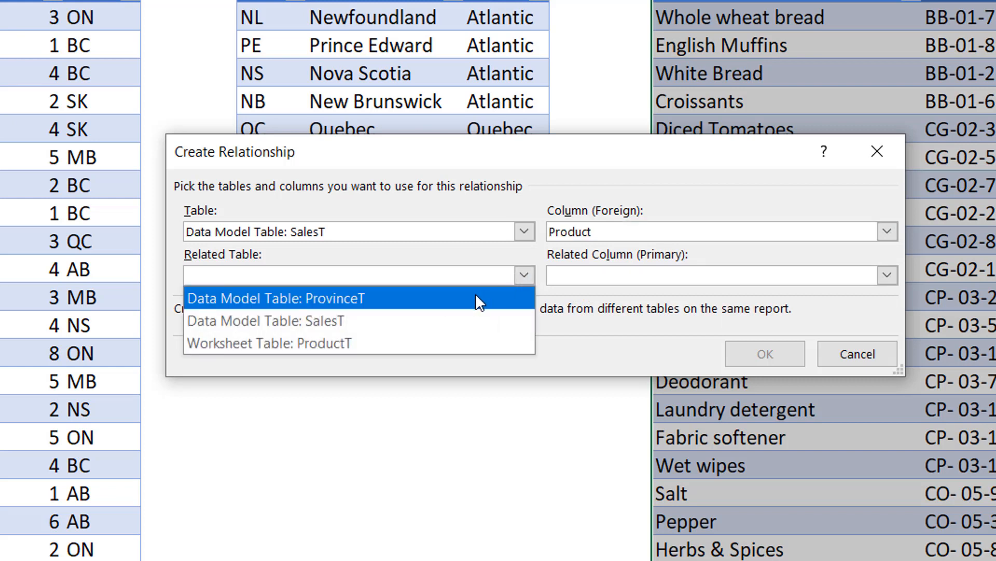
pyautogui.click(300, 343)
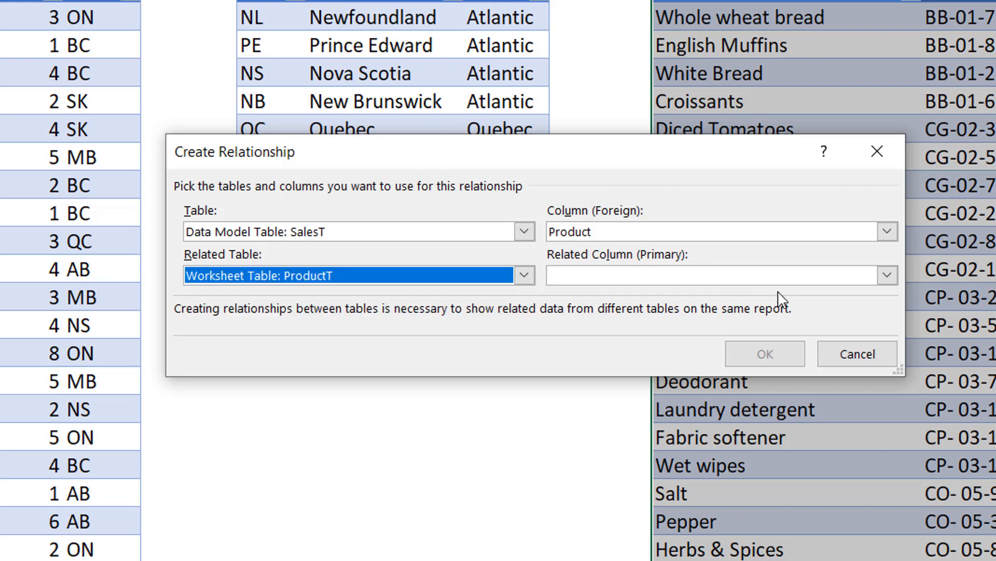
pyautogui.click(887, 276)
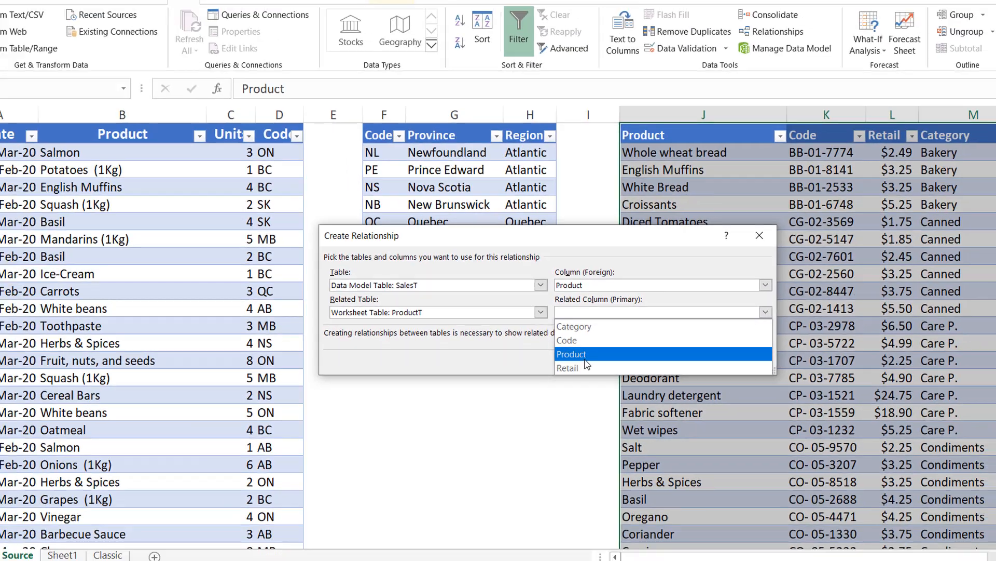
pyautogui.click(585, 358)
pyautogui.click(687, 360)
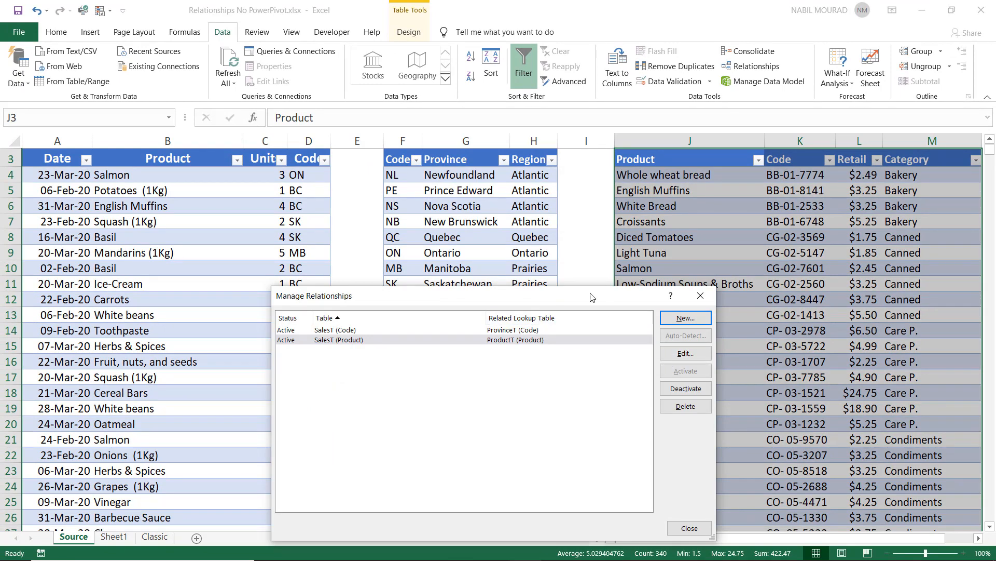
pyautogui.moveTo(583, 297); pyautogui.dragTo(583, 215)
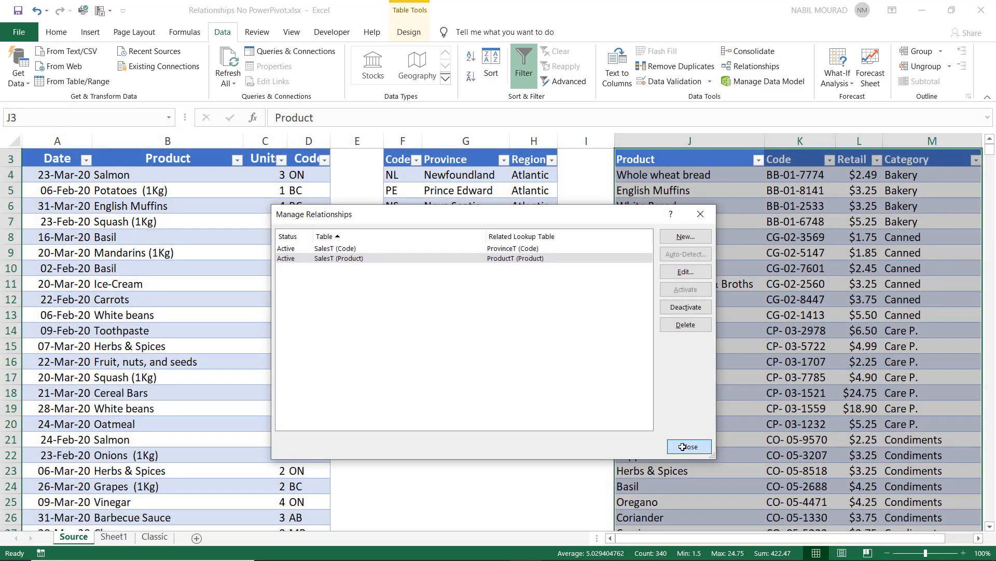
pyautogui.click(683, 446)
# - Create a PivotTable from the workbook's Data Model on a new worksheet, with the Category field of ProductT as rows
pyautogui.click(437, 417)
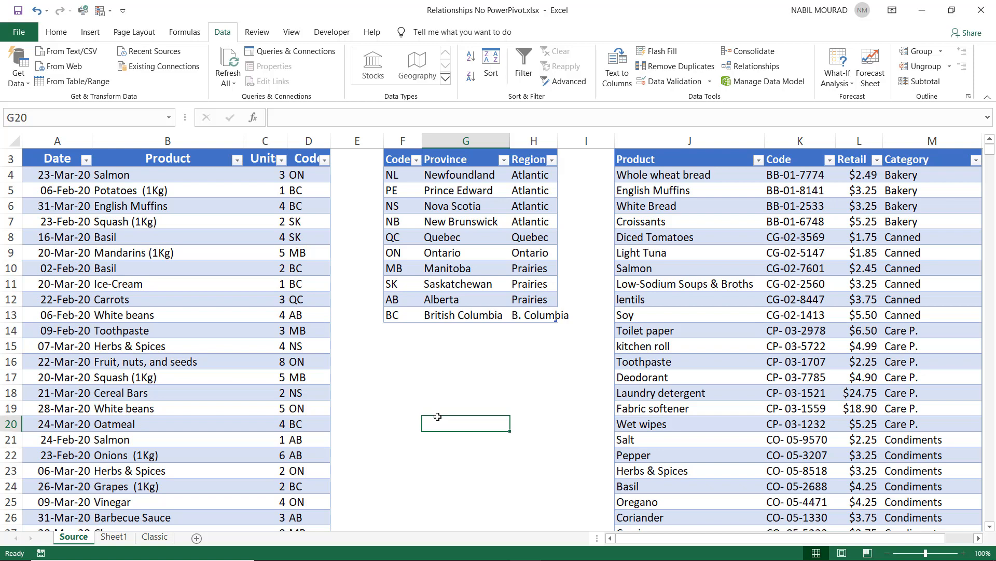
pyautogui.hotkey('alt', 'n')
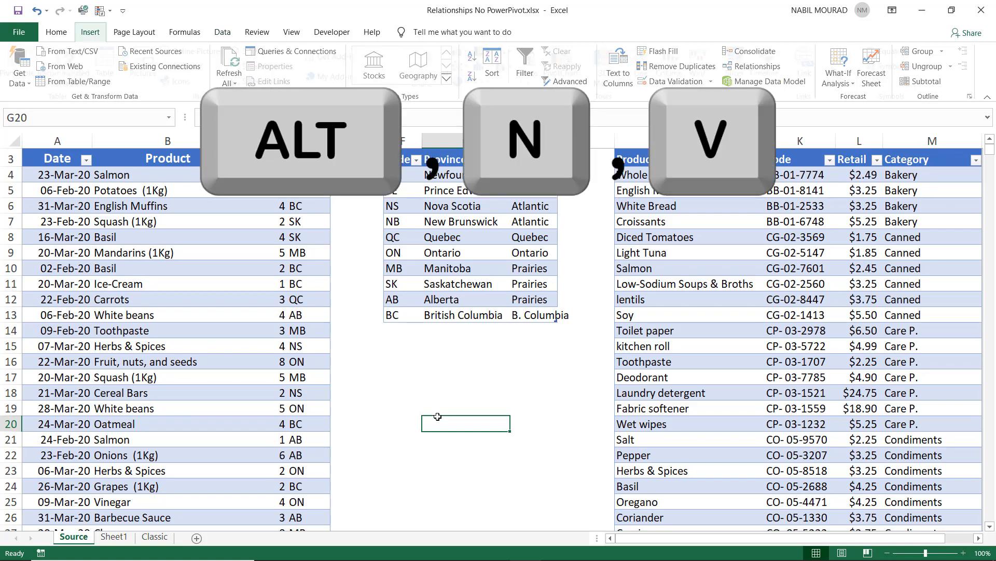
pyautogui.press('v')
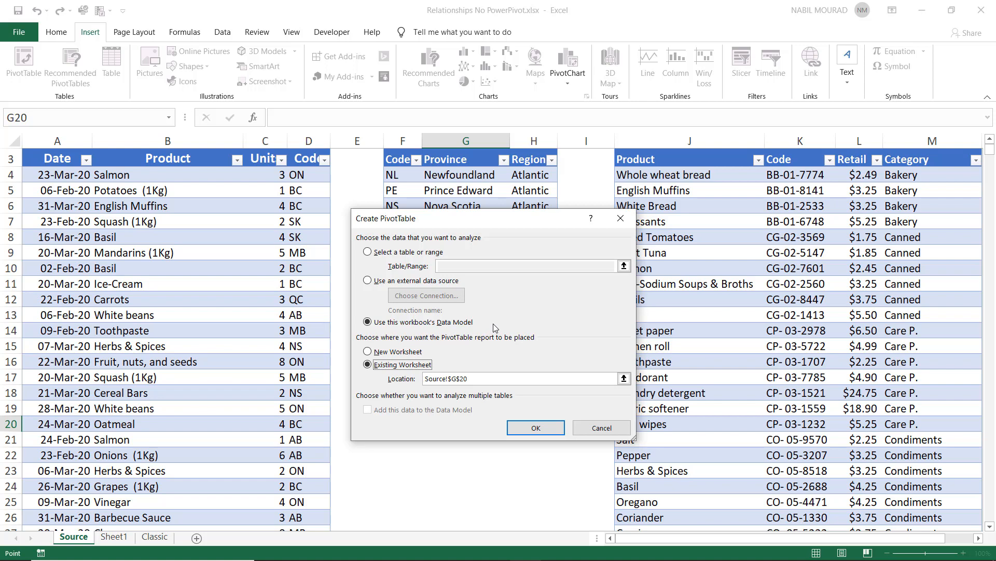
pyautogui.click(368, 353)
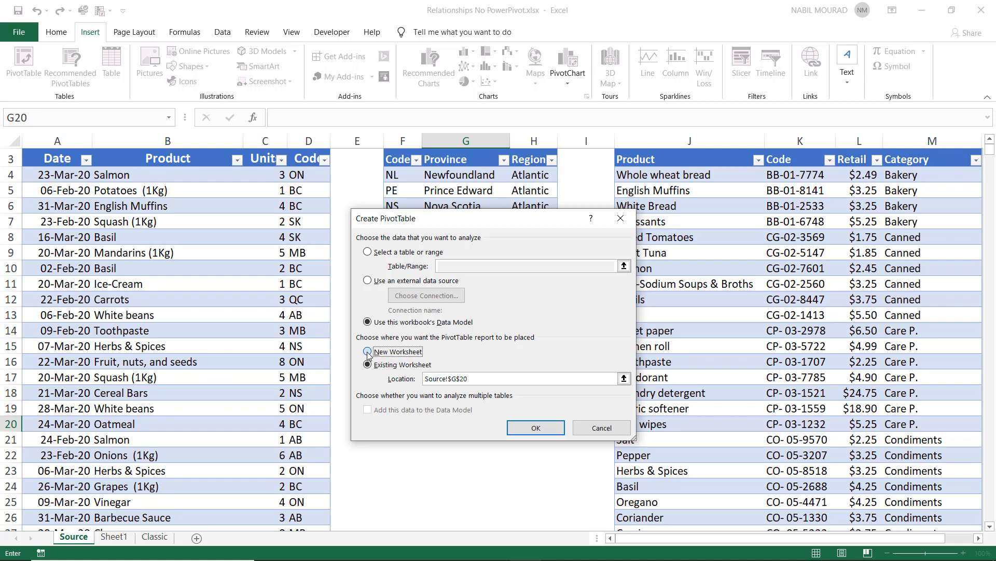
pyautogui.click(532, 431)
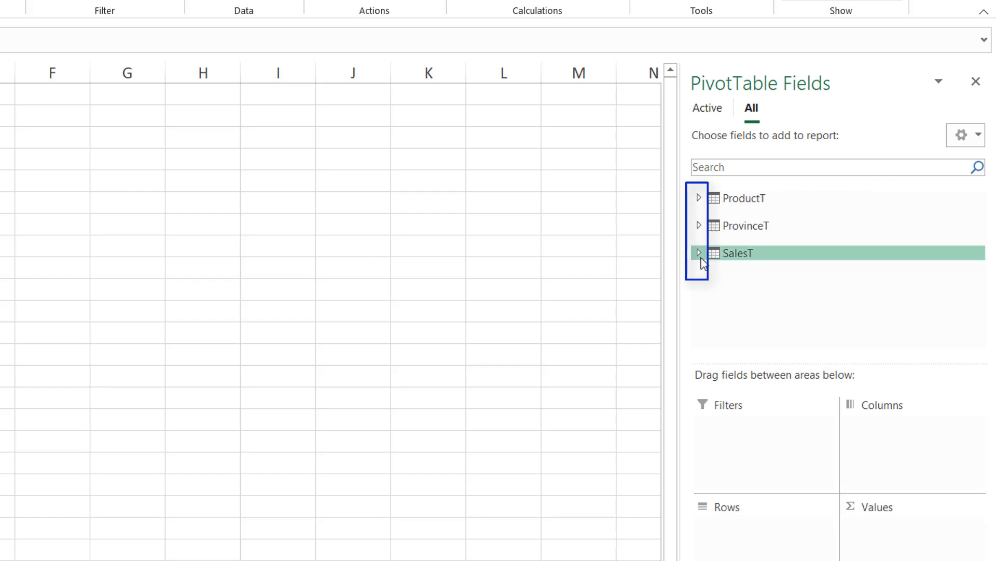
pyautogui.click(699, 198)
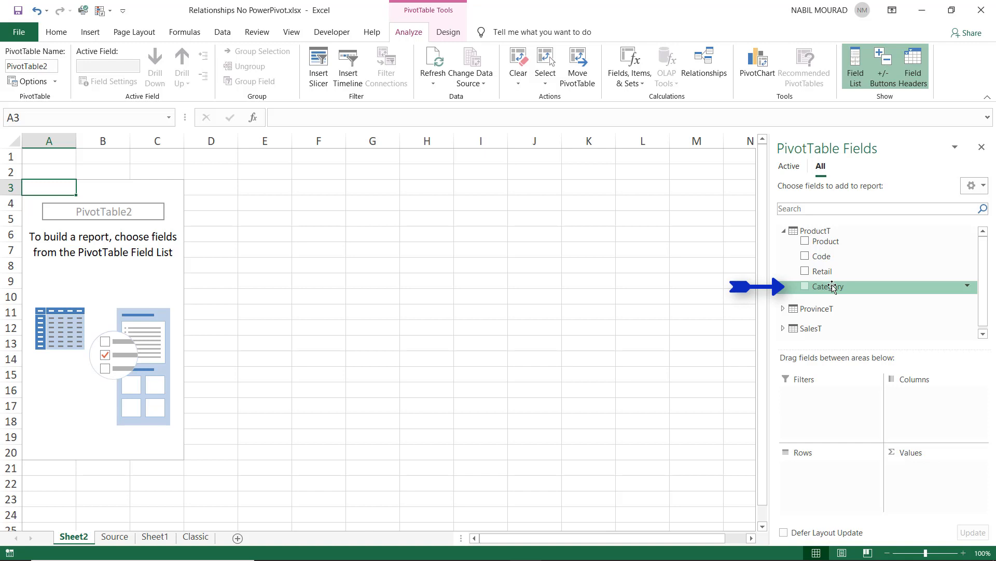
pyautogui.moveTo(832, 287); pyautogui.dragTo(804, 491)
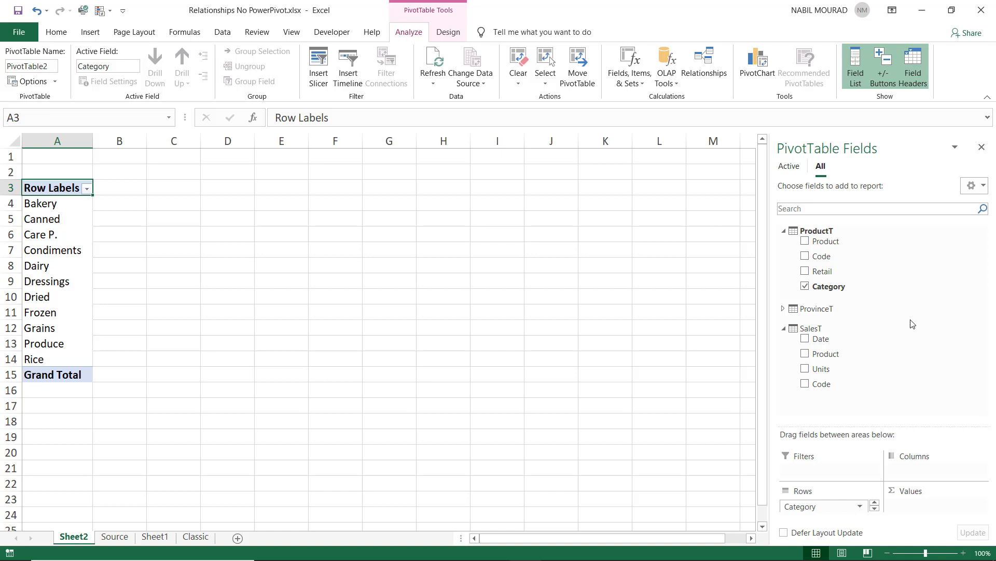
# - Start a new measure in the SalesT table and name it Revenue
pyautogui.rightClick(832, 331)
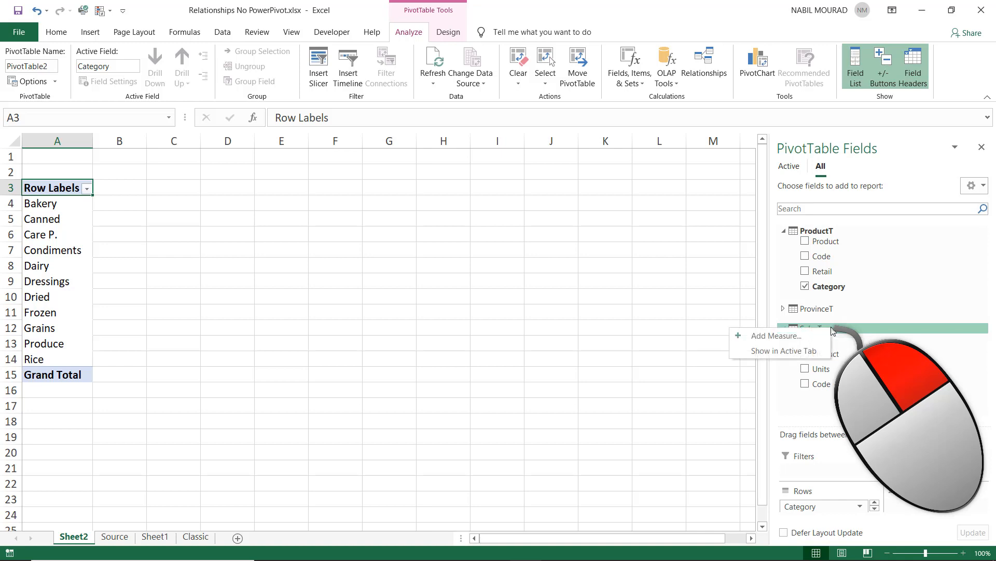
pyautogui.click(778, 337)
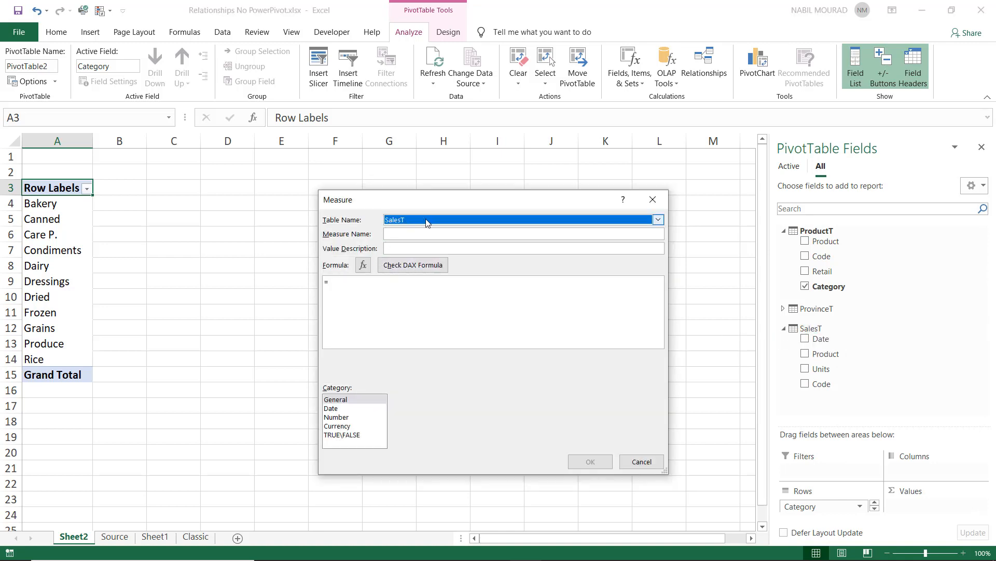
pyautogui.click(399, 233)
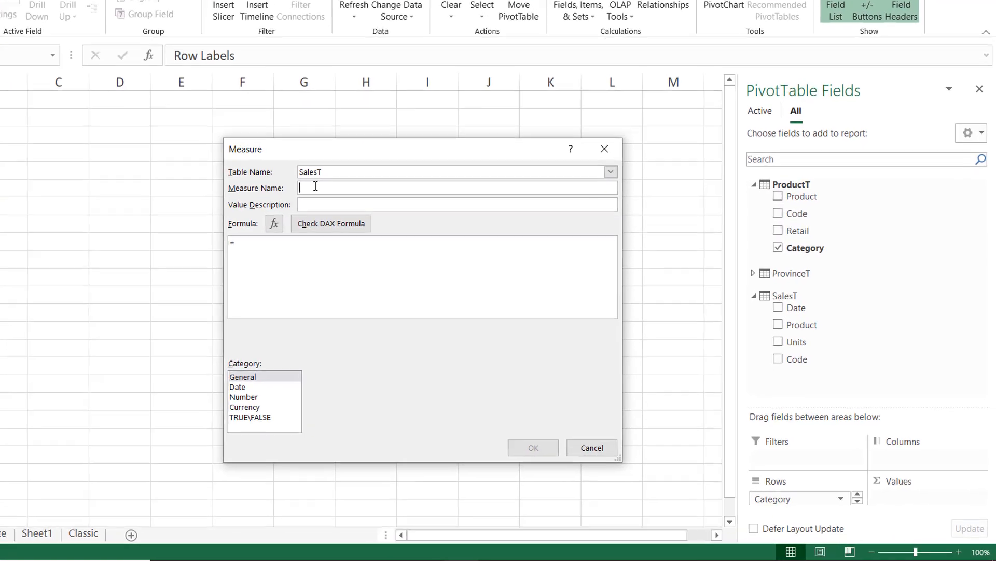
pyautogui.write('Re')
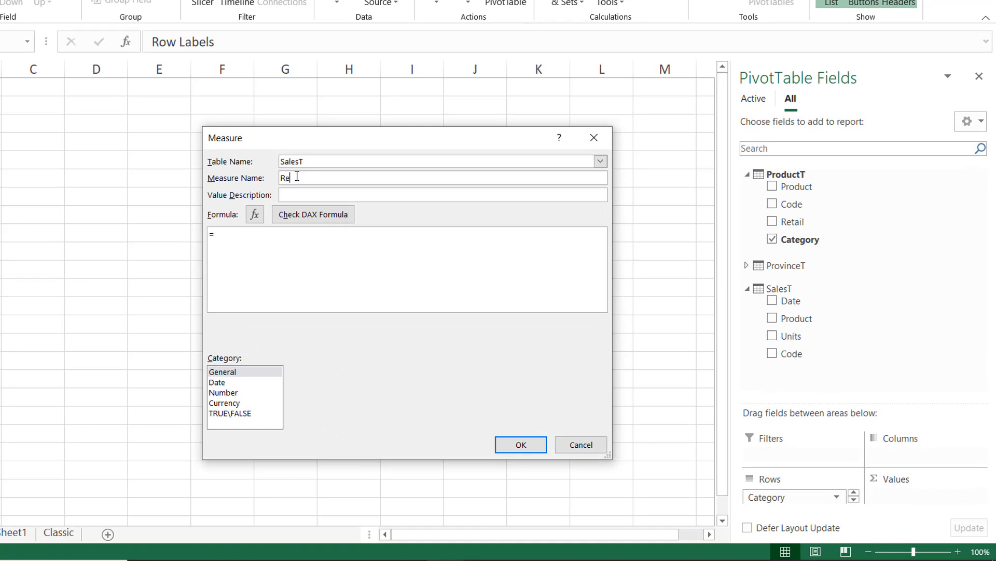
pyautogui.write('venue')
# - Begin the Revenue measure's formula with the SUMX function, using SalesT as its table argument
pyautogui.click(218, 239)
pyautogui.write('sum')
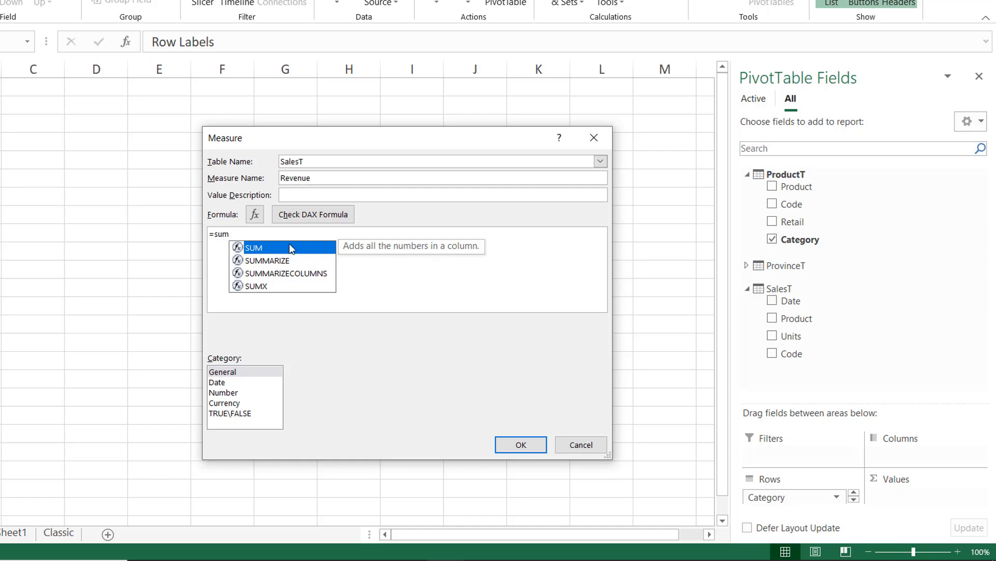
pyautogui.click(272, 287)
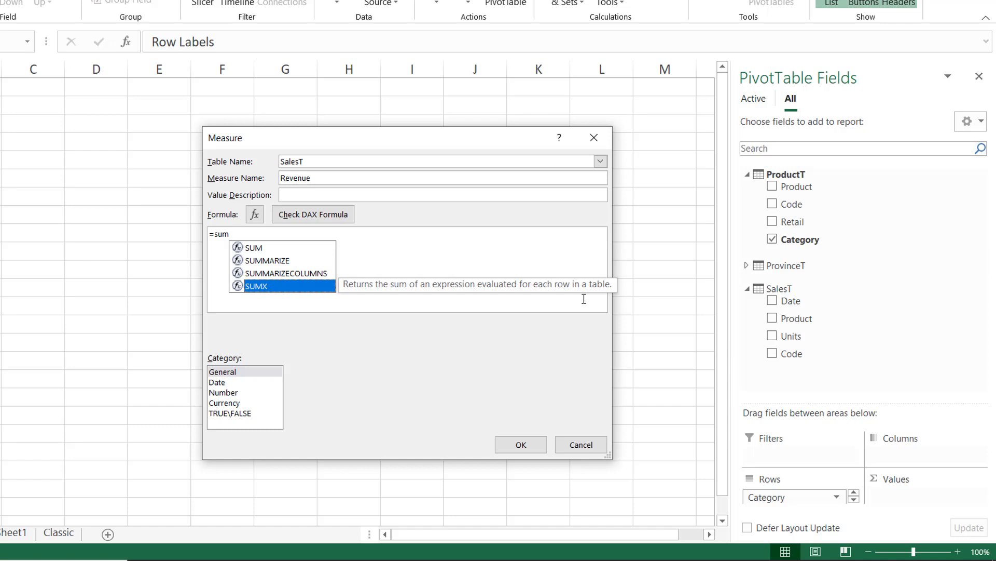
pyautogui.doubleClick(310, 287)
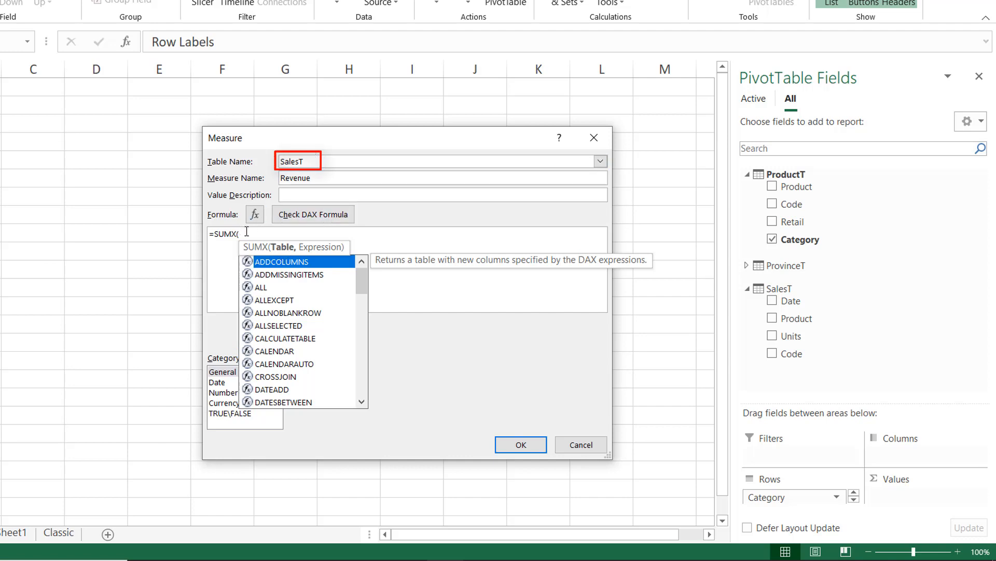
pyautogui.write('sale')
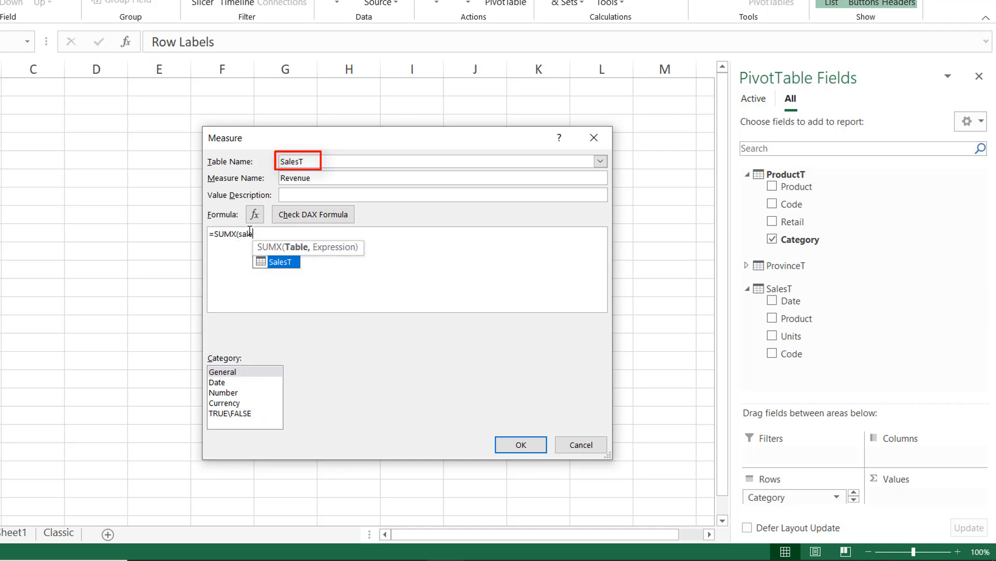
pyautogui.press('Tab')
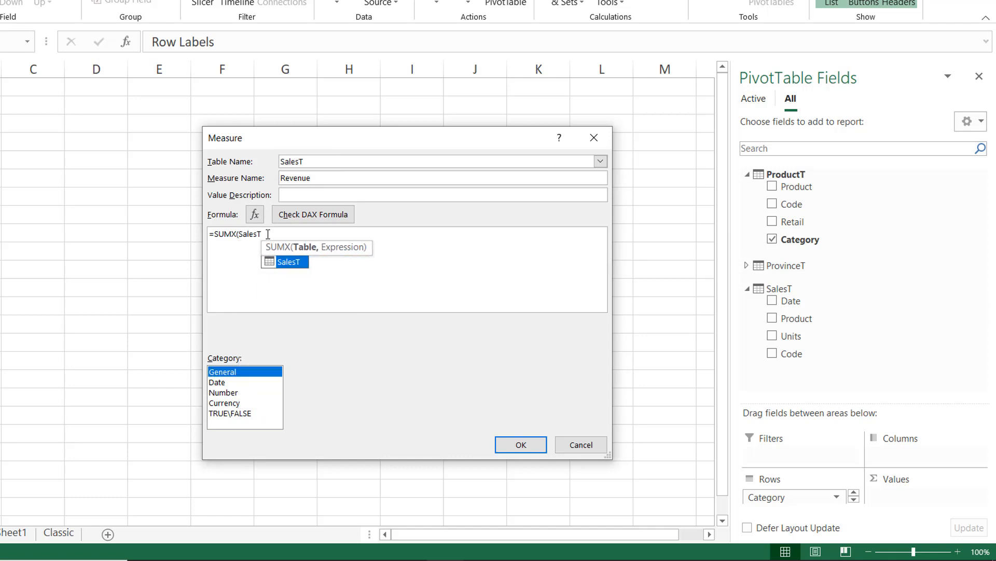
pyautogui.click(268, 234)
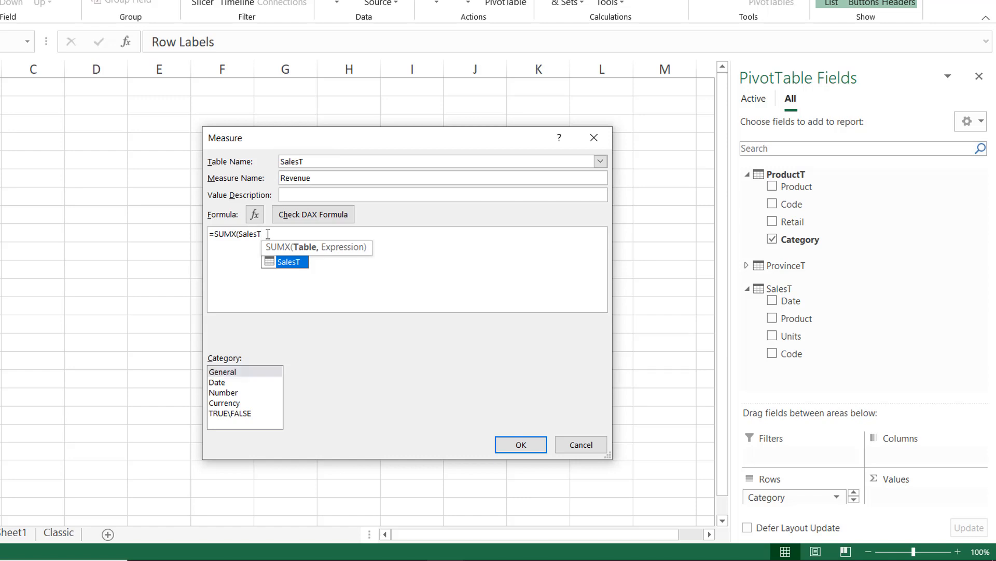
pyautogui.write(',')
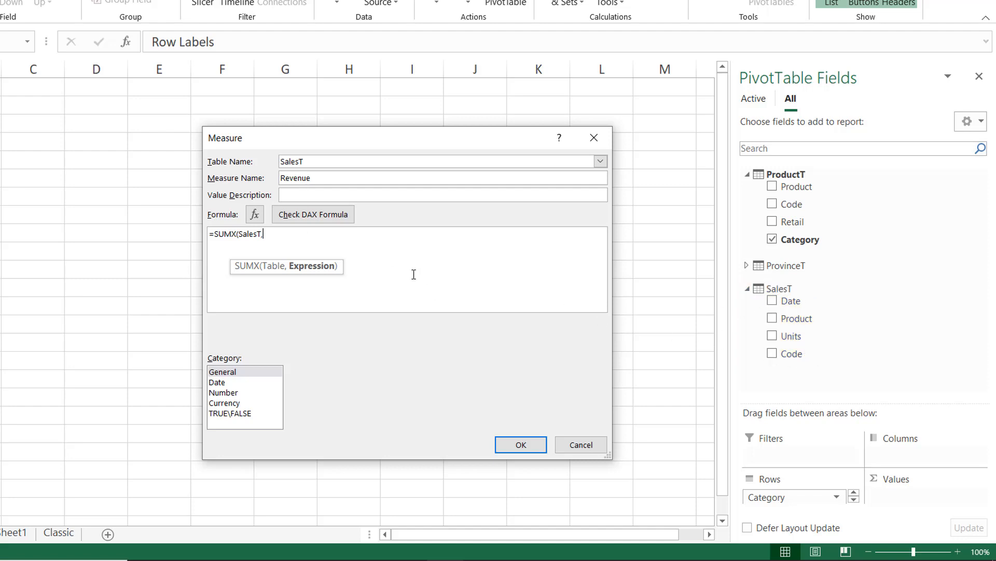
# - Complete the SUMX formula with the expression SalesT[Units]*RELATED(ProductT[Retail]) and check the DAX formula for errors
pyautogui.write('sal')
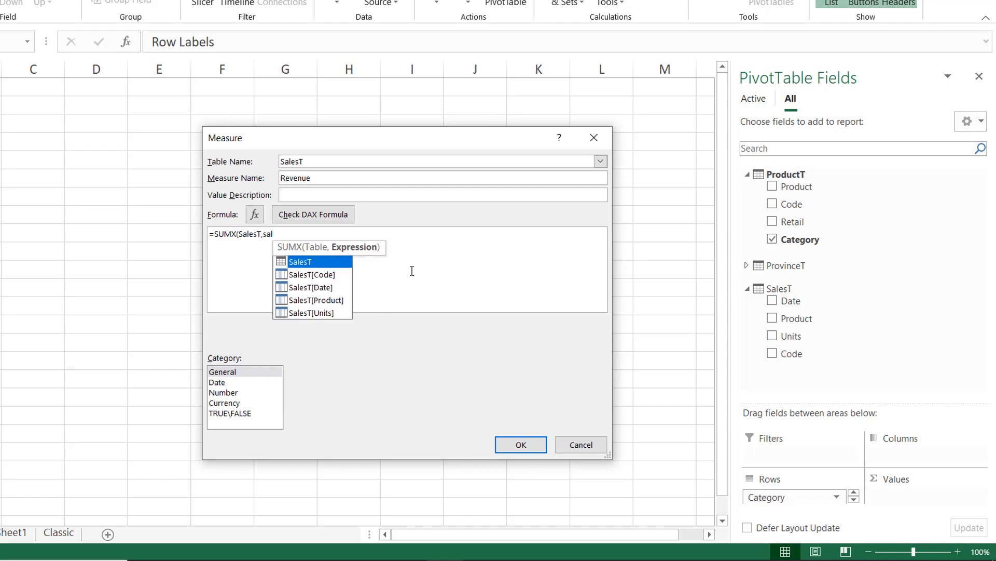
pyautogui.doubleClick(305, 313)
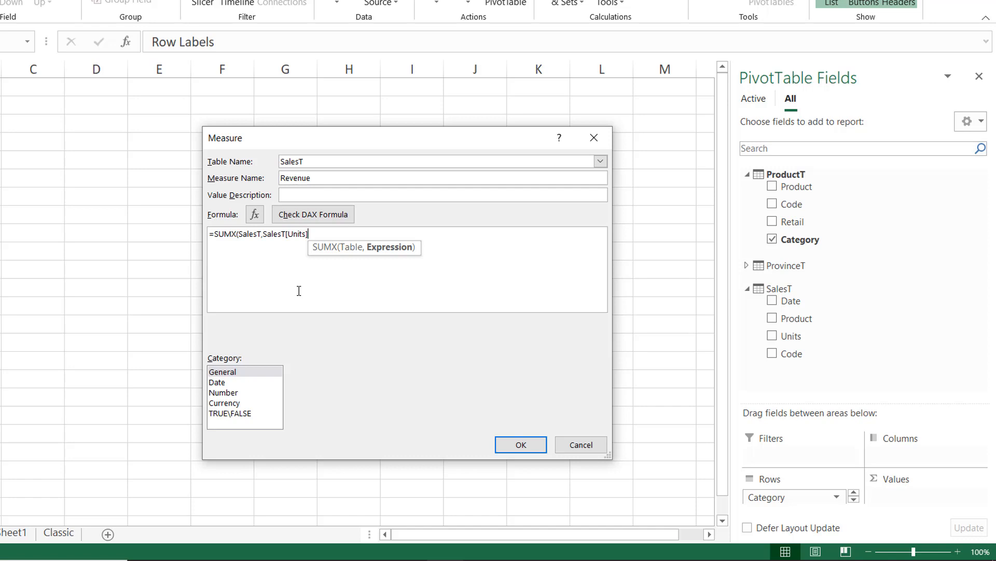
pyautogui.write('*')
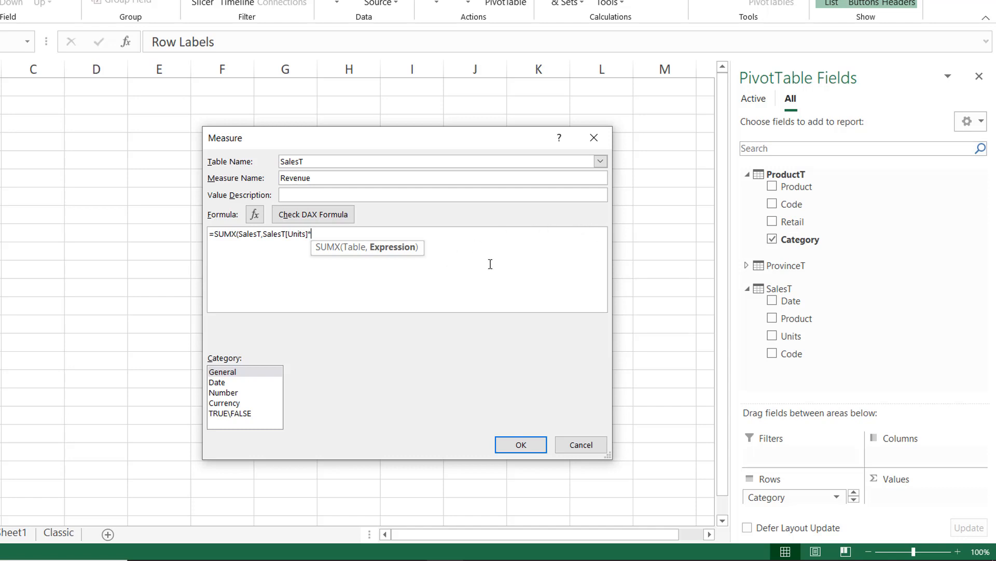
pyautogui.write('related')
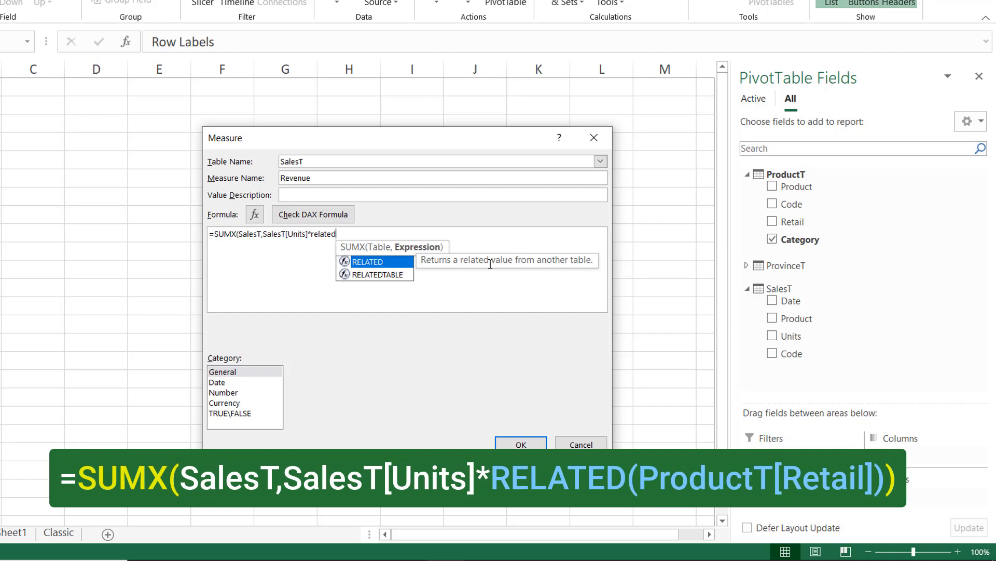
pyautogui.press('Tab')
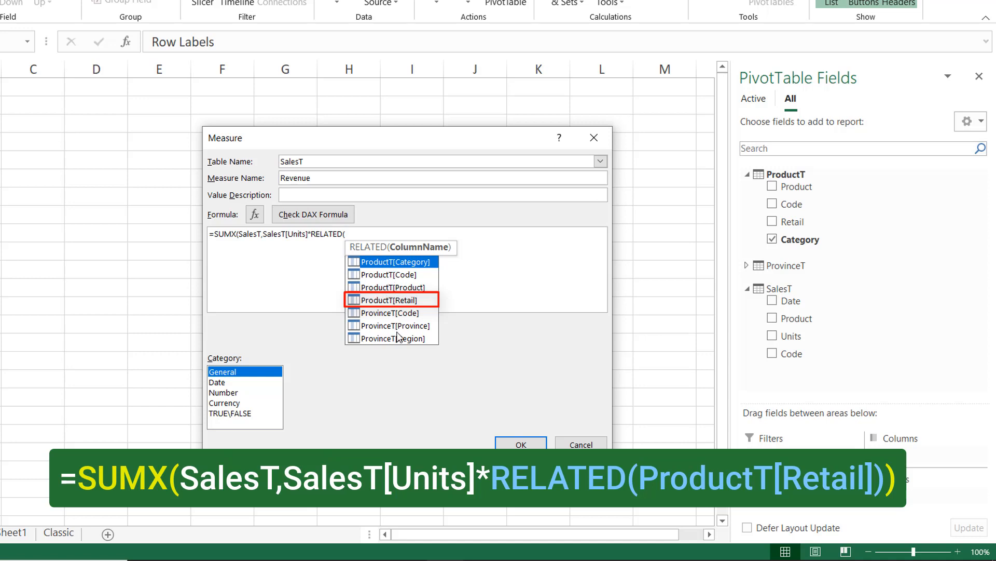
pyautogui.doubleClick(404, 300)
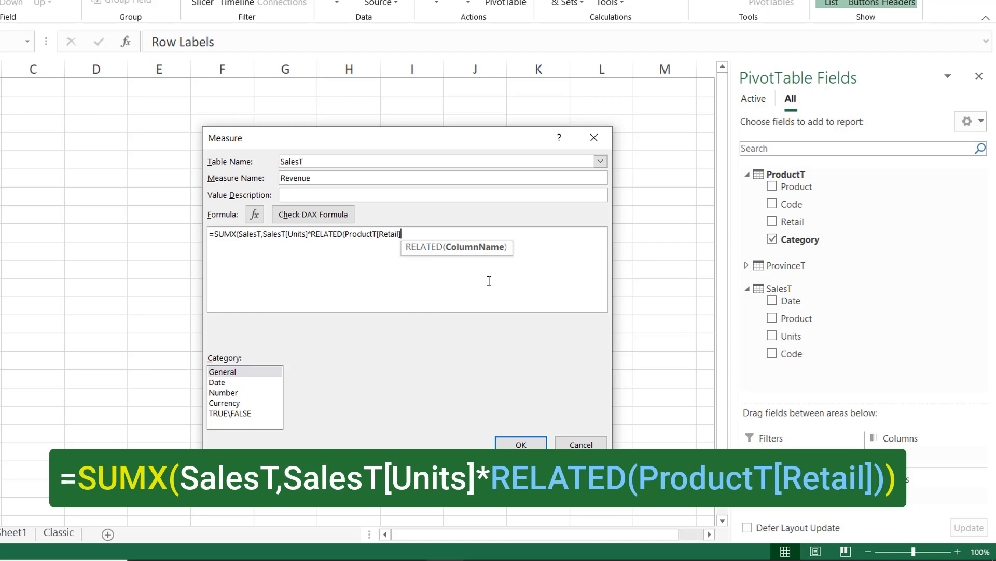
pyautogui.write(')')
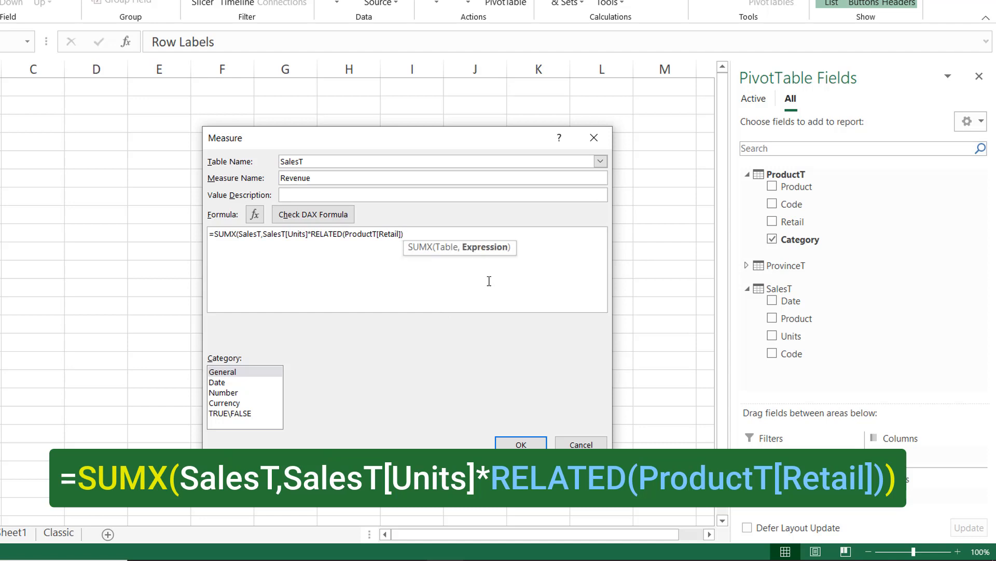
pyautogui.write(')')
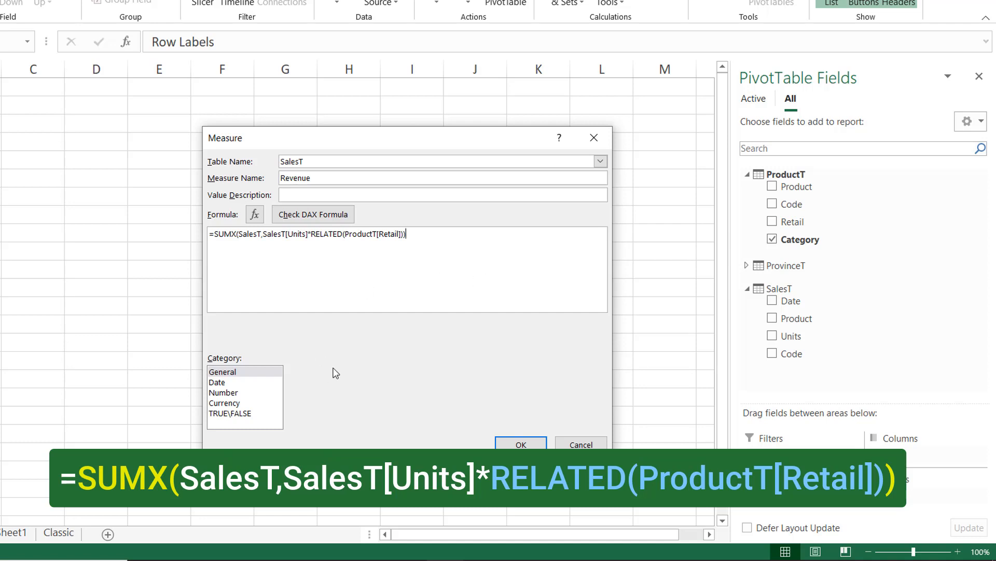
pyautogui.click(319, 218)
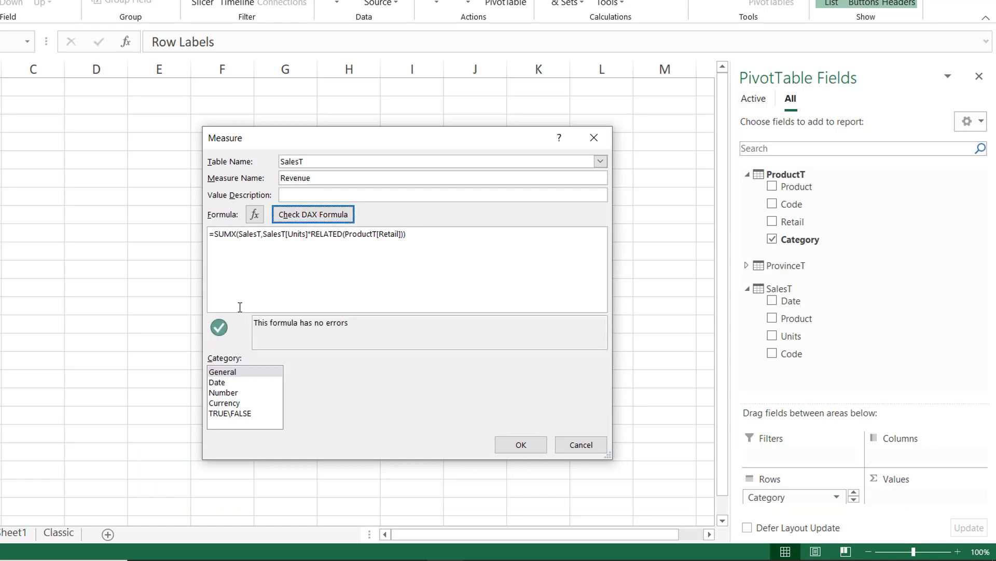
# - Save the Revenue measure formatted as Currency with the $ symbol and 0 decimal places, and add it to the PivotTable's values
pyautogui.click(234, 404)
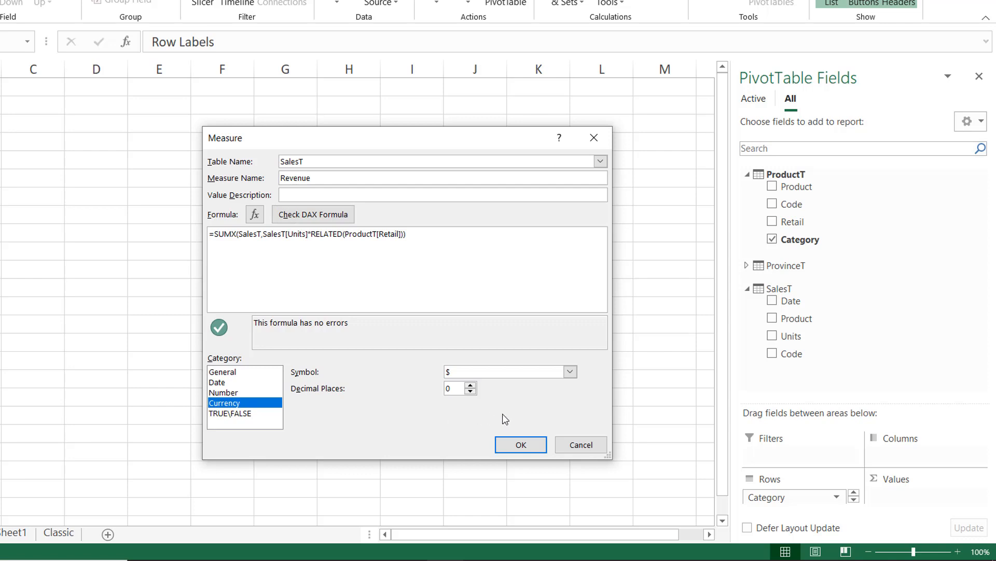
pyautogui.click(524, 445)
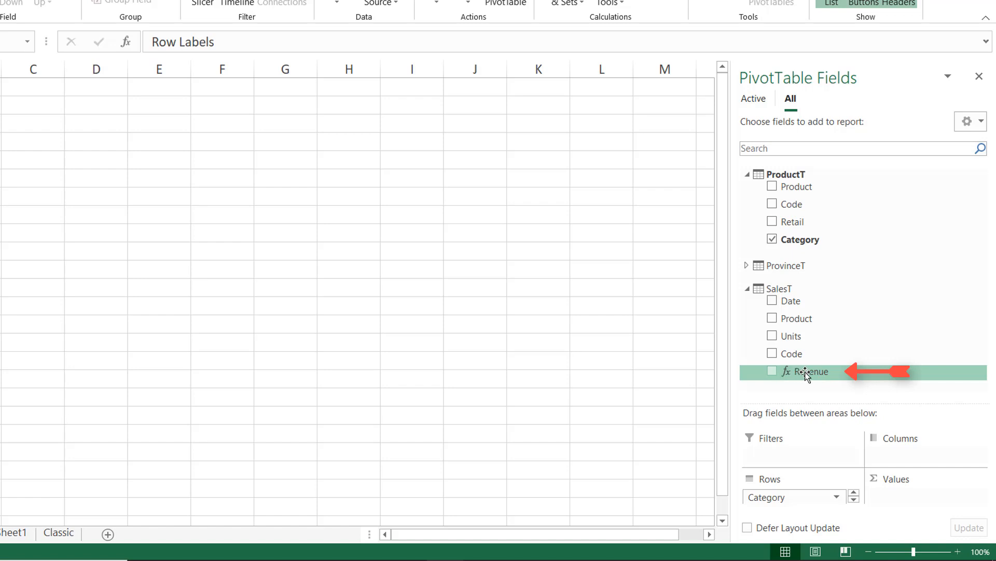
pyautogui.moveTo(805, 370); pyautogui.dragTo(924, 506)
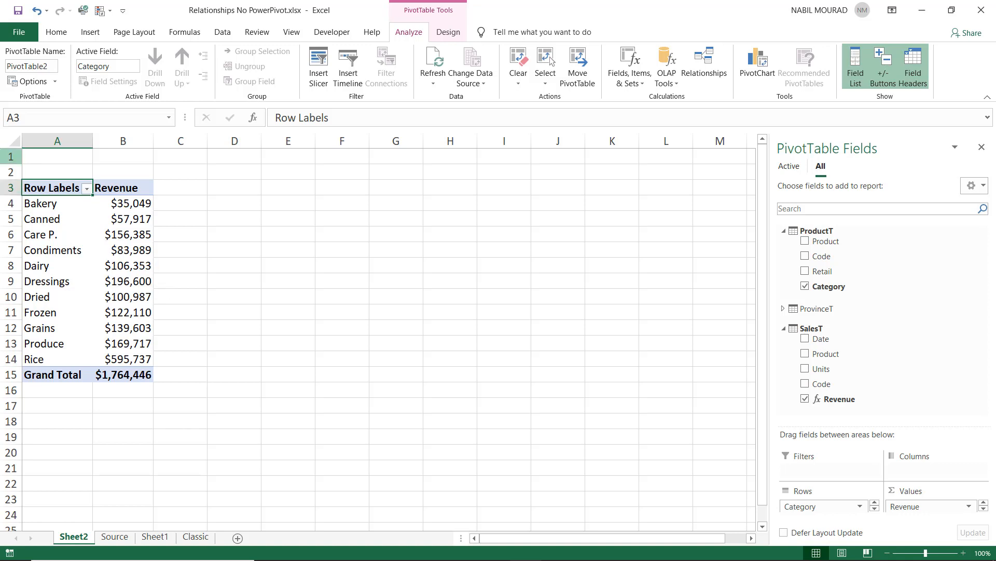
# - Insert two blank rows above the PivotTable and change its report layout so the Category field name heads the row labels
pyautogui.moveTo(7, 156); pyautogui.dragTo(7, 171)
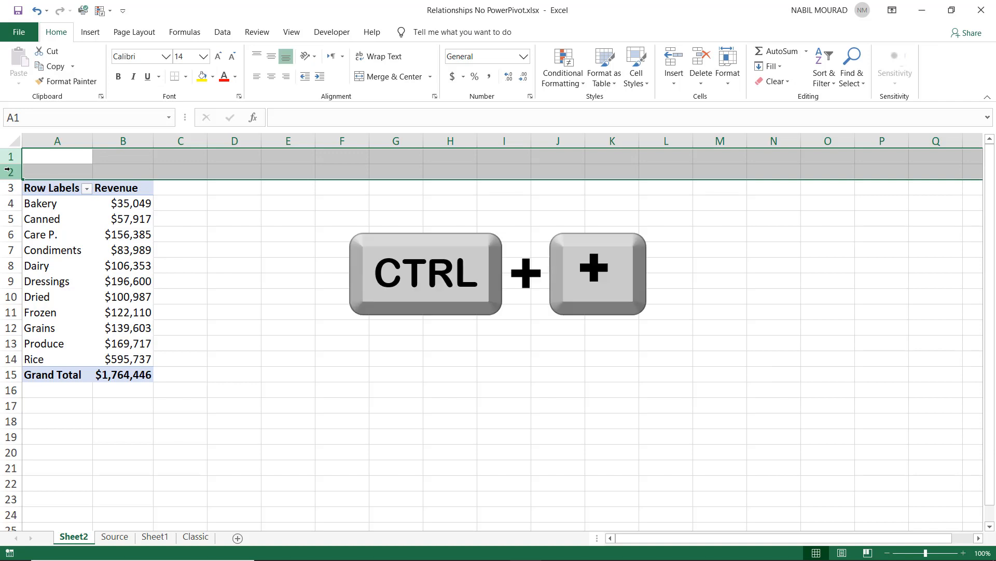
pyautogui.hotkey('ctrl', '+')
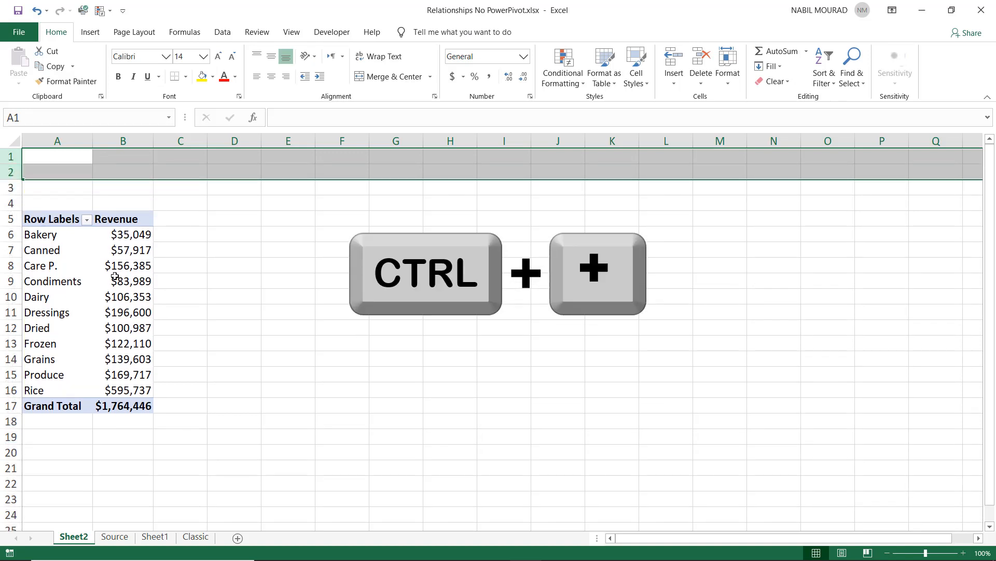
pyautogui.click(136, 294)
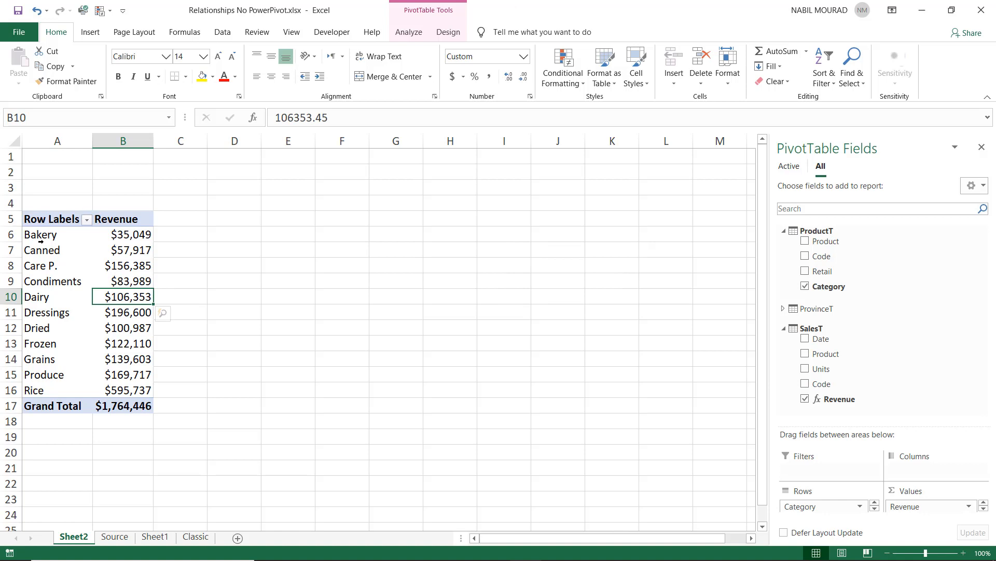
pyautogui.click(449, 32)
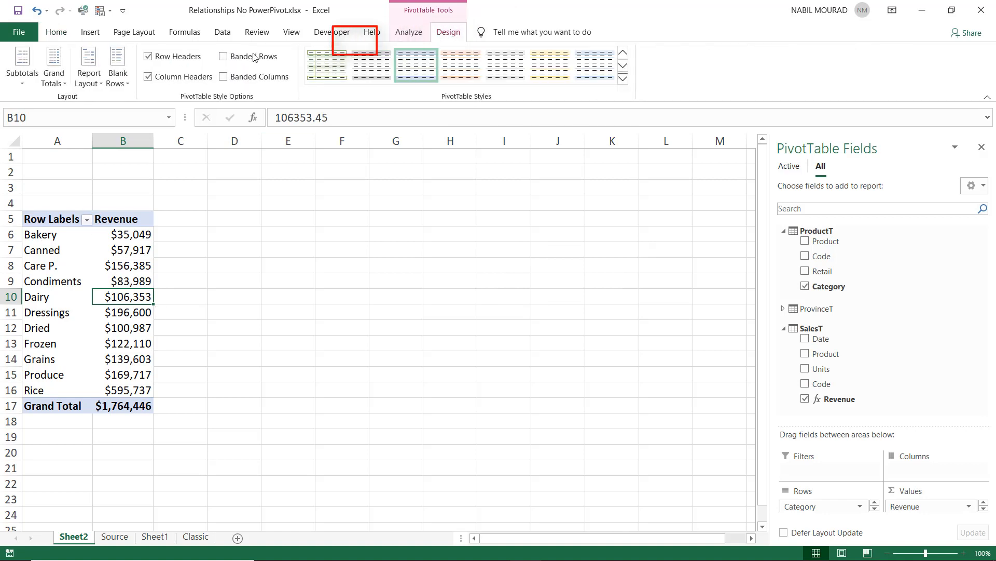
pyautogui.click(89, 72)
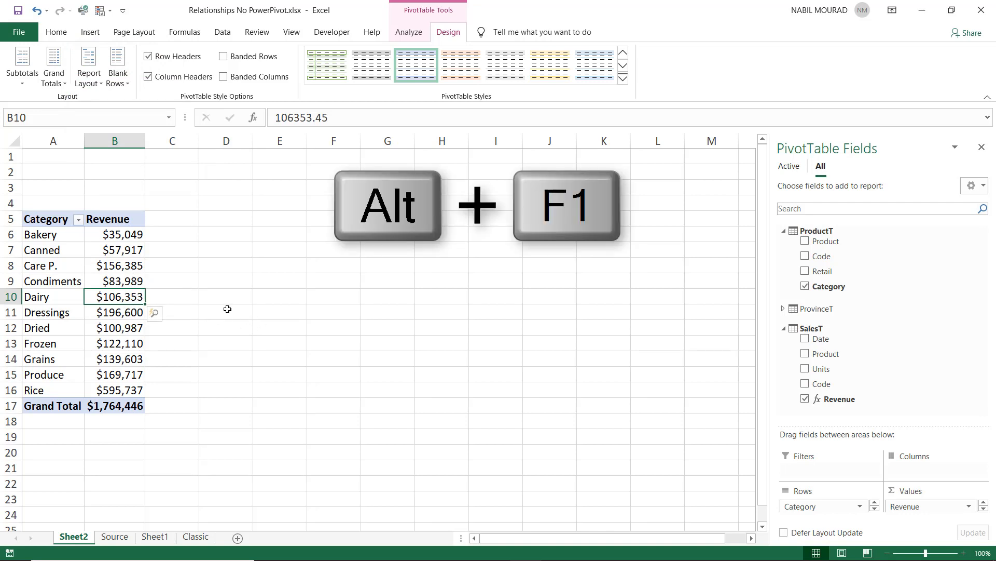
# - Insert a default column PivotChart from the PivotTable, then place and size it beside the table across rows 5 to 17
pyautogui.hotkey('alt', 'F1')
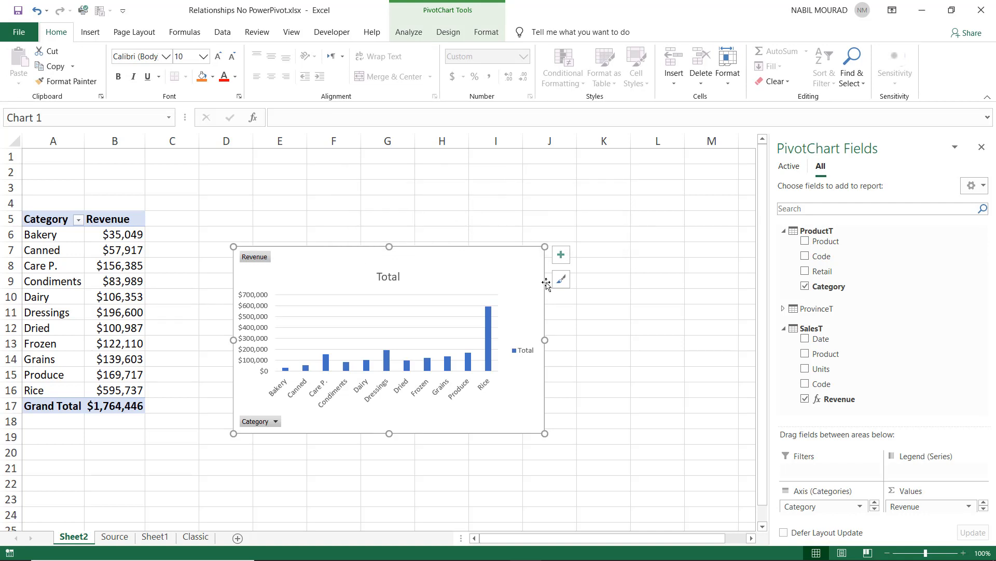
pyautogui.moveTo(546, 283); pyautogui.dragTo(484, 250)
pyautogui.moveTo(483, 401); pyautogui.dragTo(521, 413)
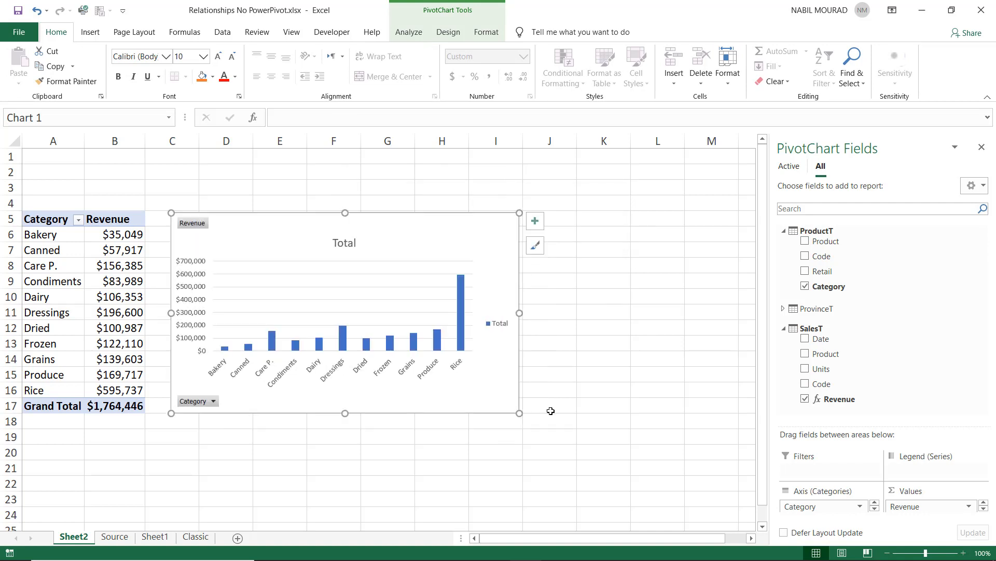
# - Set the display units of the chart's vertical axis to Thousands, then close the axis formatting and chart fields panes
pyautogui.click(188, 293)
pyautogui.hotkey('ctrl', '1')
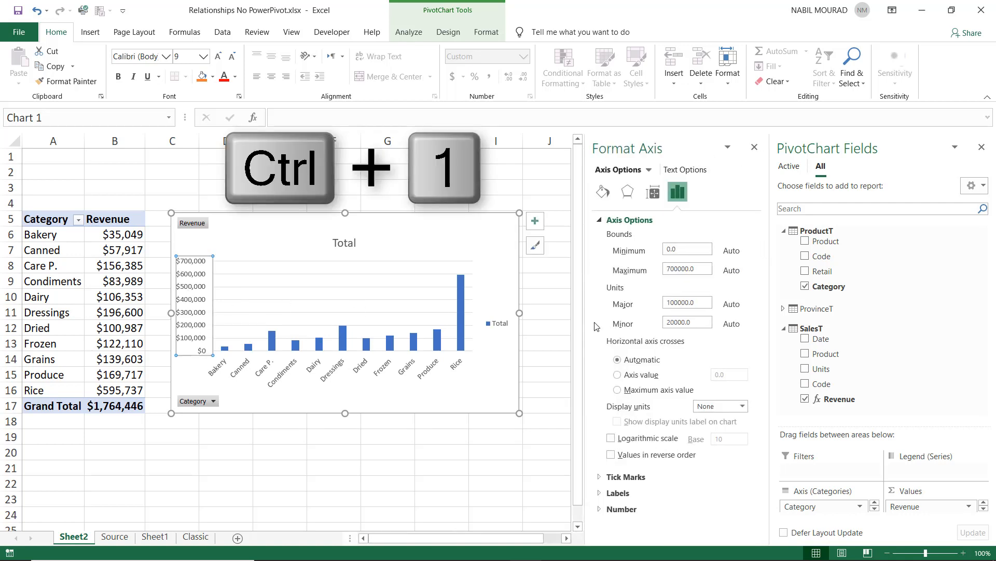
pyautogui.click(752, 404)
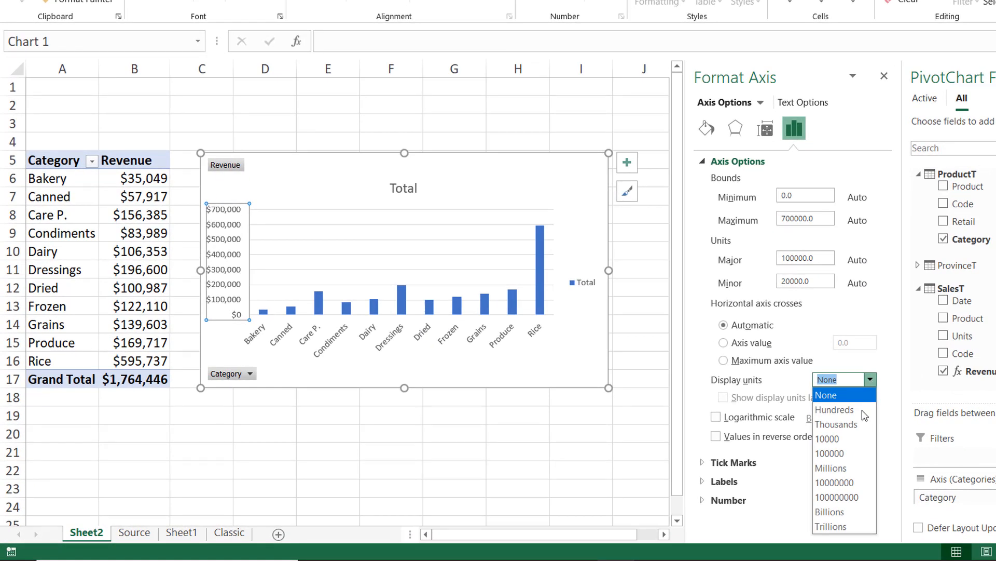
pyautogui.click(833, 424)
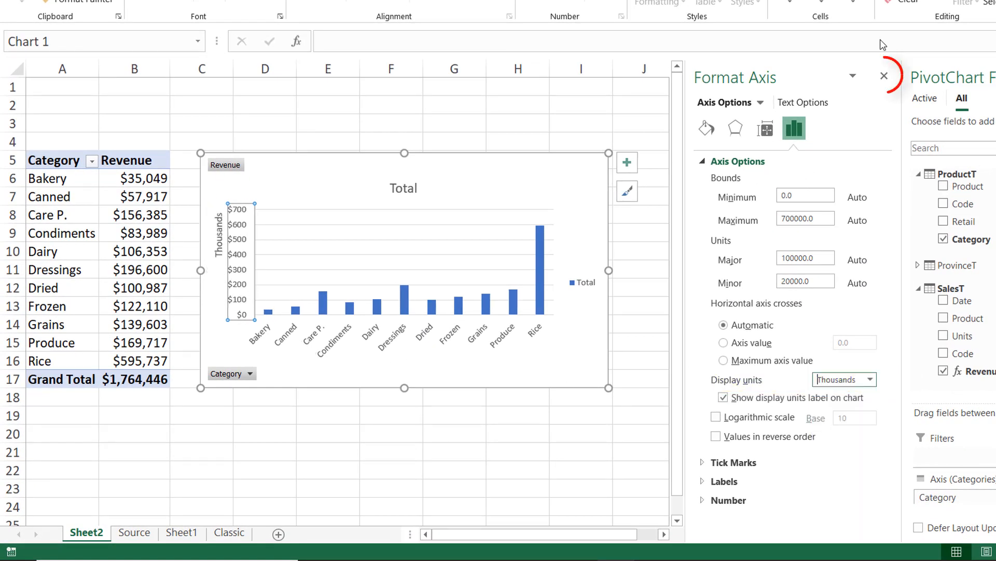
pyautogui.click(885, 78)
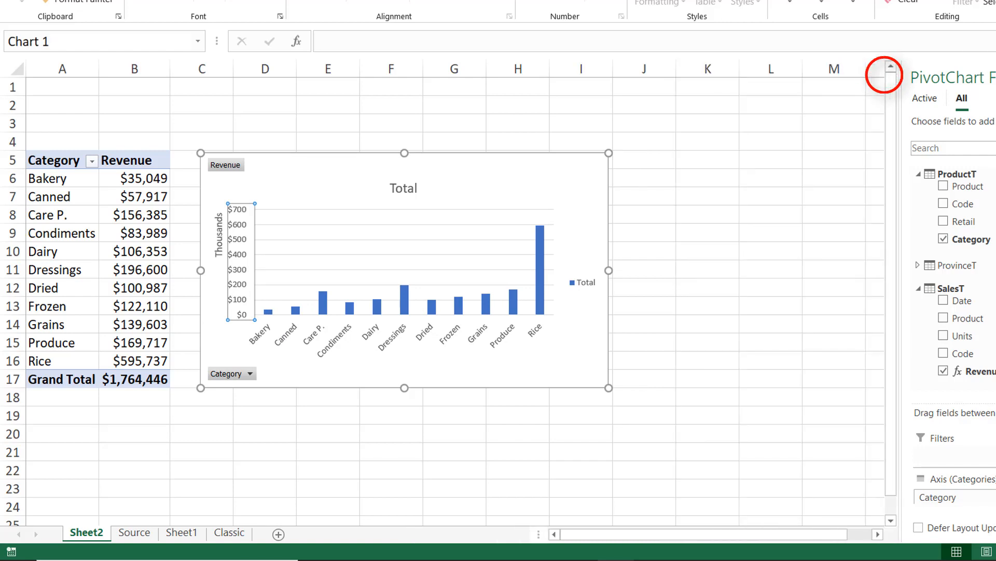
pyautogui.click(995, 78)
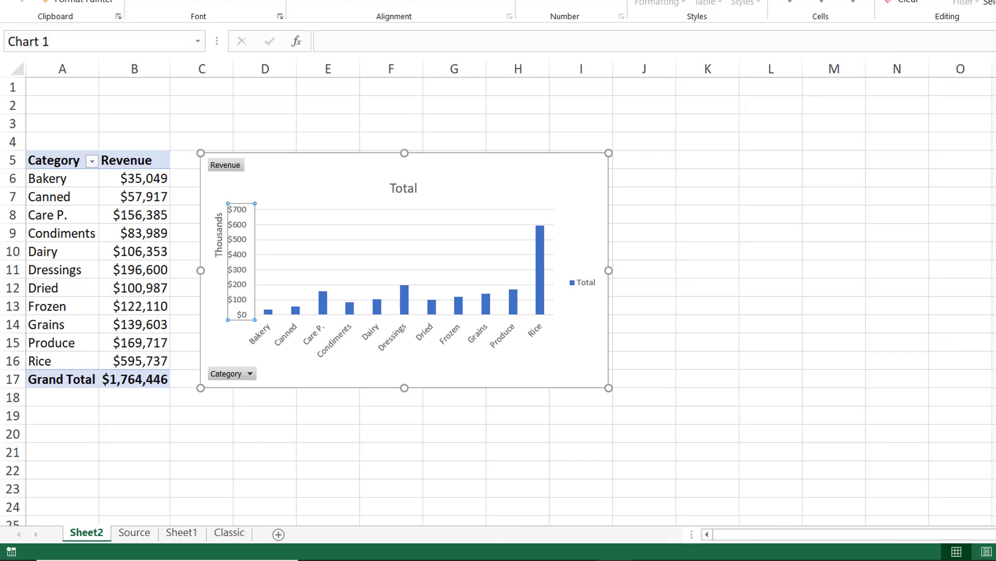
# - Remove the gridlines and the legend from the PivotChart and hide all of its field buttons
pyautogui.click(429, 224)
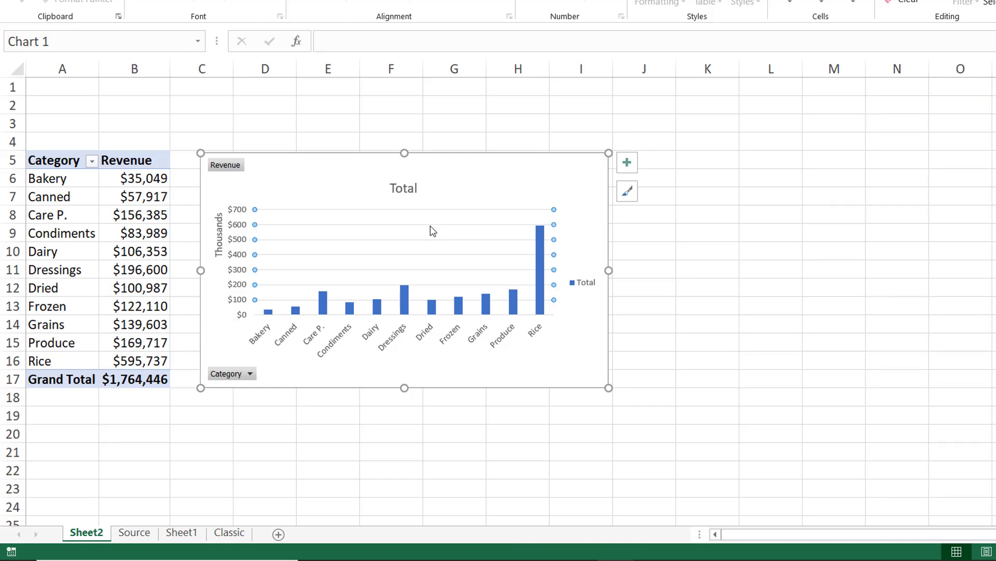
pyautogui.press('Delete')
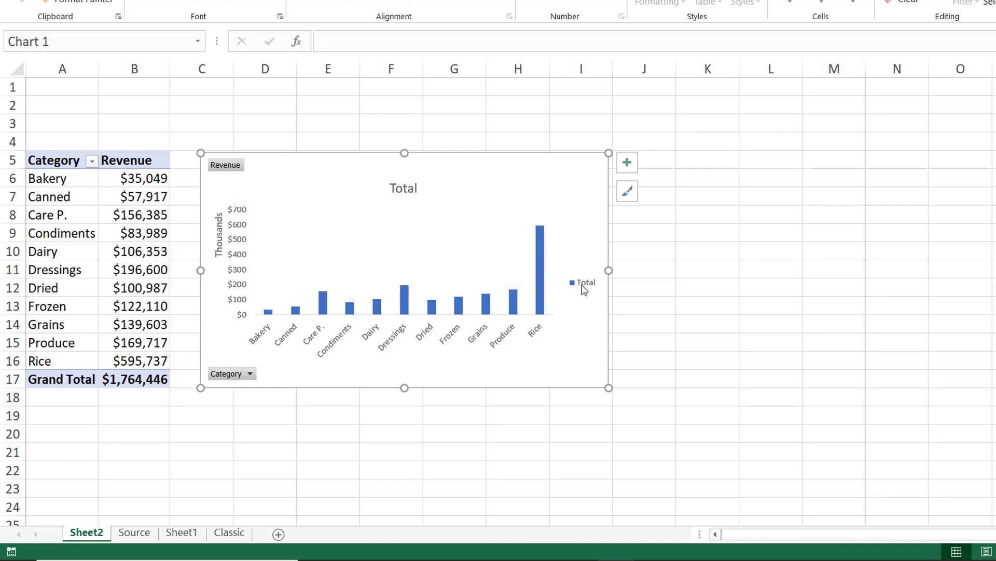
pyautogui.press('Delete')
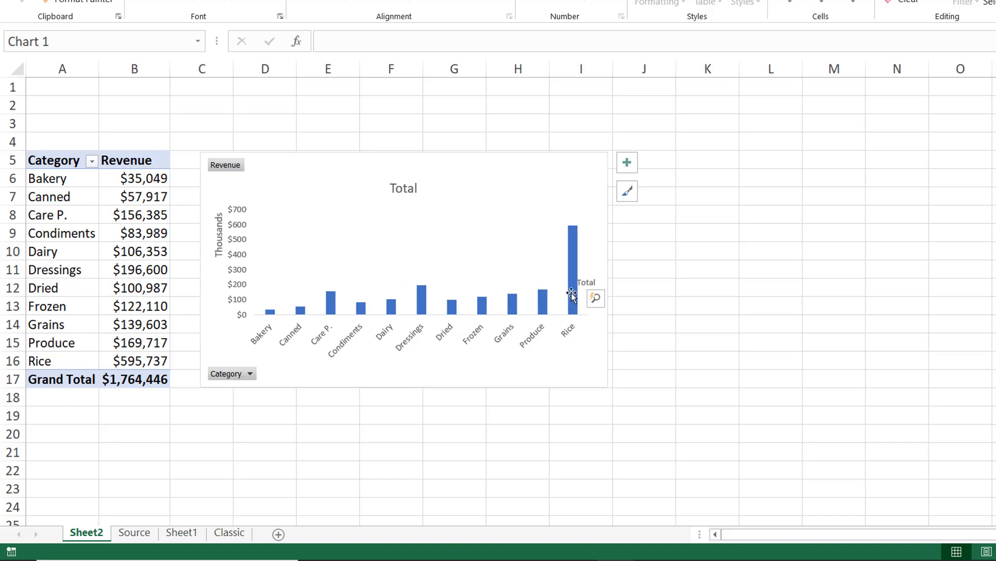
pyautogui.rightClick(223, 167)
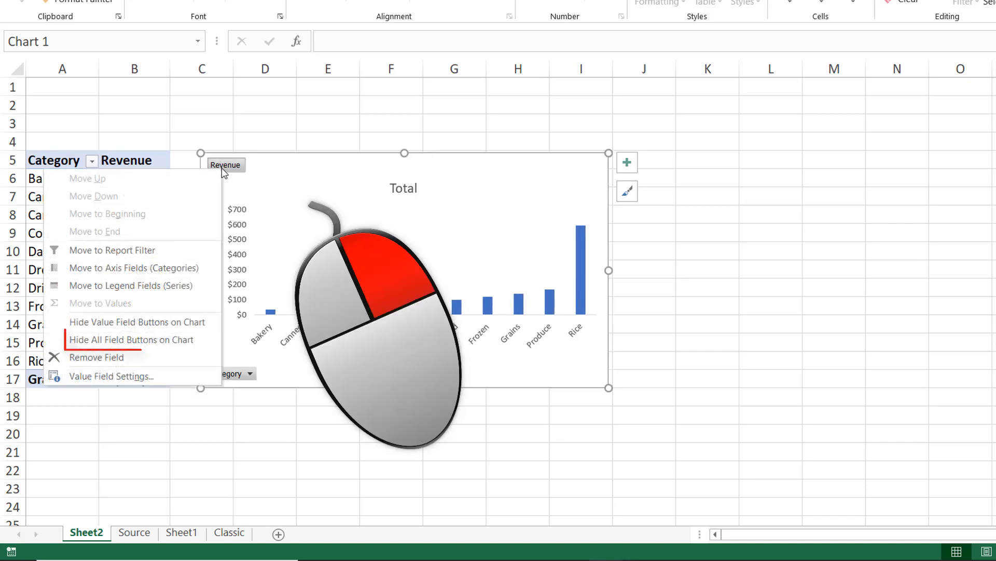
pyautogui.click(135, 341)
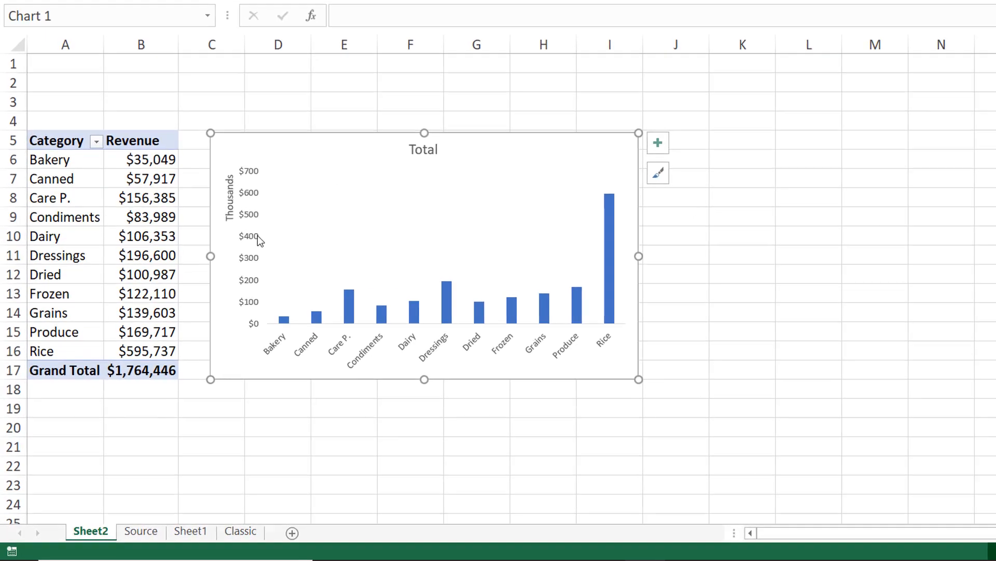
# - Delete the chart's vertical axis with its Thousands label and add data labels at the Outside End position
pyautogui.click(253, 234)
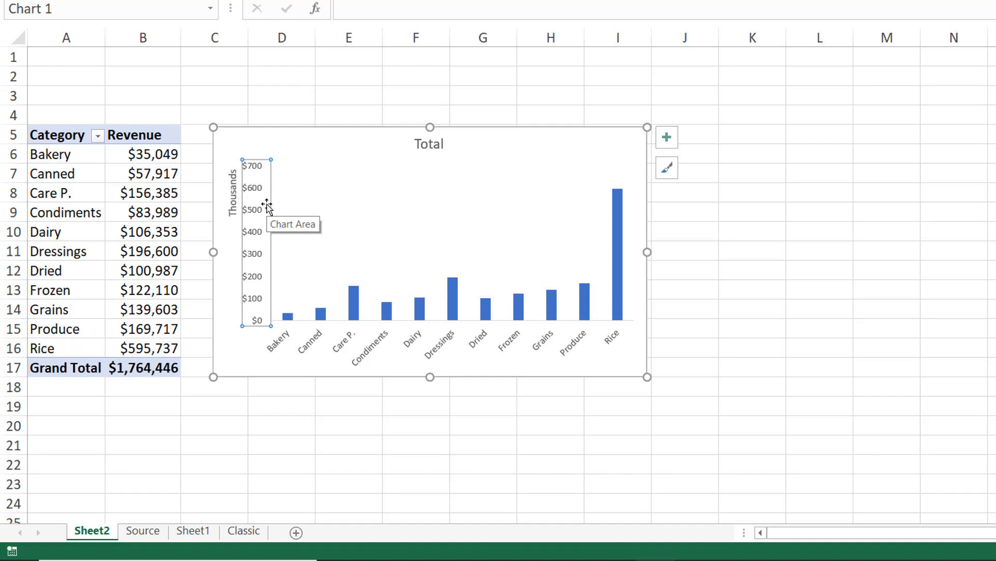
pyautogui.press('Delete')
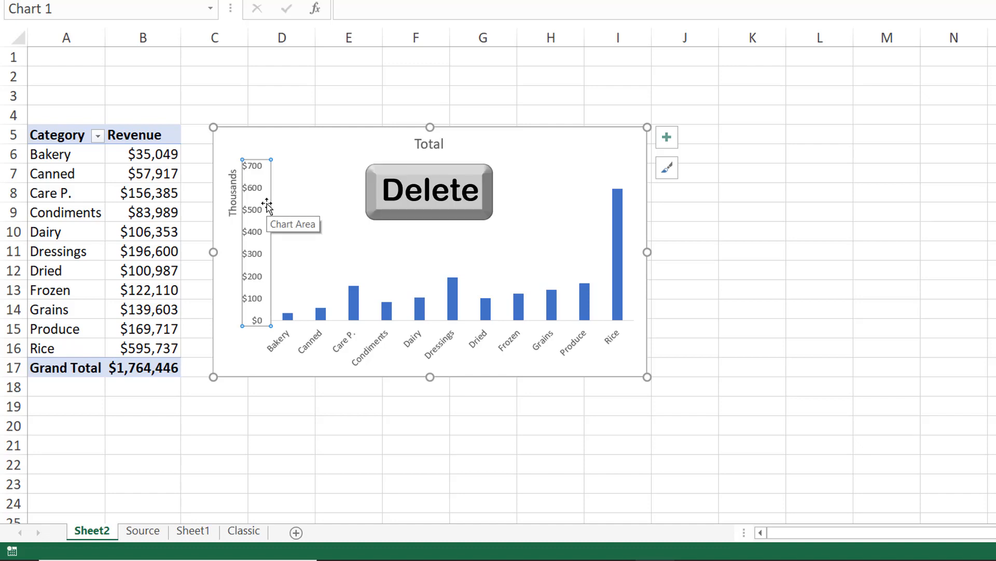
pyautogui.press('Delete')
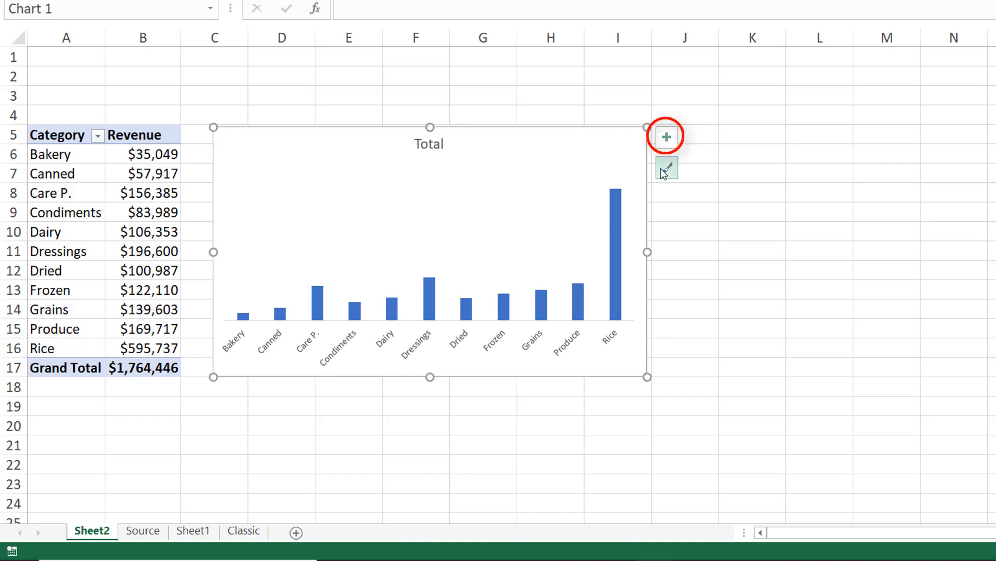
pyautogui.click(670, 138)
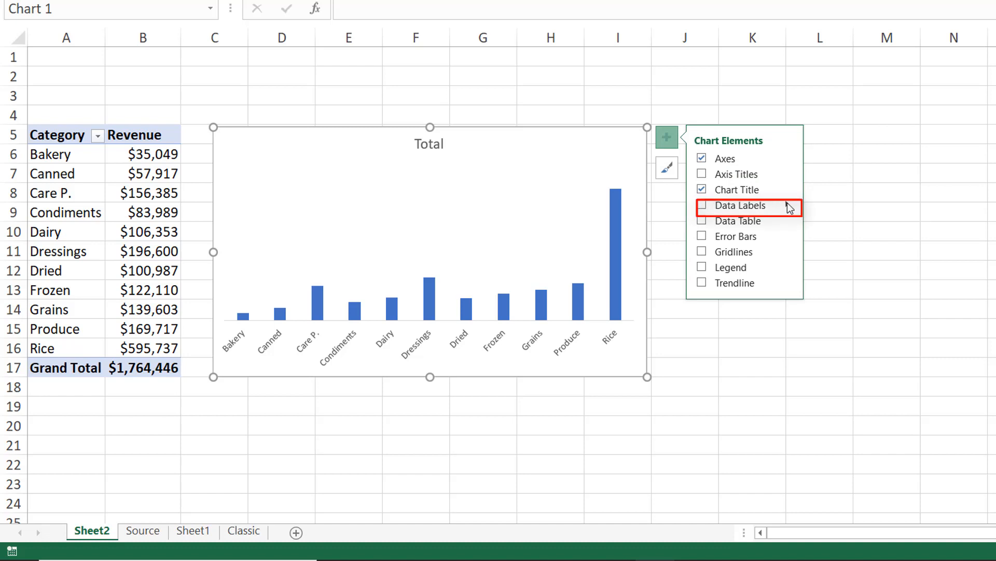
pyautogui.moveTo(788, 205)
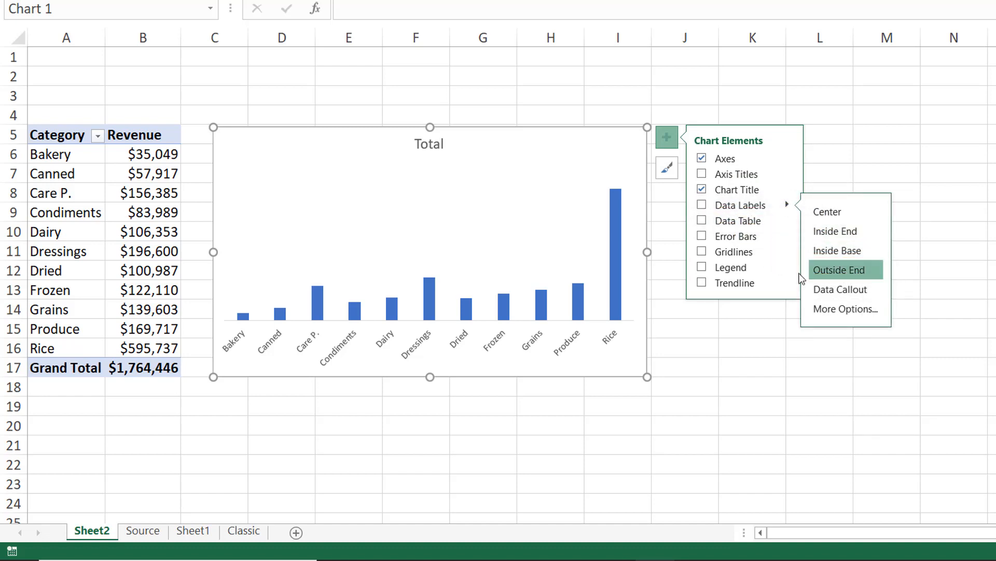
pyautogui.click(840, 270)
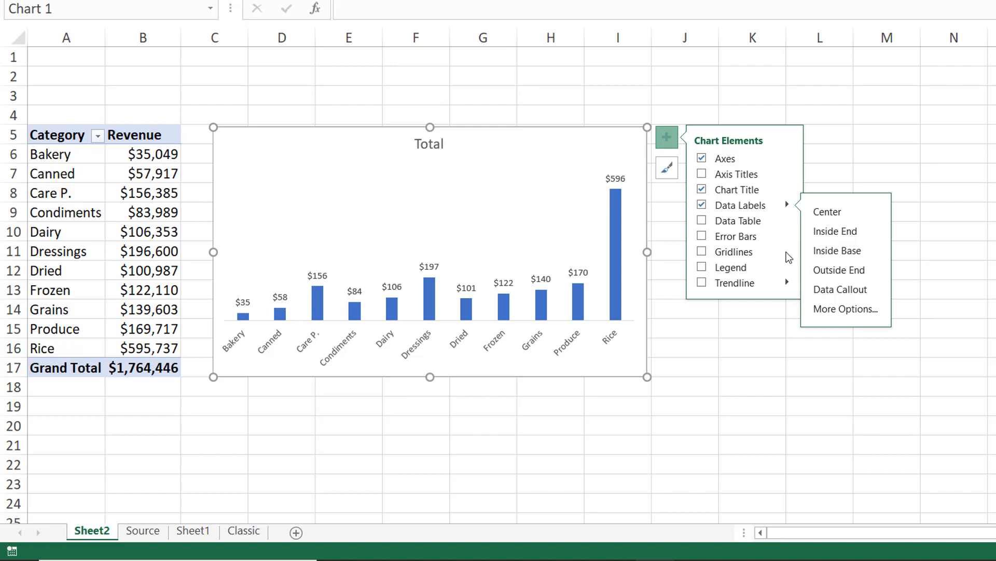
pyautogui.click(601, 289)
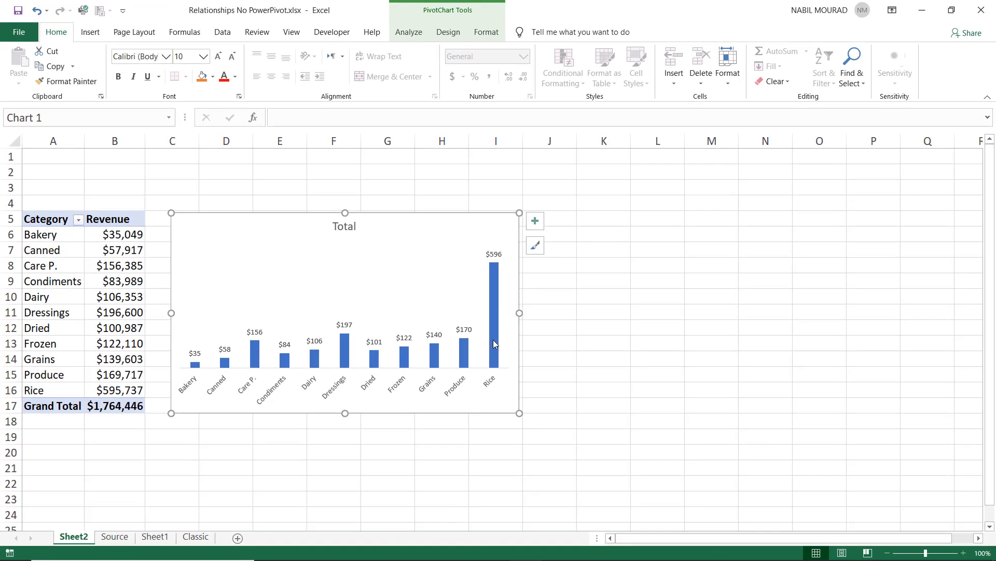
# - Widen the chart's columns by reducing the data series gap width to 93%
pyautogui.click(494, 344)
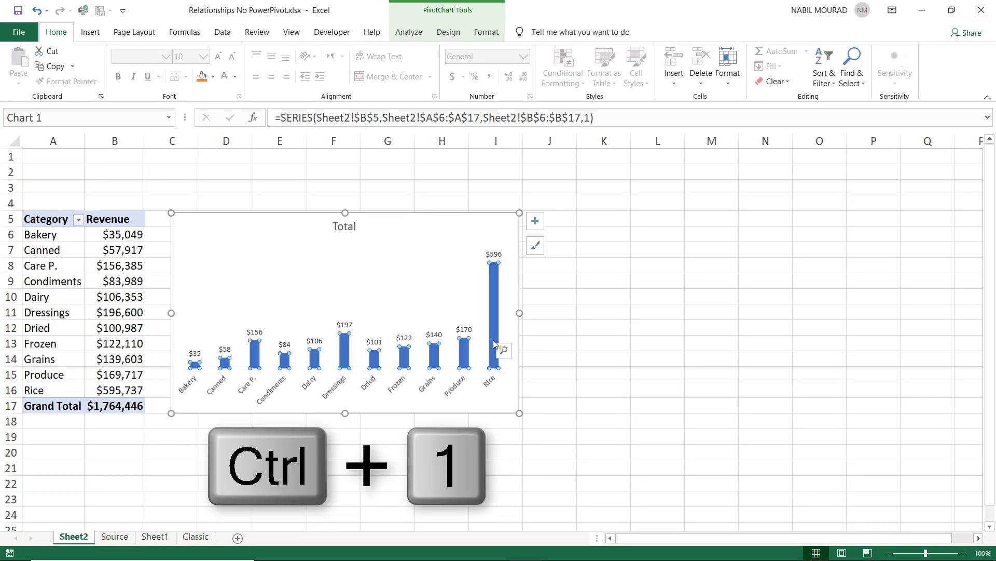
pyautogui.hotkey('ctrl', '1')
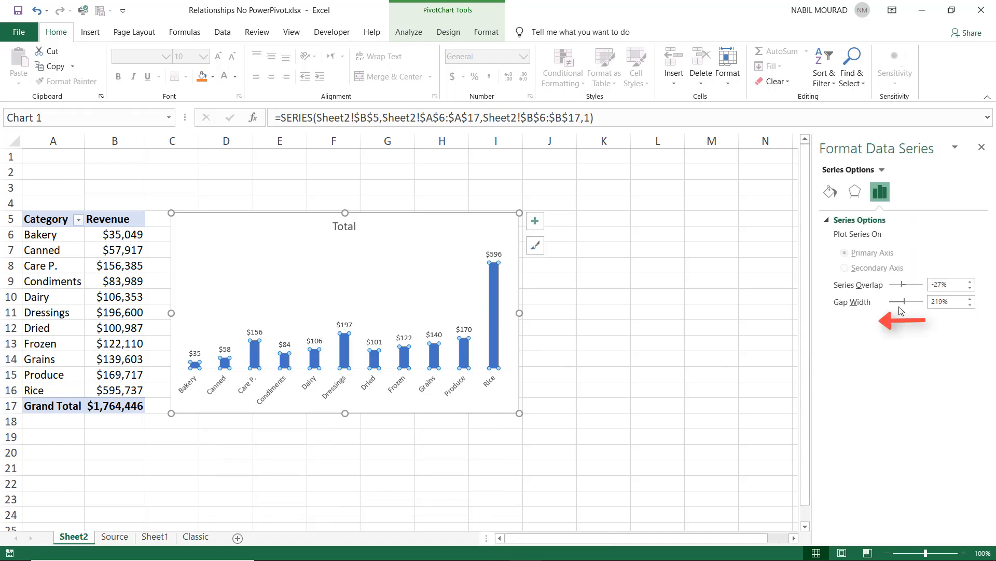
pyautogui.moveTo(905, 306); pyautogui.dragTo(896, 305)
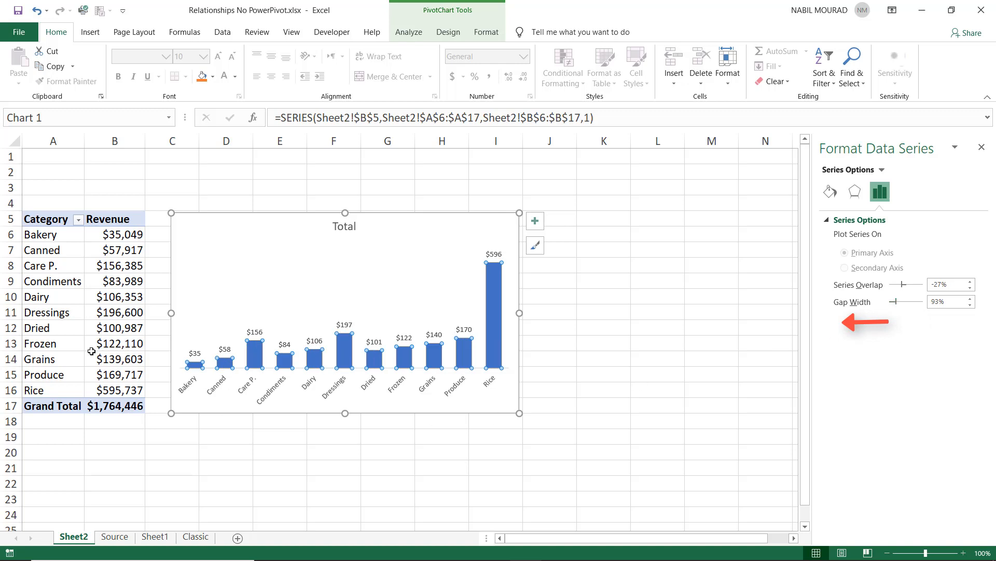
pyautogui.click(589, 384)
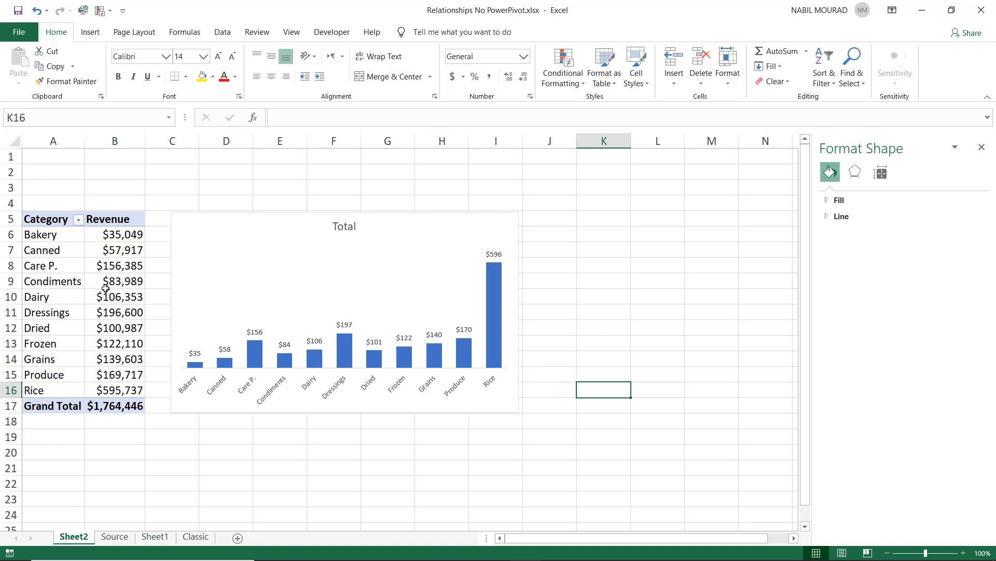
# - Insert a slicer for the PivotTable on the Province field of the ProvinceT table
pyautogui.click(50, 269)
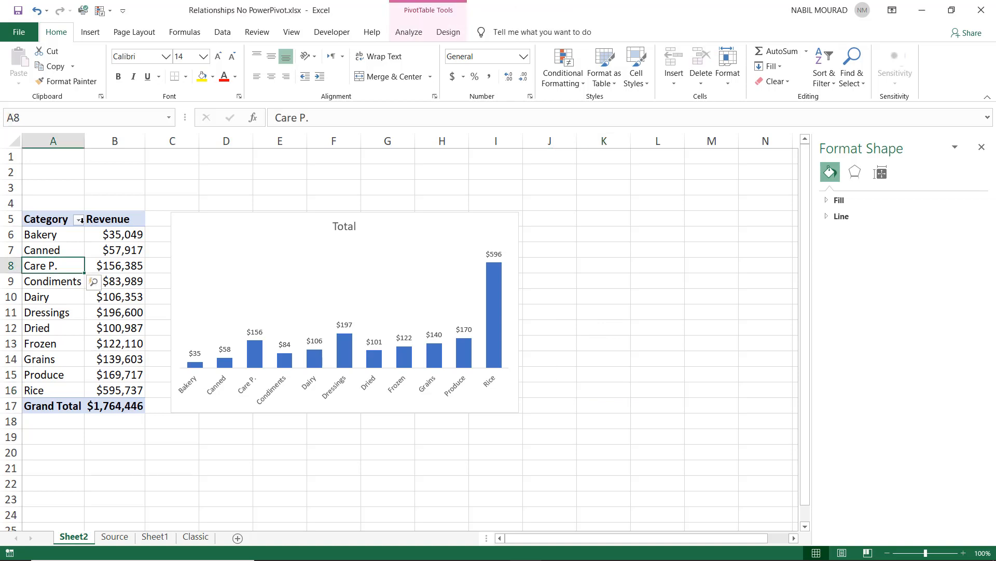
pyautogui.click(409, 33)
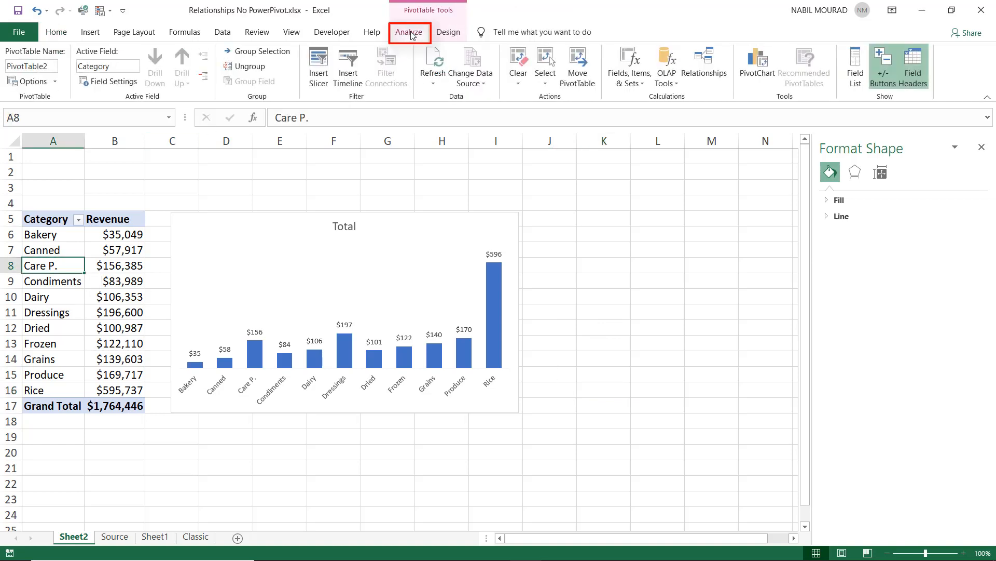
pyautogui.click(320, 78)
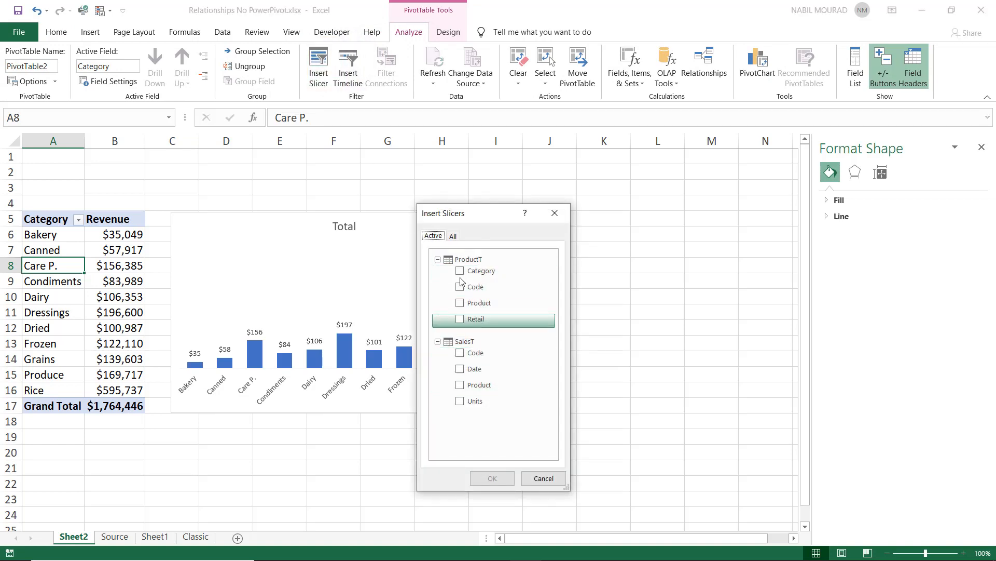
pyautogui.click(451, 236)
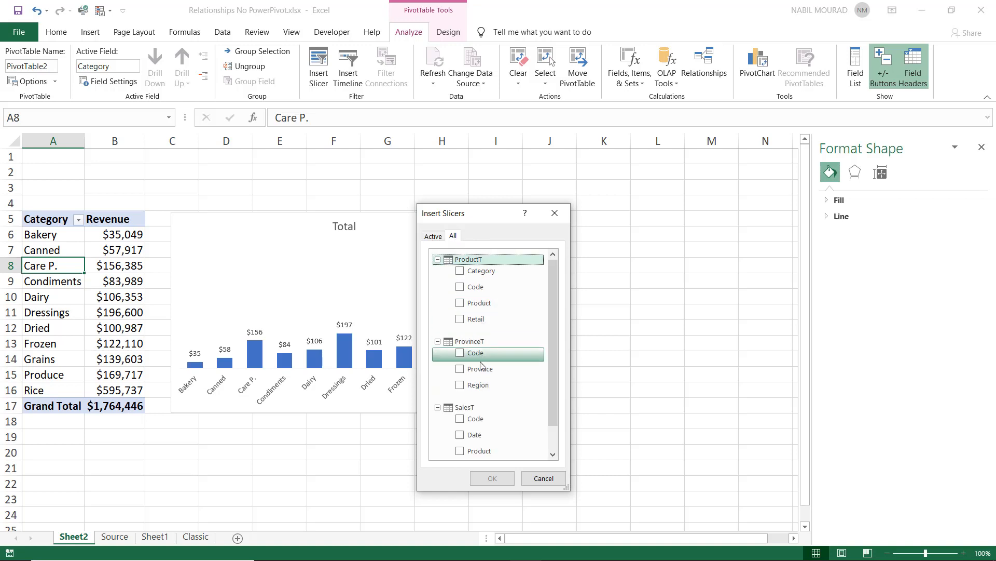
pyautogui.click(460, 369)
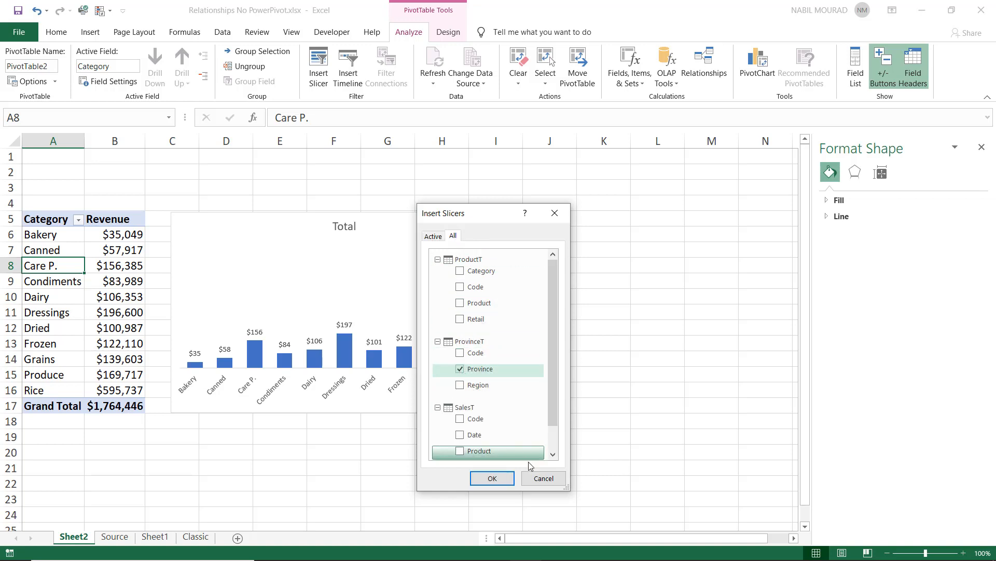
pyautogui.click(493, 478)
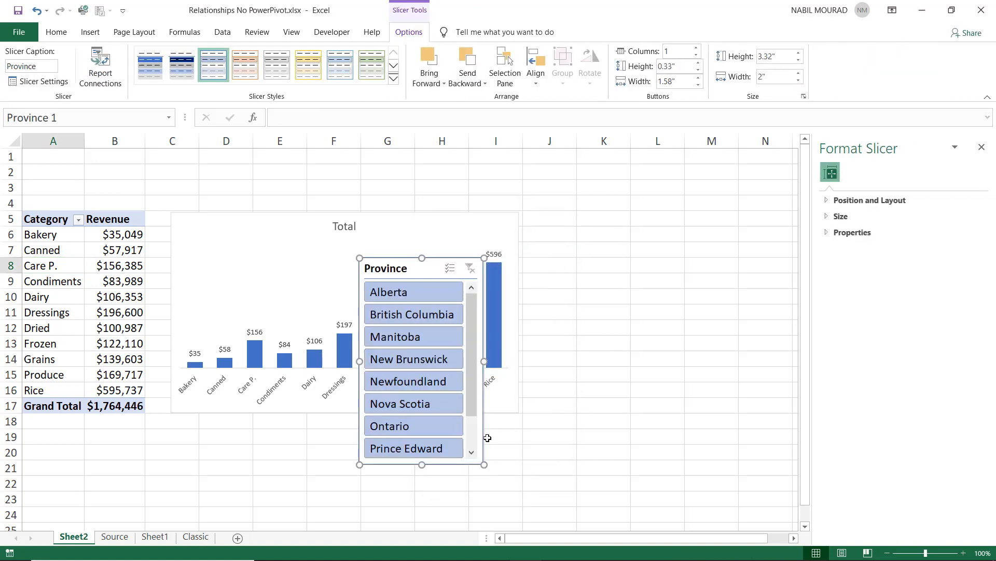
# - Fit the Province slicer above the PivotTable and chart at about 0.8" by 8.03", and arrange its buttons in 5 columns
pyautogui.moveTo(362, 259); pyautogui.dragTo(48, 153)
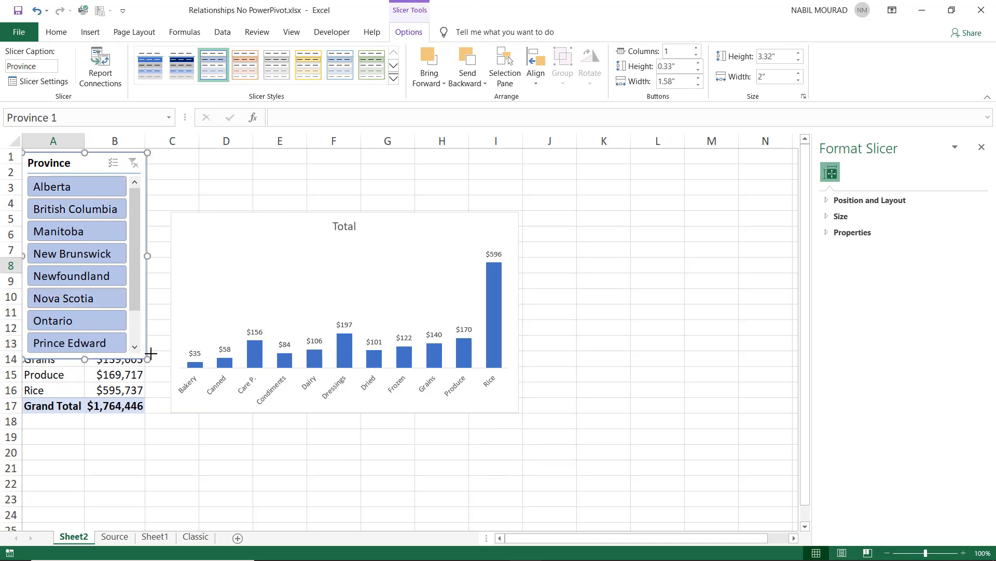
pyautogui.moveTo(149, 353); pyautogui.dragTo(523, 202)
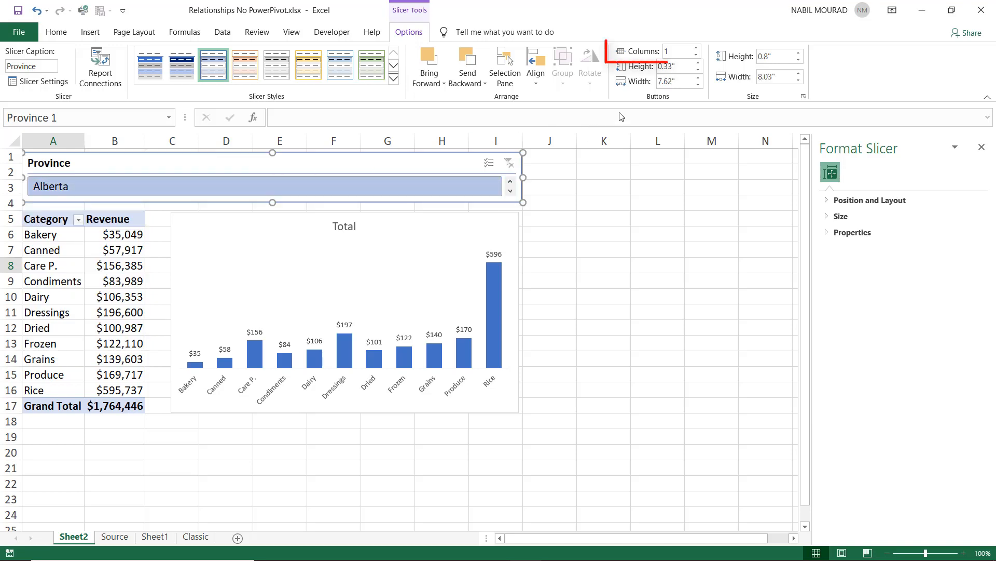
pyautogui.click(697, 48)
pyautogui.click(697, 47)
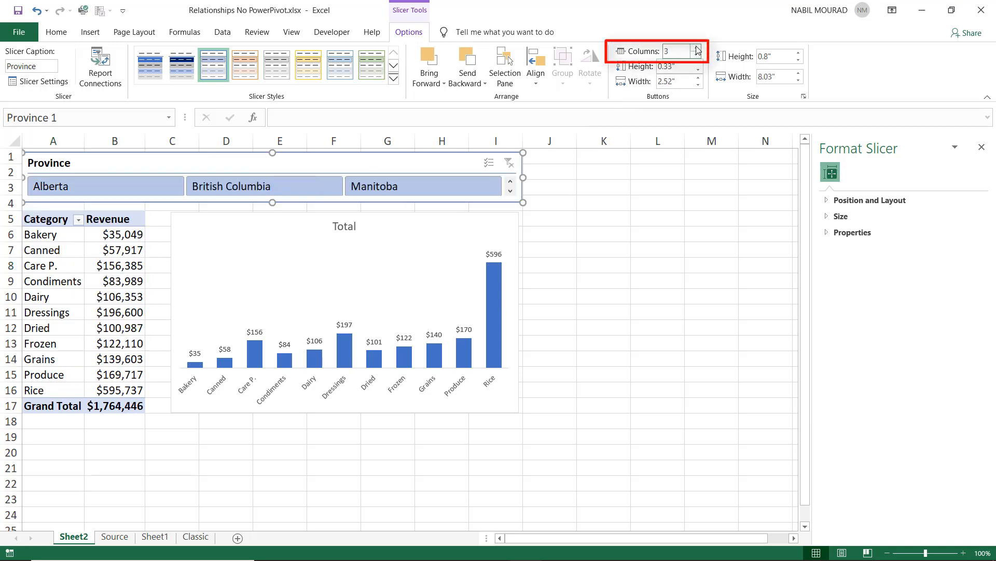
pyautogui.click(697, 48)
pyautogui.click(697, 48)
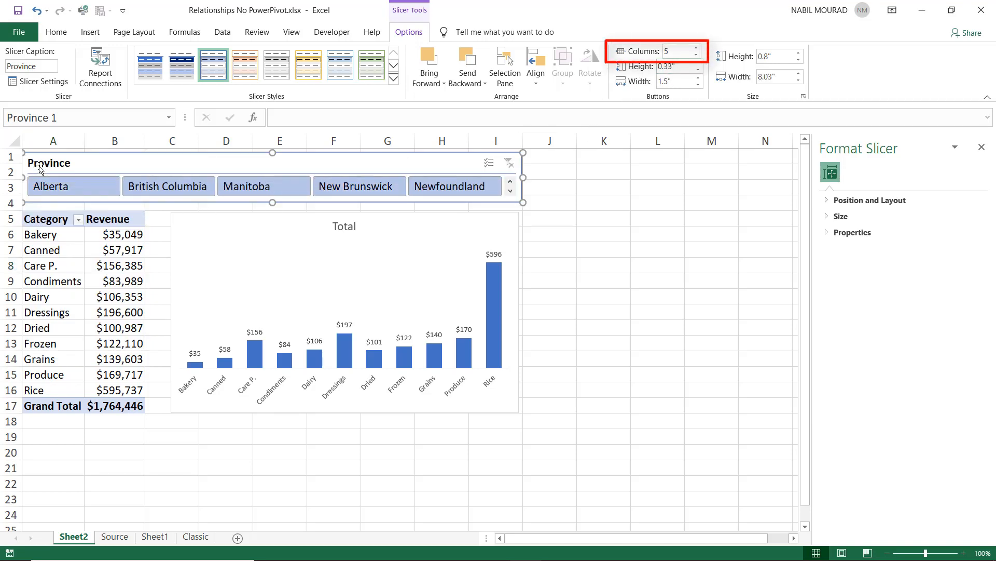
# - Turn off the header display in the Province slicer's settings
pyautogui.rightClick(169, 162)
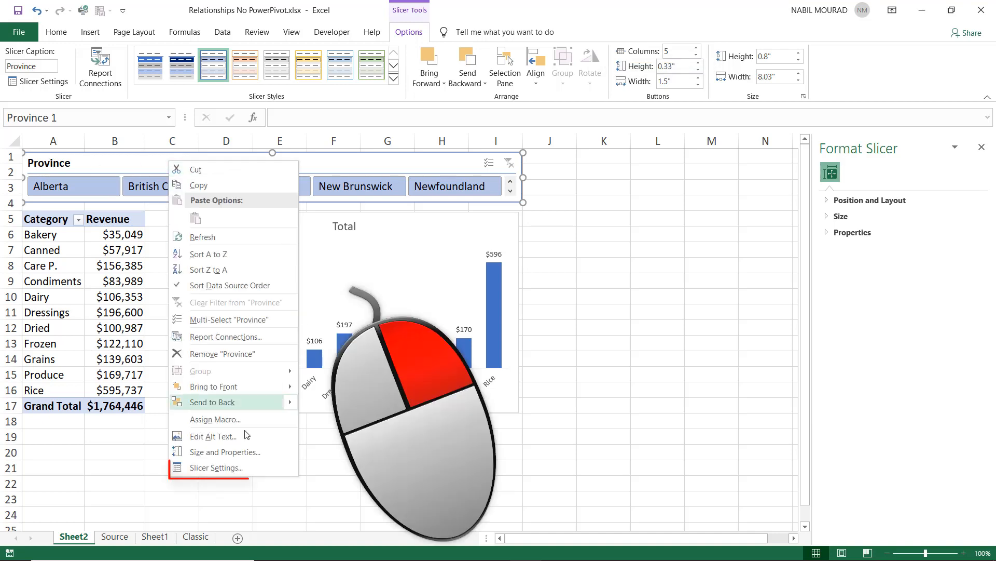
pyautogui.click(223, 467)
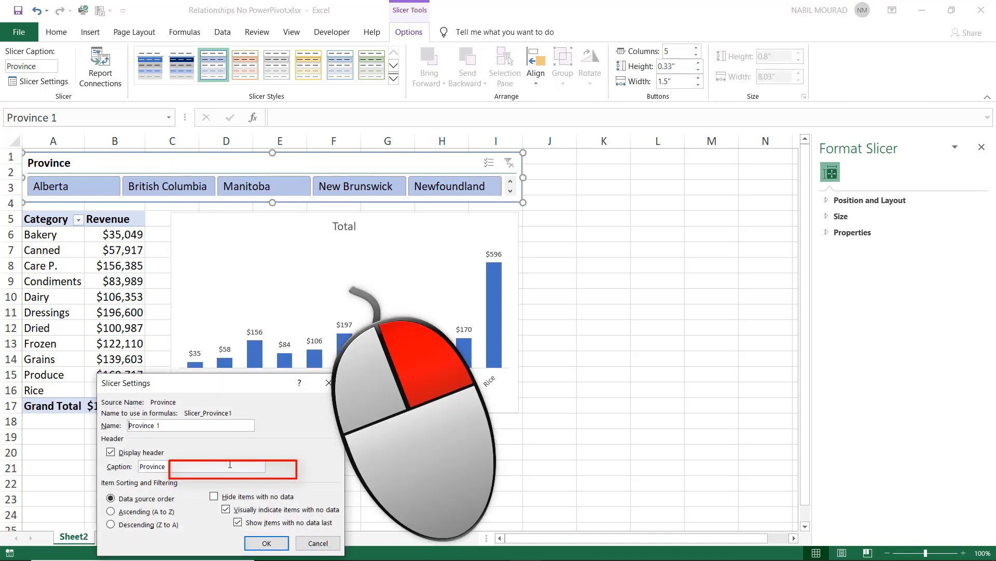
pyautogui.moveTo(225, 385); pyautogui.dragTo(261, 251)
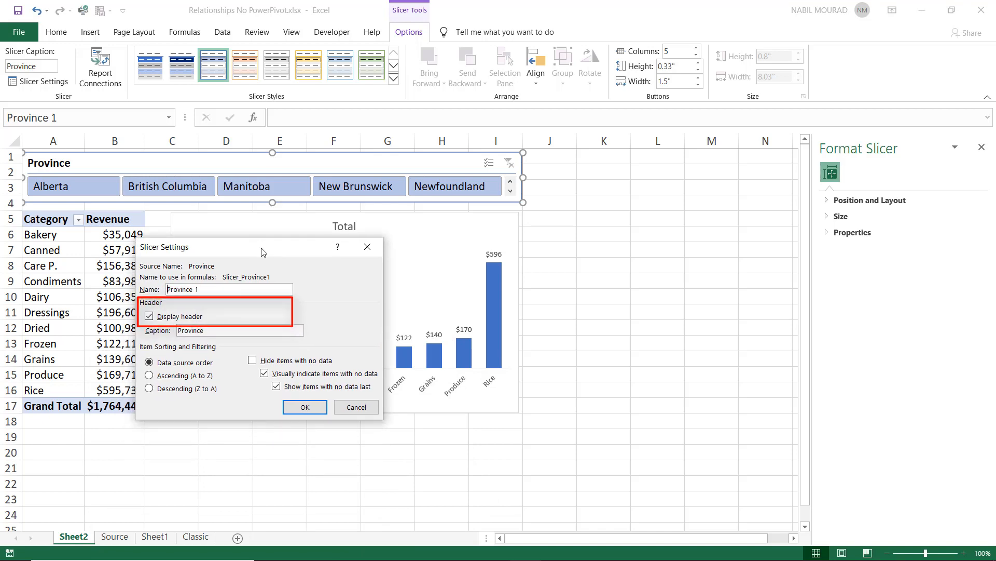
pyautogui.click(148, 317)
pyautogui.click(306, 407)
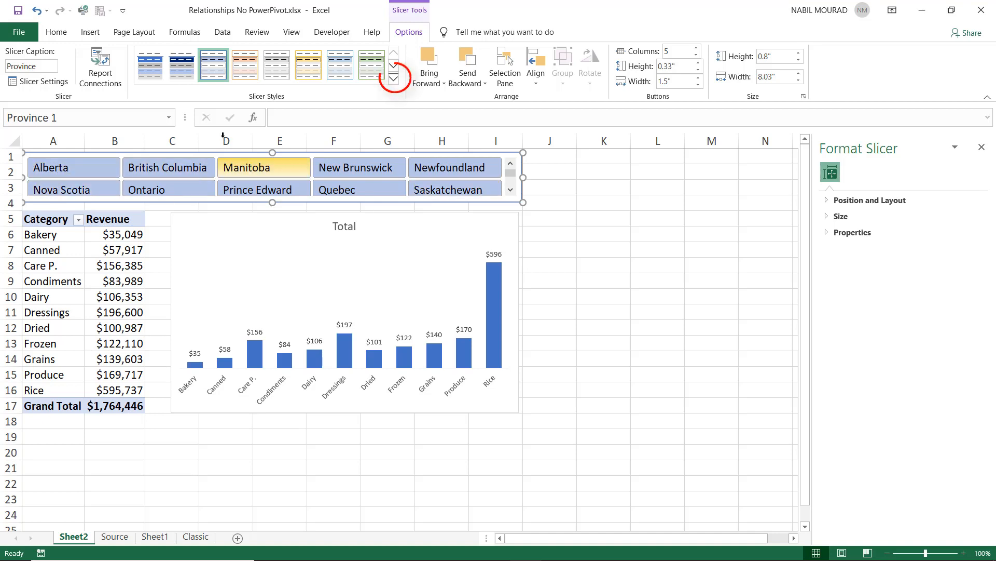
# - Apply the blue Dark 1 slicer style and increase the slicer's height to about 0.86" to fit two full button rows
pyautogui.click(394, 82)
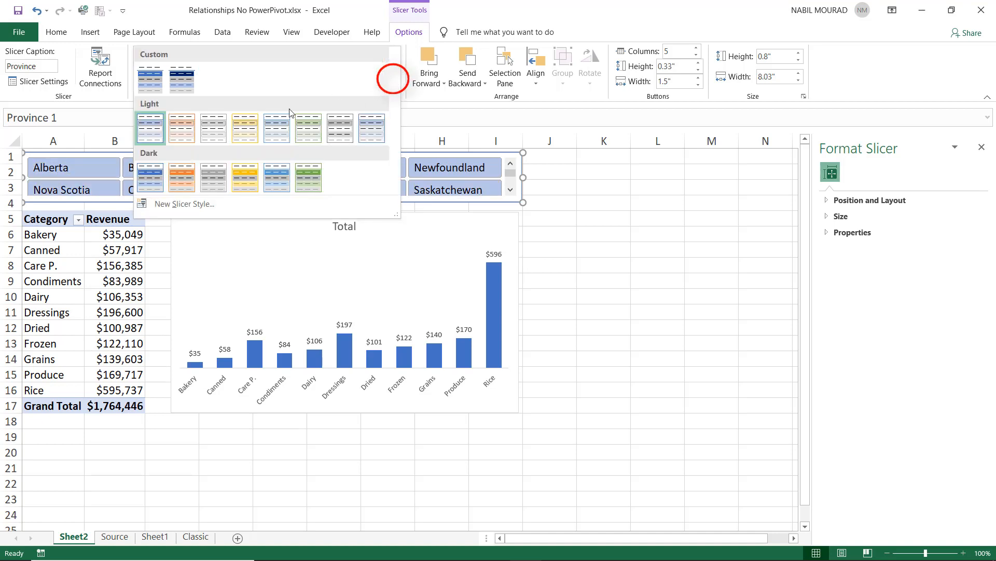
pyautogui.click(151, 178)
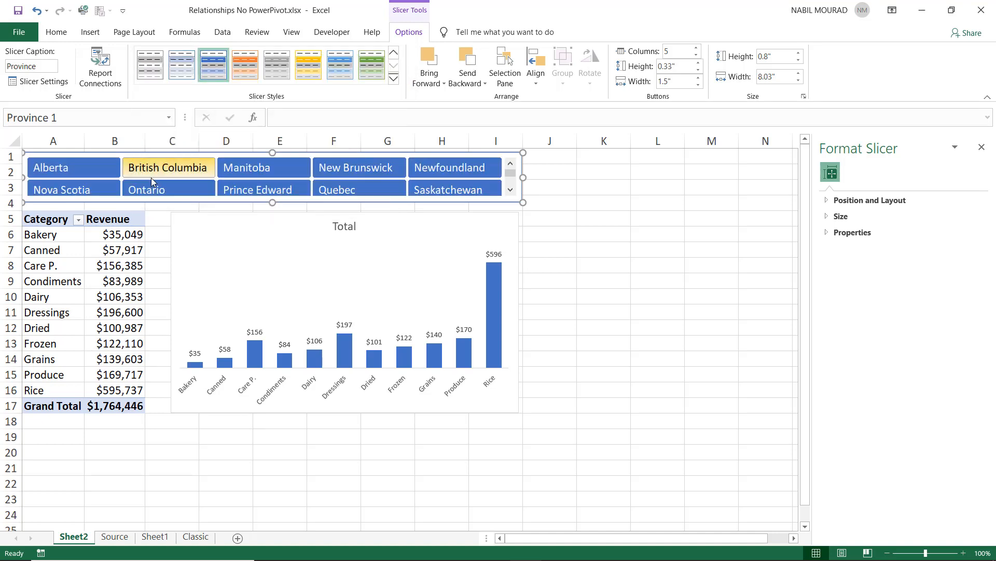
pyautogui.moveTo(272, 202); pyautogui.dragTo(273, 205)
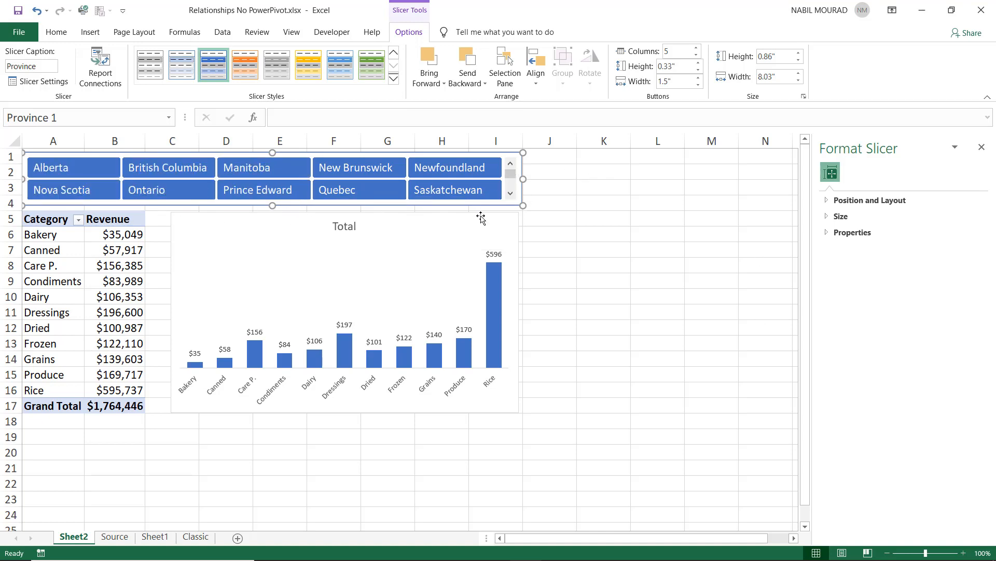
# - Duplicate the blue Dark 1 slicer style, name the copy with the author's full name, and remove the Whole Slicer element's borders
pyautogui.rightClick(210, 64)
pyautogui.click(250, 84)
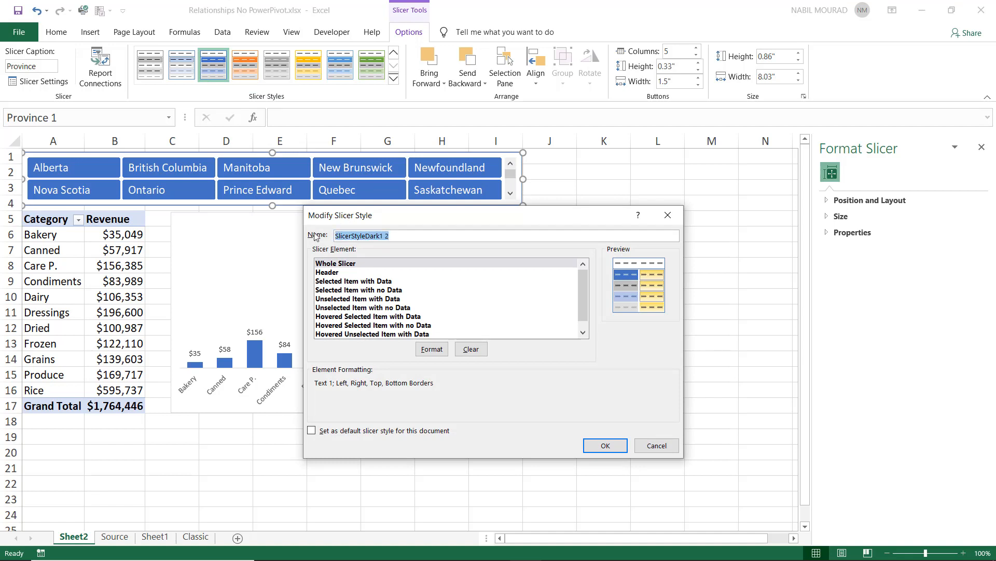
pyautogui.write('Nabil Mourad')
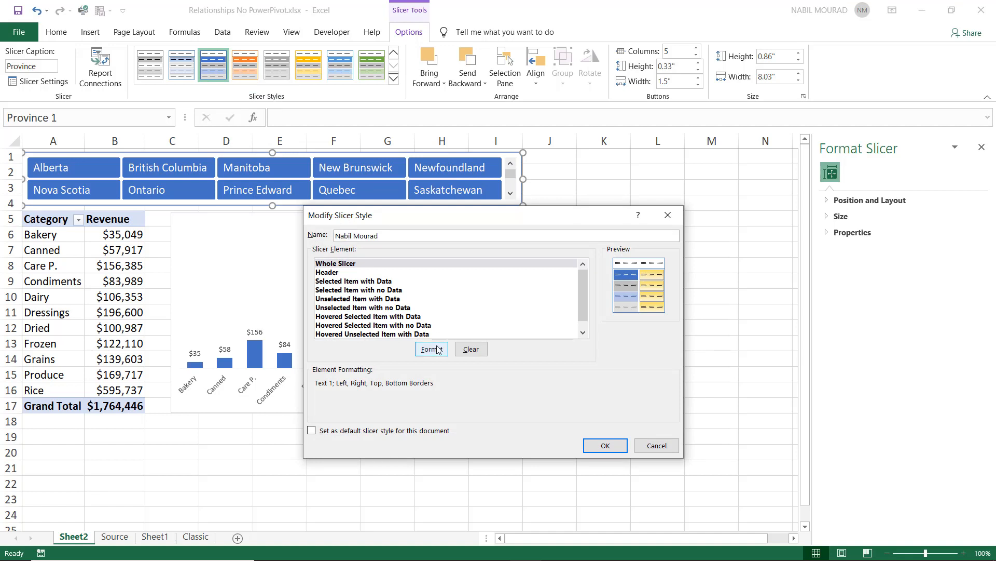
pyautogui.click(432, 349)
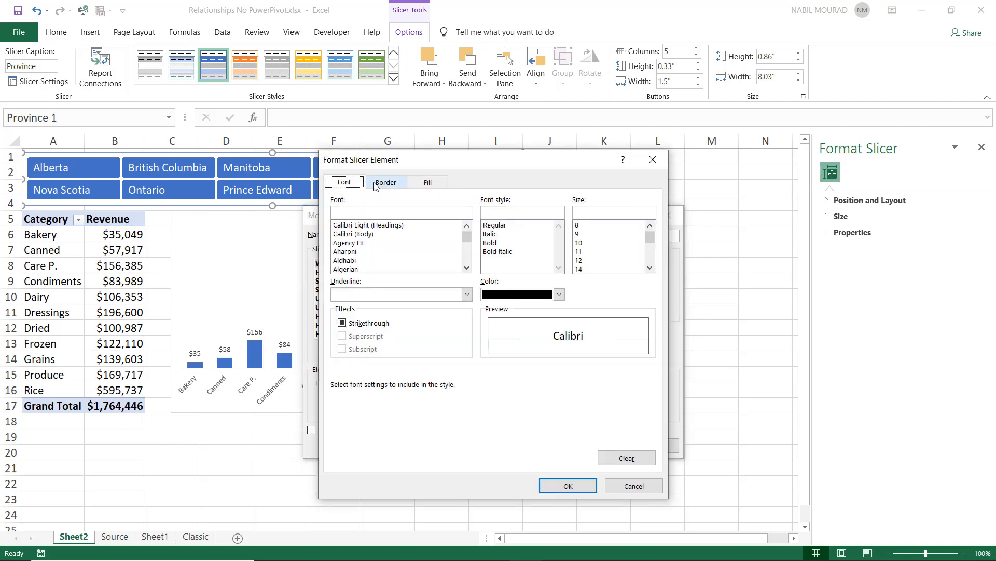
pyautogui.click(381, 185)
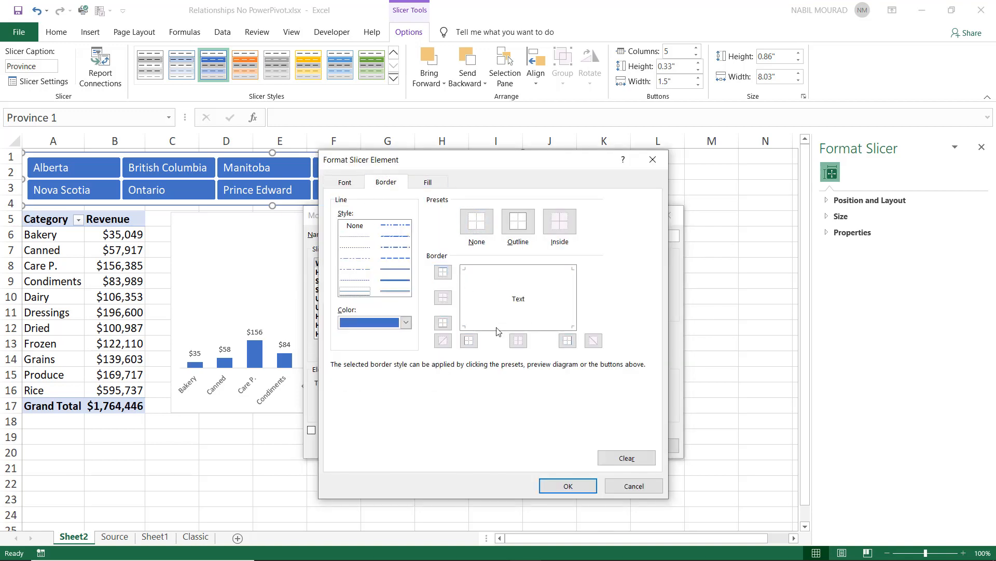
pyautogui.click(569, 484)
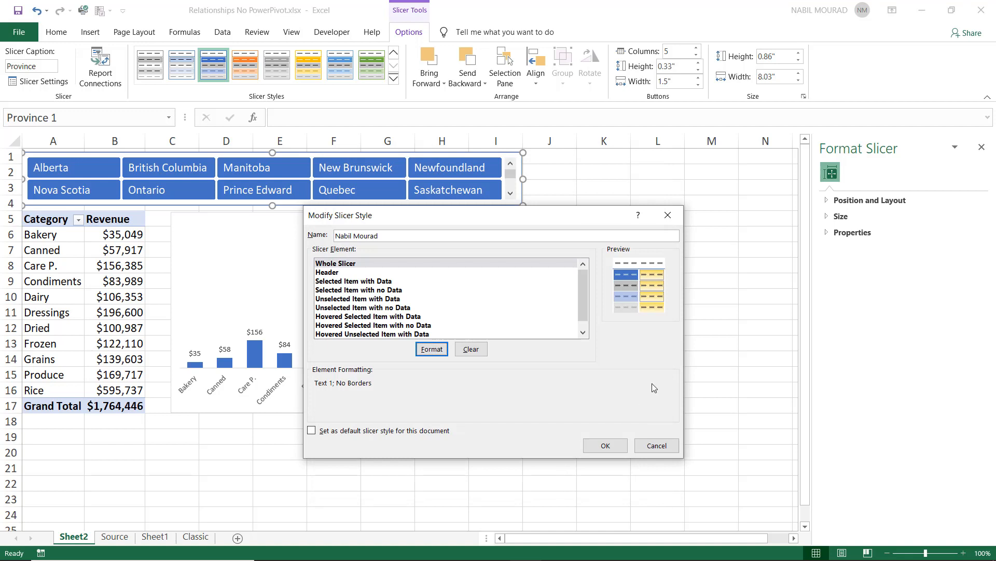
pyautogui.click(597, 445)
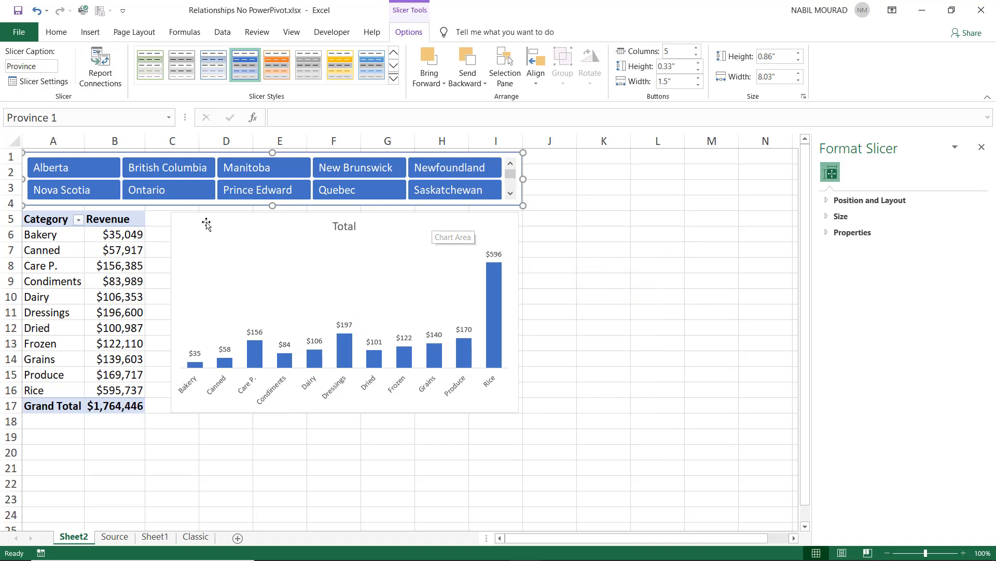
# - Apply the new borderless custom style to the Province slicer
pyautogui.click(394, 80)
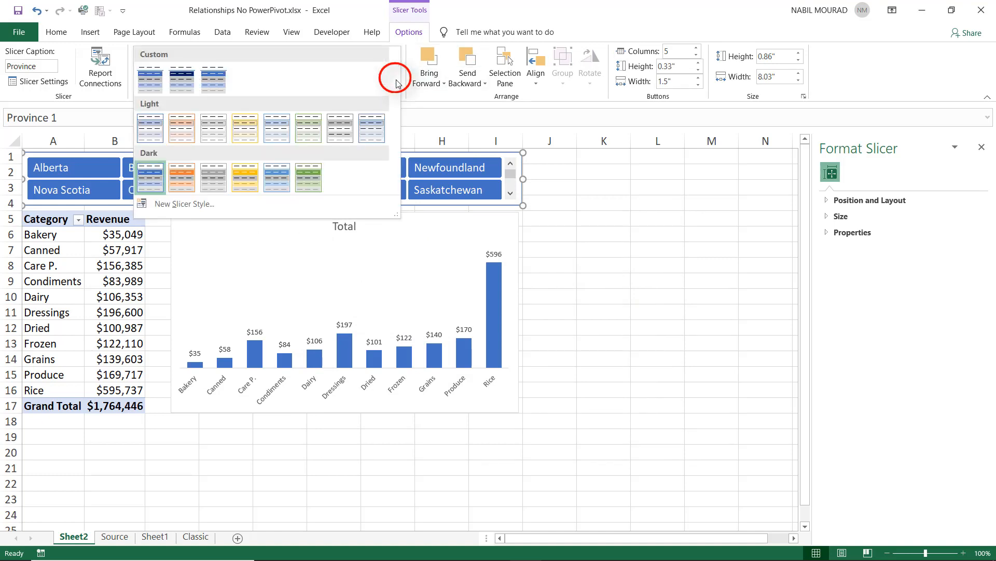
pyautogui.click(218, 78)
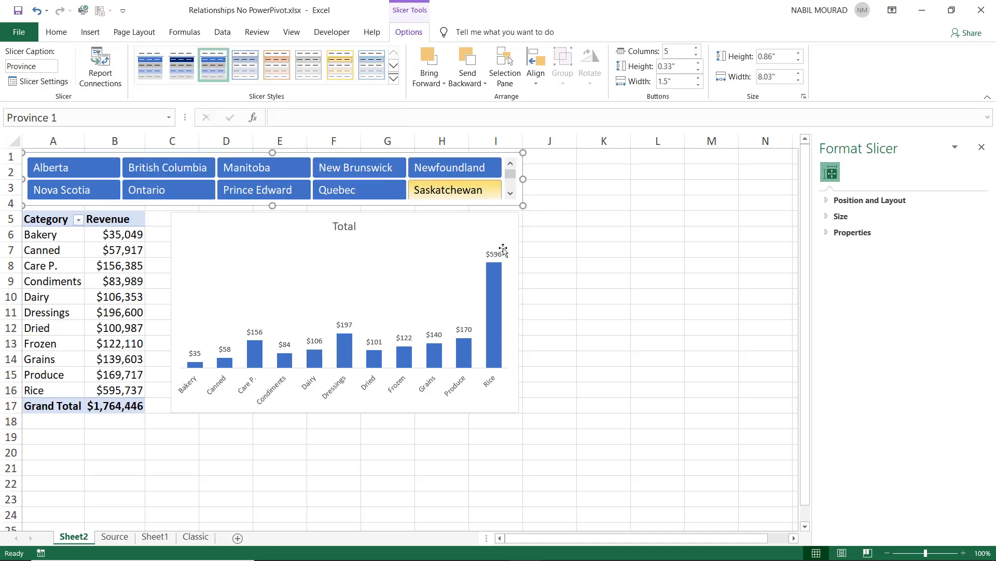
pyautogui.click(596, 266)
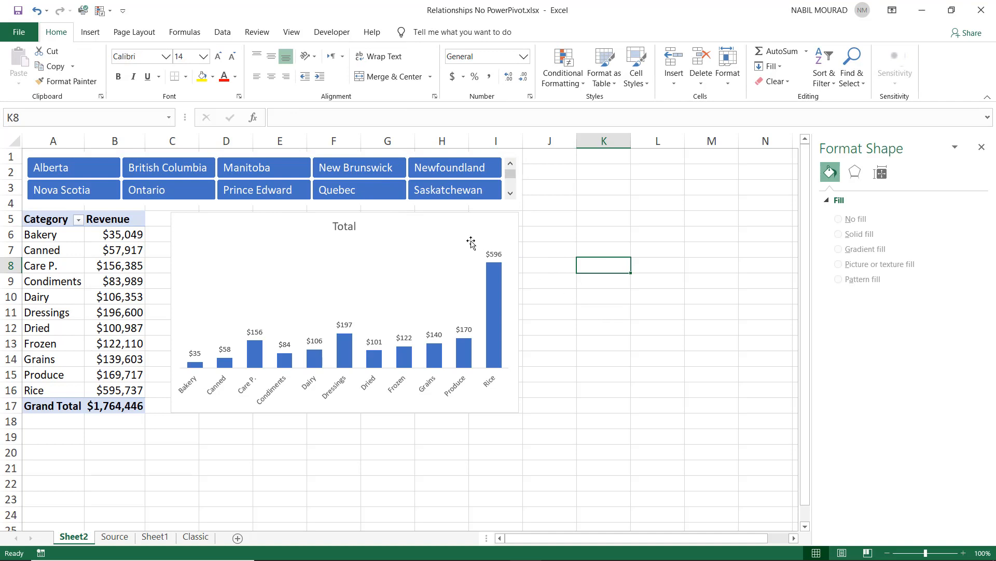
# - Increase the Province slicer's height to about 0.87" so all ten province buttons fit without a scroll bar
pyautogui.click(511, 158)
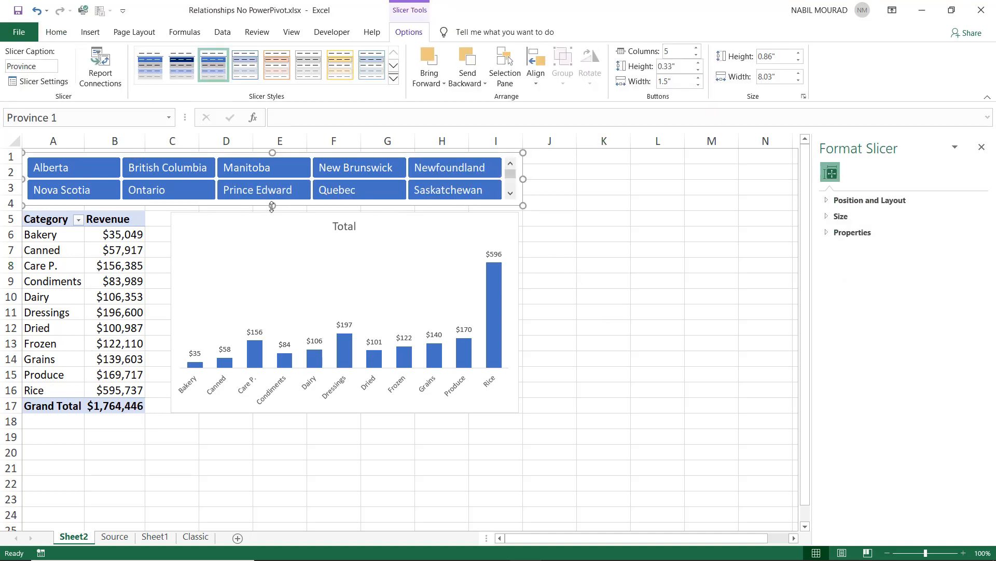
pyautogui.moveTo(272, 205); pyautogui.dragTo(272, 206)
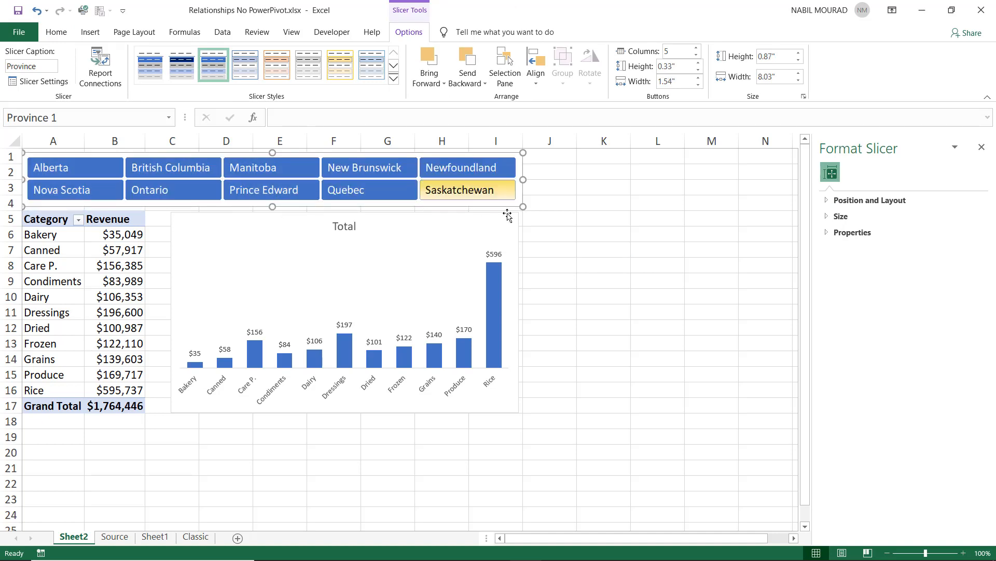
pyautogui.press('Escape')
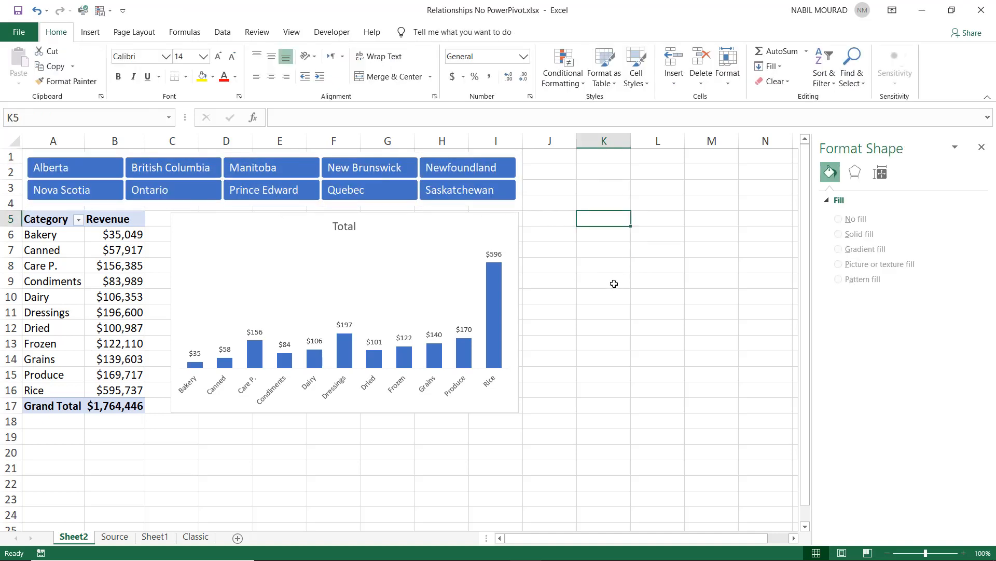
# - Try the slicer with Alberta, switch to Ontario, and filter the report to Alberta, British Columbia and Manitoba together
pyautogui.click(78, 165)
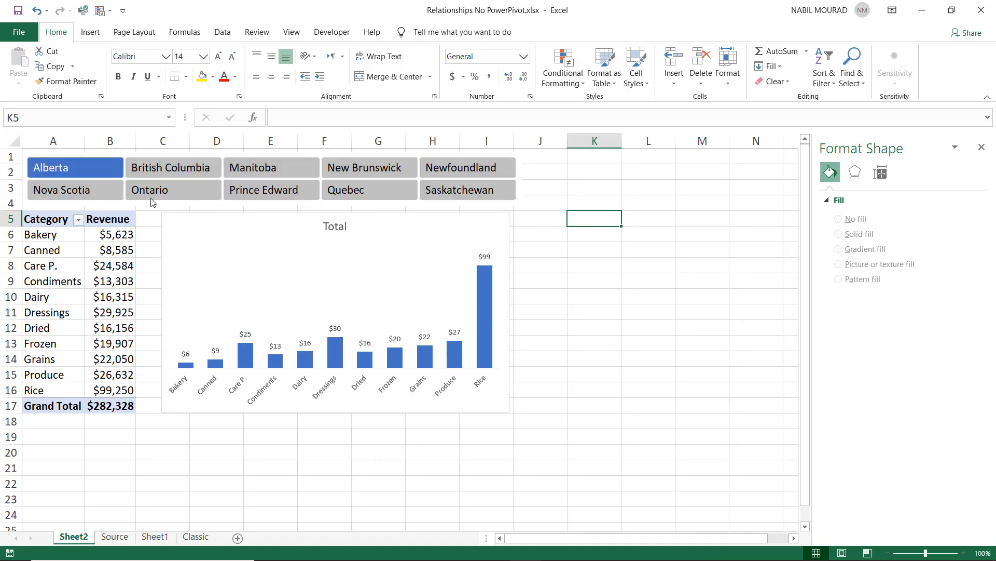
pyautogui.click(167, 196)
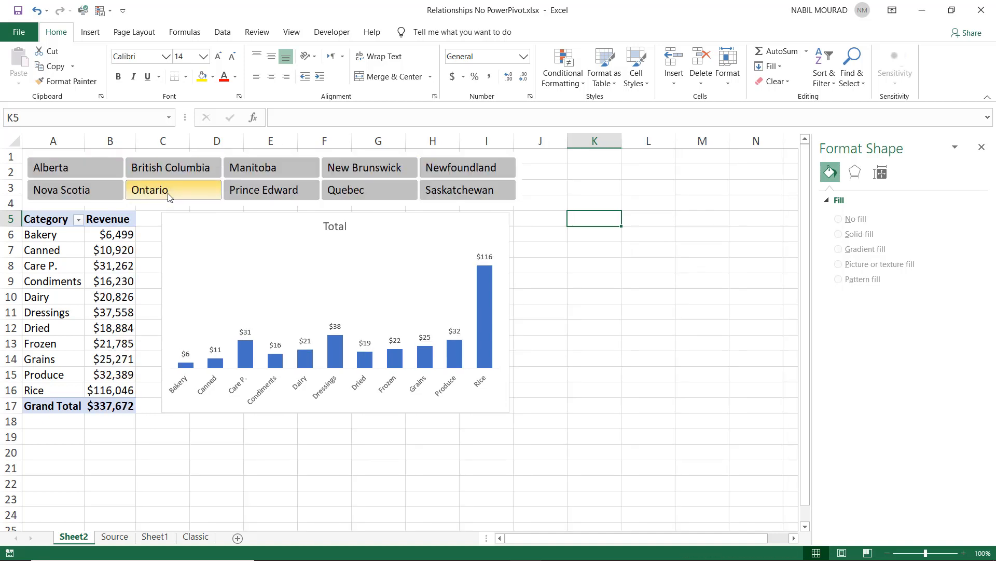
pyautogui.moveTo(102, 166); pyautogui.dragTo(287, 167)
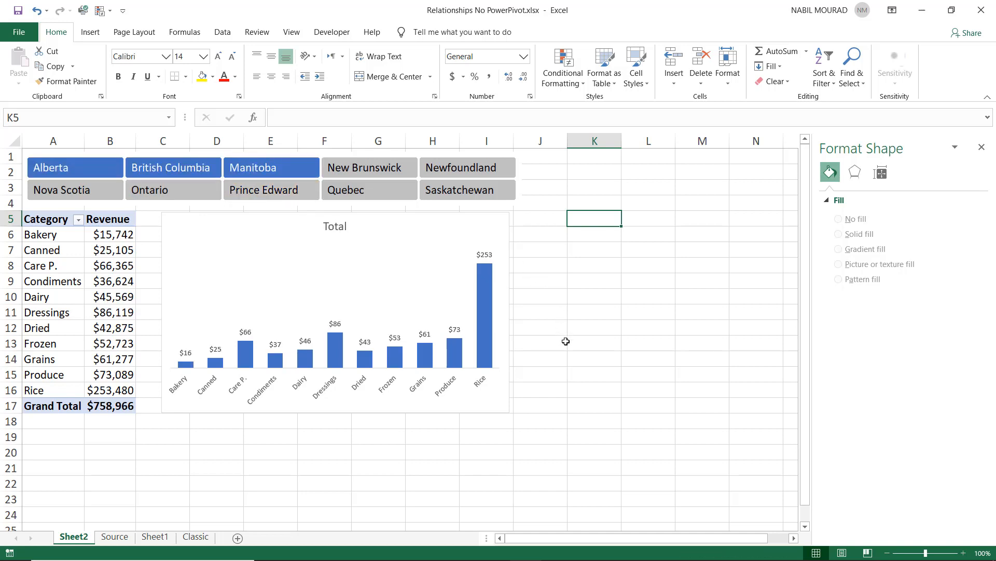
# - Close the formatting pane and hide the worksheet's gridlines
pyautogui.click(989, 150)
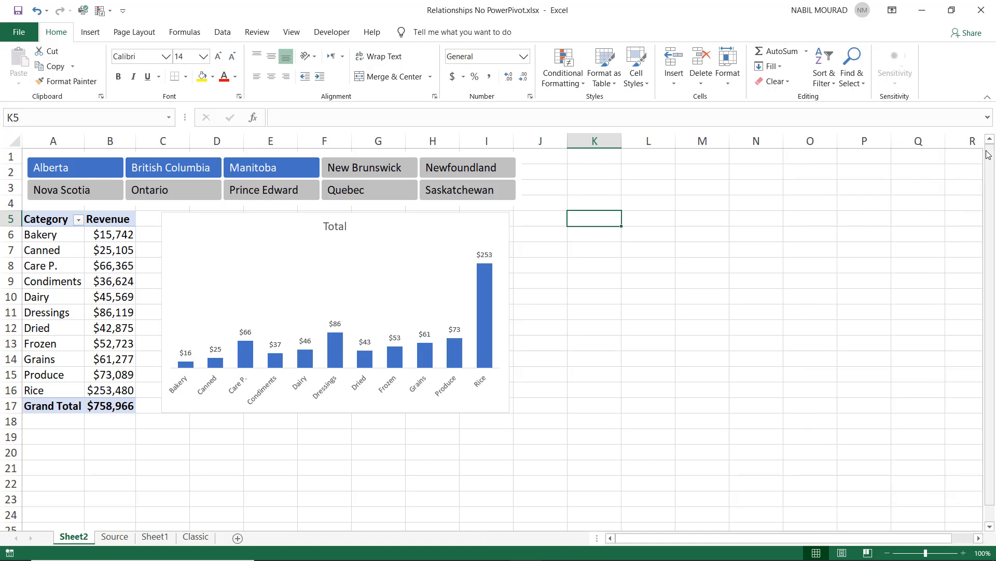
pyautogui.click(291, 32)
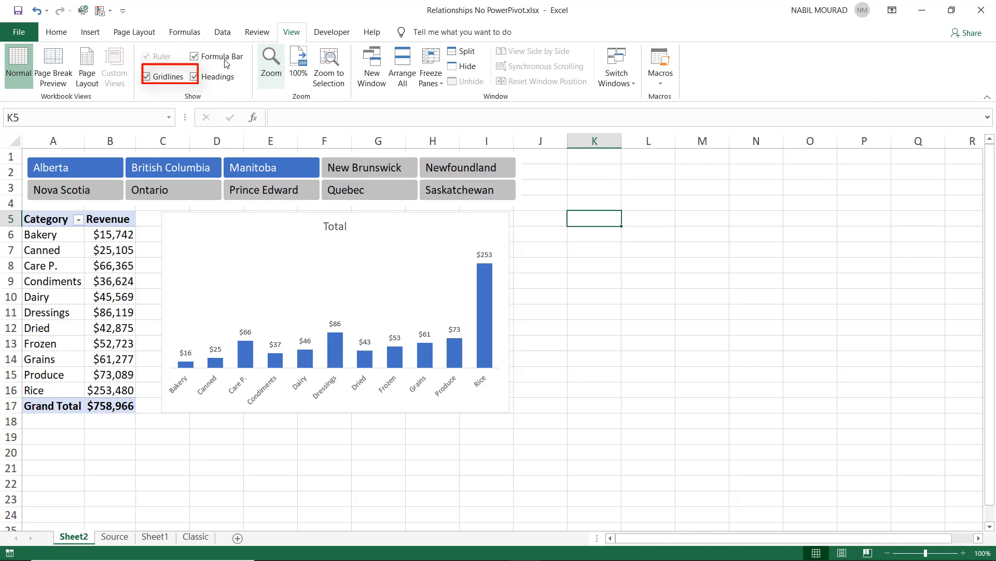
pyautogui.click(146, 78)
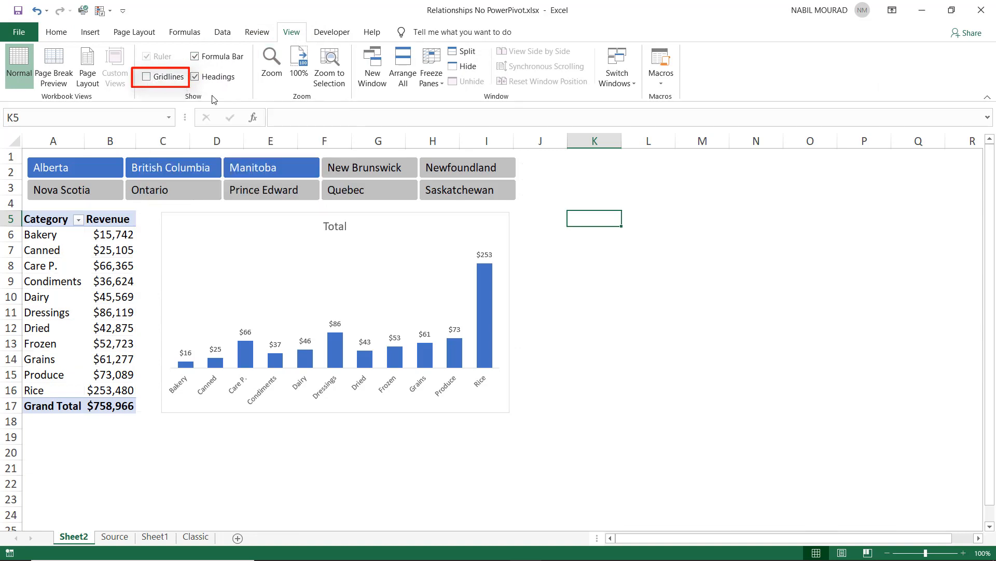
pyautogui.click(945, 519)
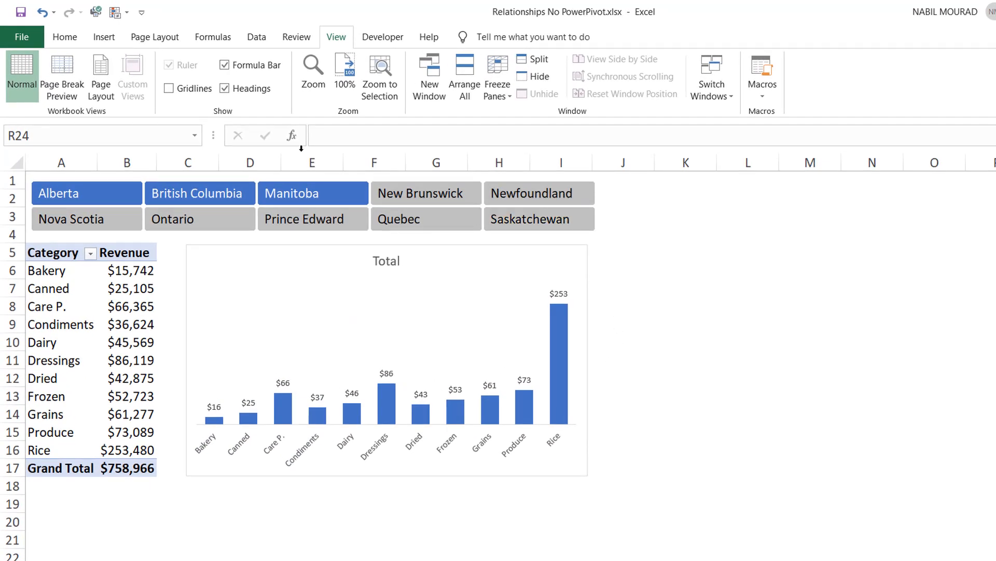
# - Open the Data Model in the Power Pivot window and widen the Product and Code columns of the SalesT table
pyautogui.click(255, 39)
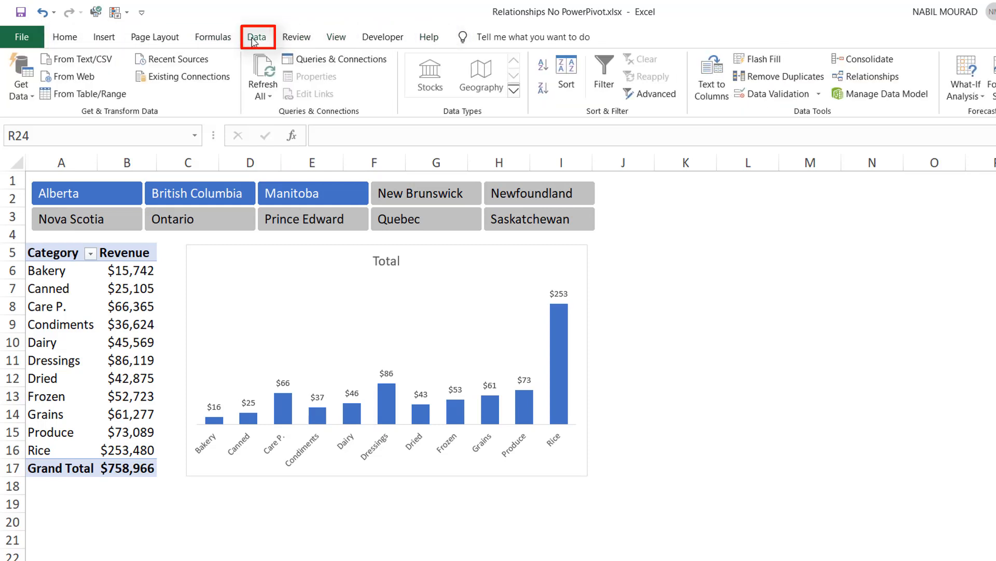
pyautogui.click(885, 95)
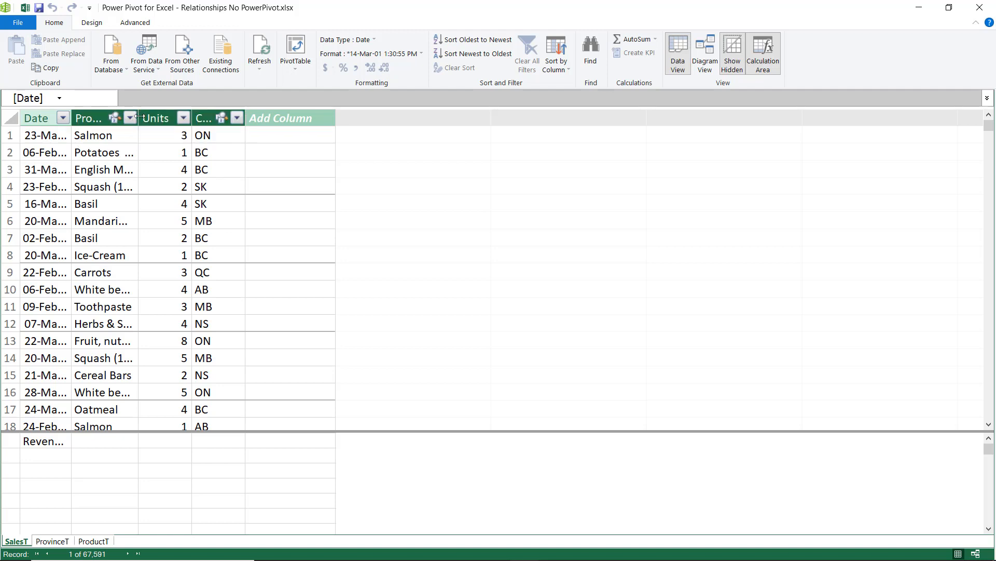
pyautogui.moveTo(138, 120); pyautogui.dragTo(153, 120)
pyautogui.moveTo(261, 122); pyautogui.dragTo(285, 122)
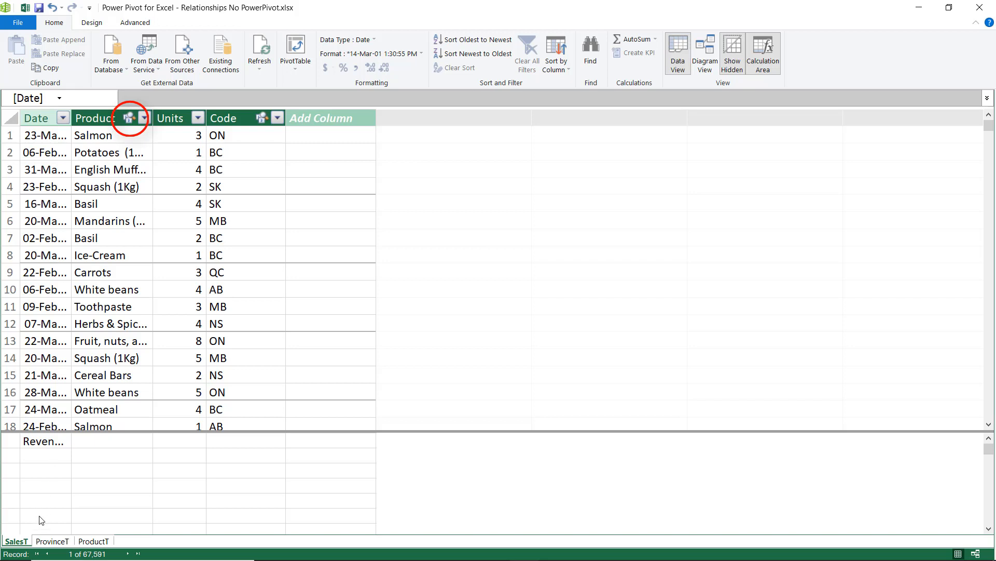
# - Widen the Code column of the ProvinceT table and the Product column of the ProductT table to expose their relationship markers
pyautogui.click(52, 541)
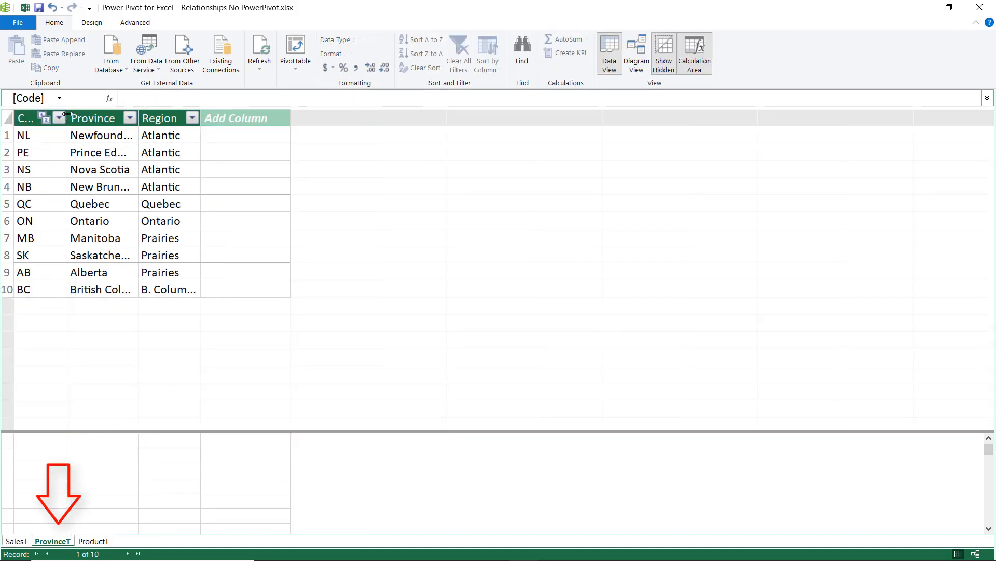
pyautogui.moveTo(67, 119); pyautogui.dragTo(97, 119)
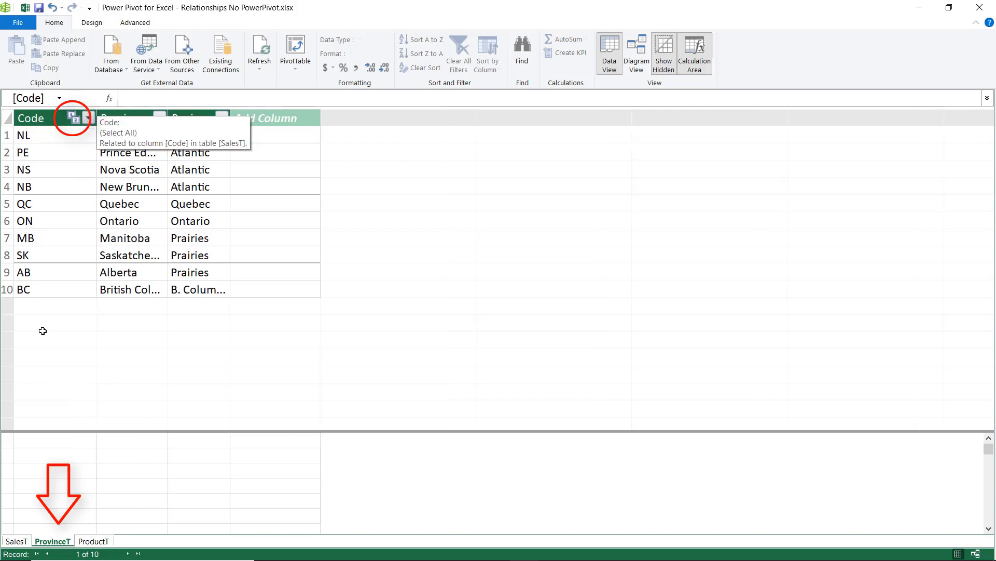
pyautogui.click(93, 541)
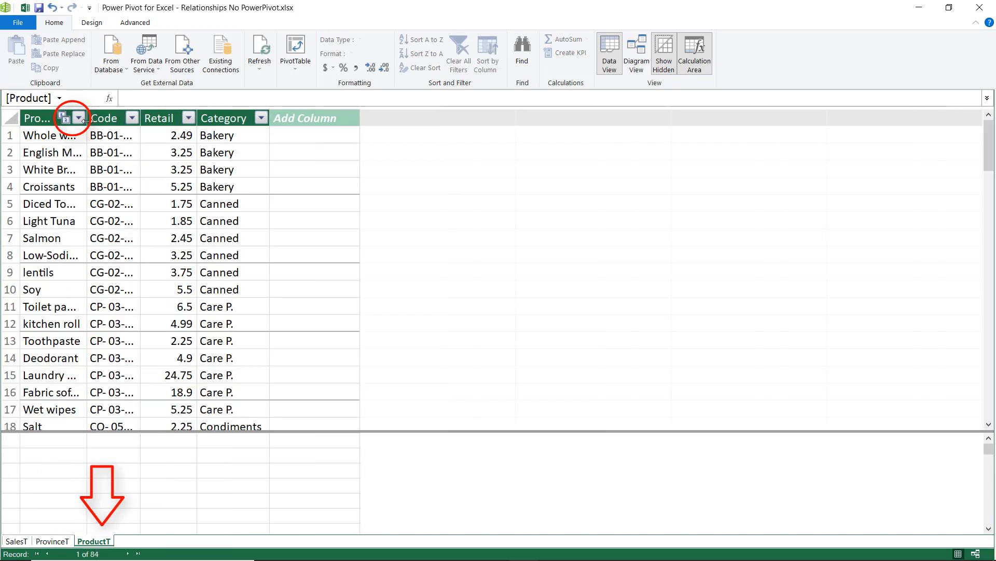
pyautogui.moveTo(86, 119); pyautogui.dragTo(99, 119)
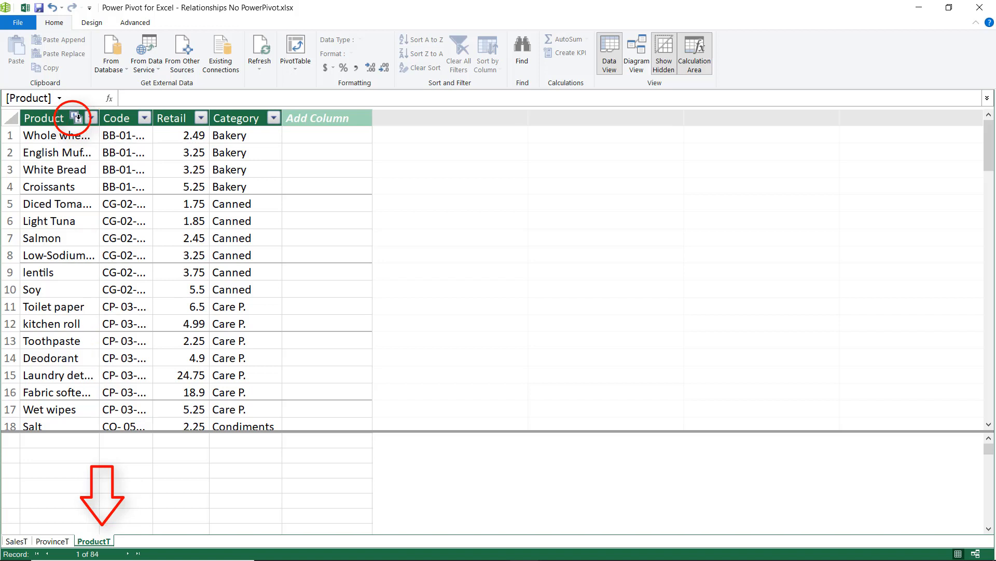
pyautogui.moveTo(78, 117)
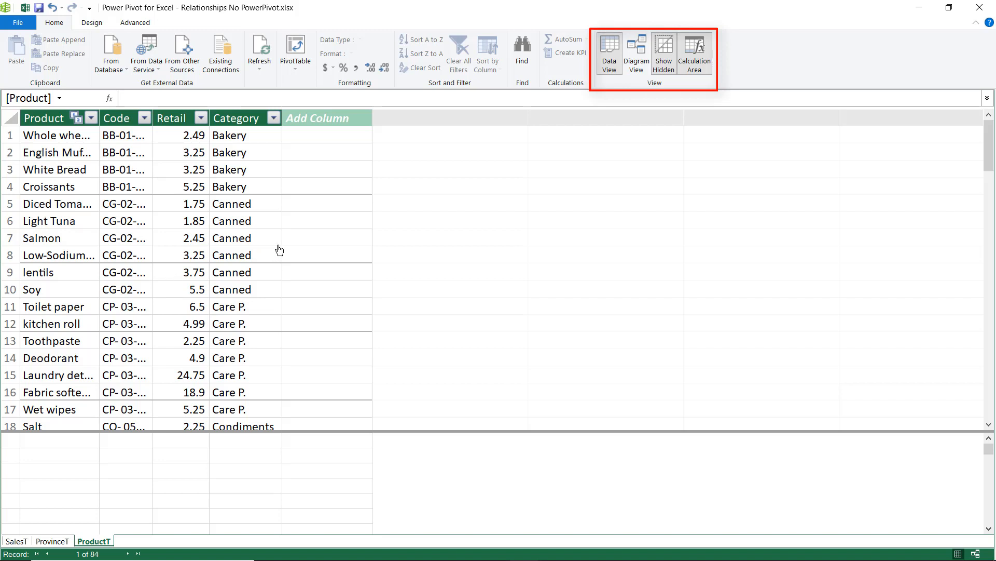
# - Switch to Diagram View, place SalesT between ProductT and ProvinceT, and enlarge the table boxes to show all their fields
pyautogui.click(639, 57)
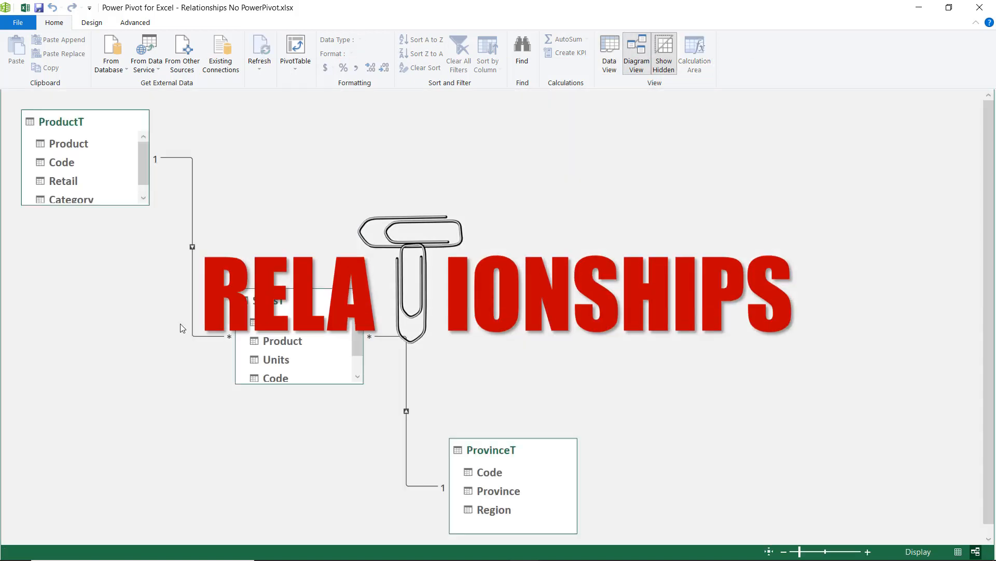
pyautogui.moveTo(297, 300); pyautogui.dragTo(293, 196)
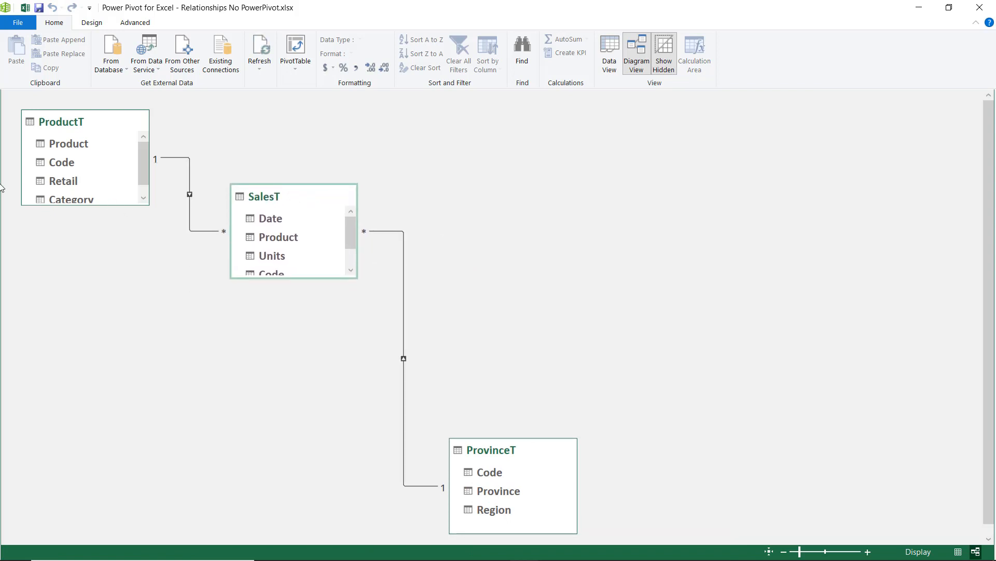
pyautogui.moveTo(95, 123); pyautogui.dragTo(97, 239)
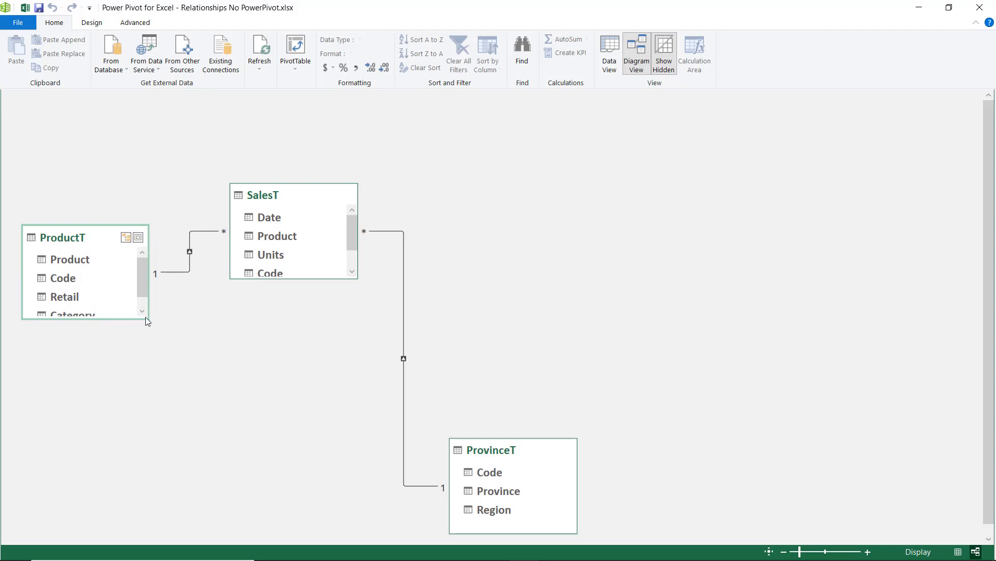
pyautogui.moveTo(146, 318); pyautogui.dragTo(150, 357)
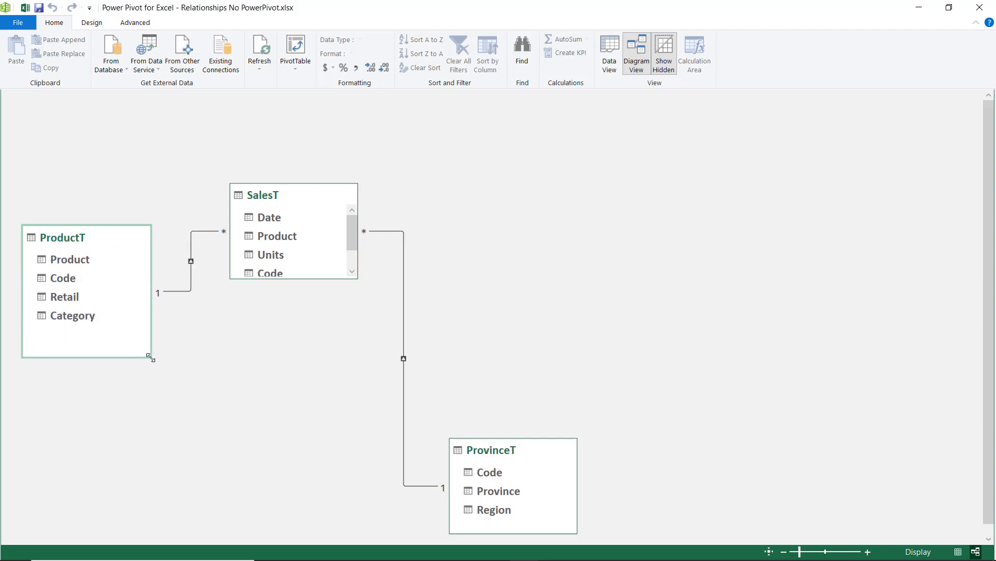
pyautogui.moveTo(530, 450); pyautogui.dragTo(528, 289)
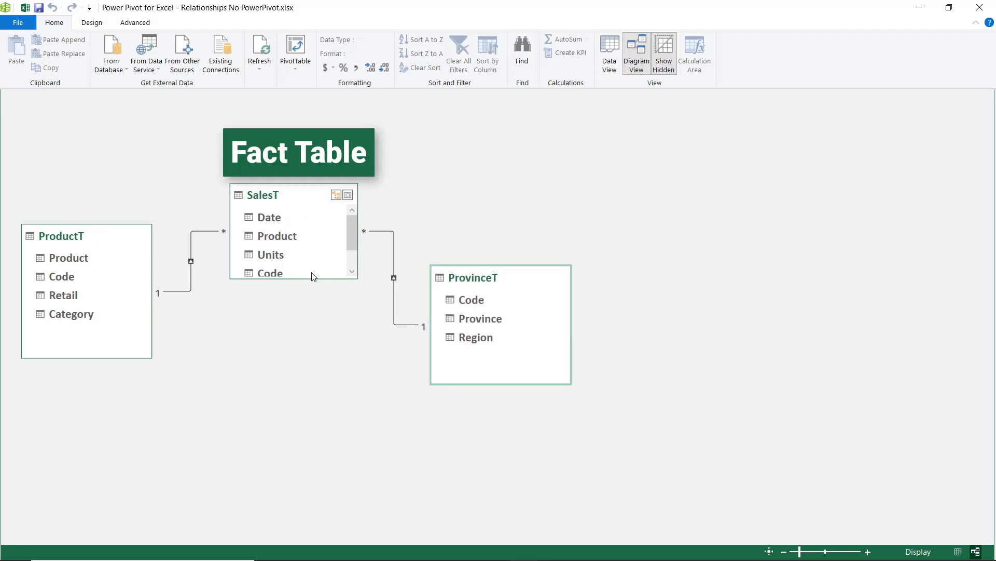
pyautogui.moveTo(312, 278); pyautogui.dragTo(303, 344)
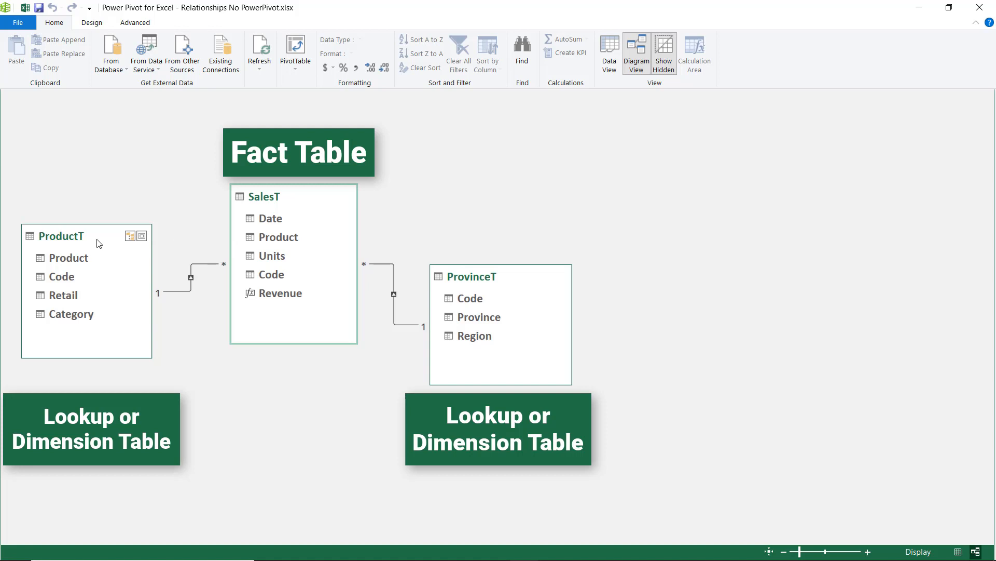
# - Inspect the SalesT relationships to ProductT and ProvinceT in the diagram, and return to Data View
pyautogui.click(187, 287)
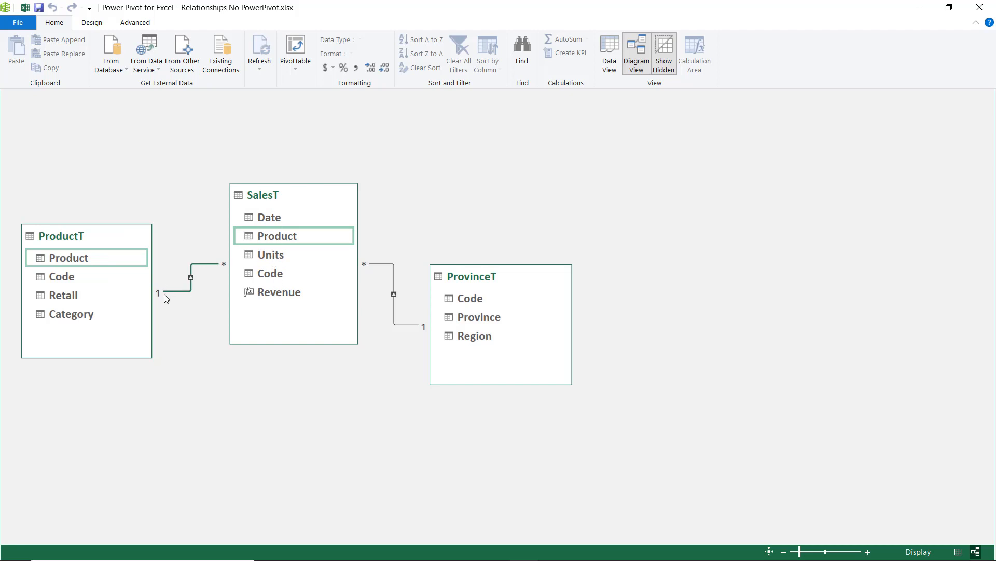
pyautogui.click(405, 326)
pyautogui.click(610, 59)
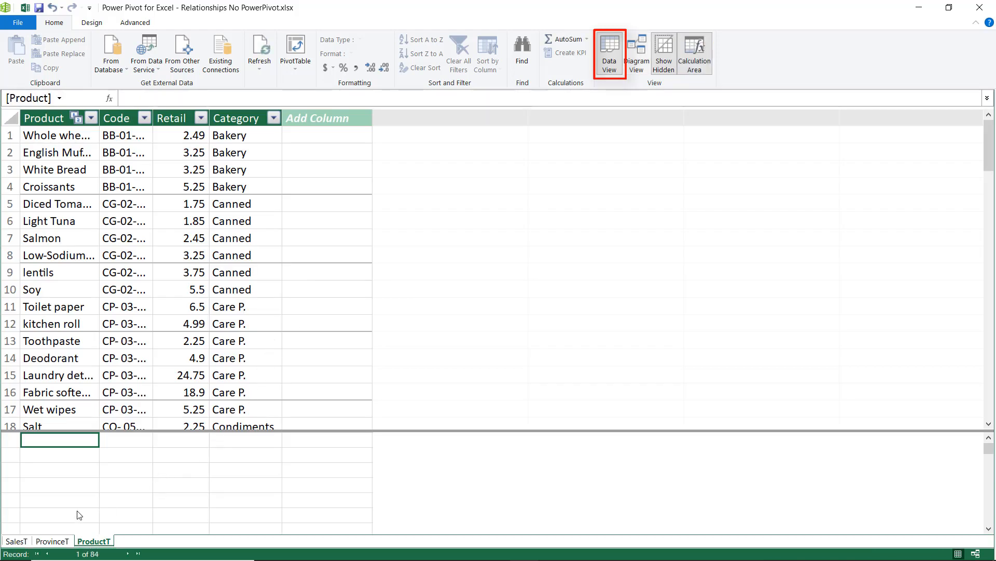
# - Widen the Date column of the SalesT table to show the full Revenue measure beneath it, and select that measure to inspect its formula
pyautogui.click(18, 541)
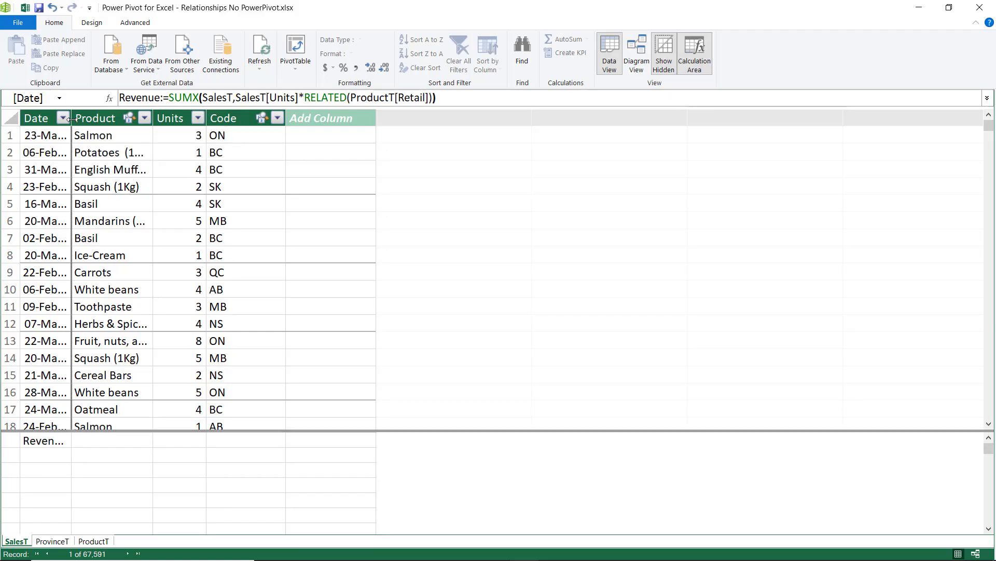
pyautogui.moveTo(72, 119); pyautogui.dragTo(172, 119)
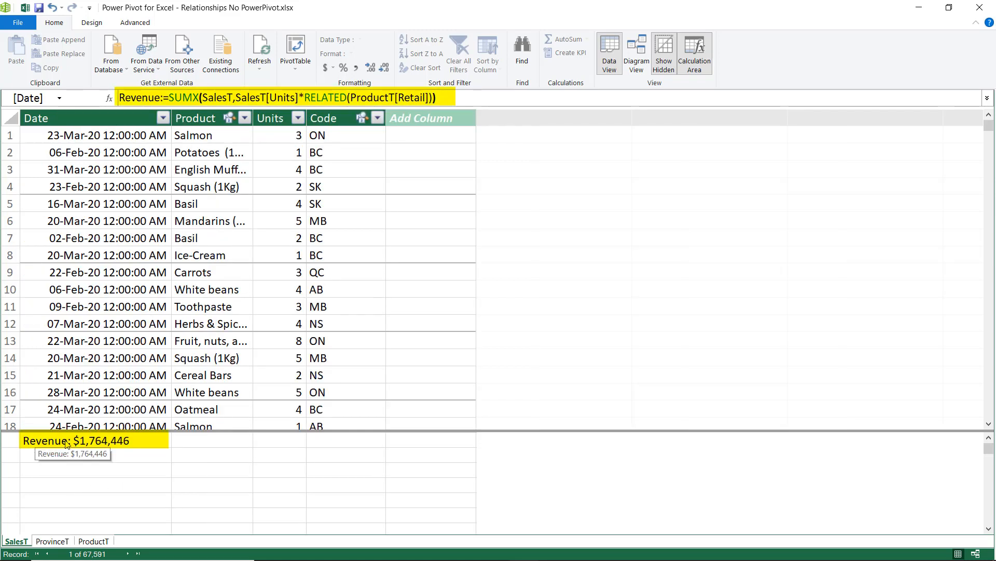
pyautogui.click(98, 443)
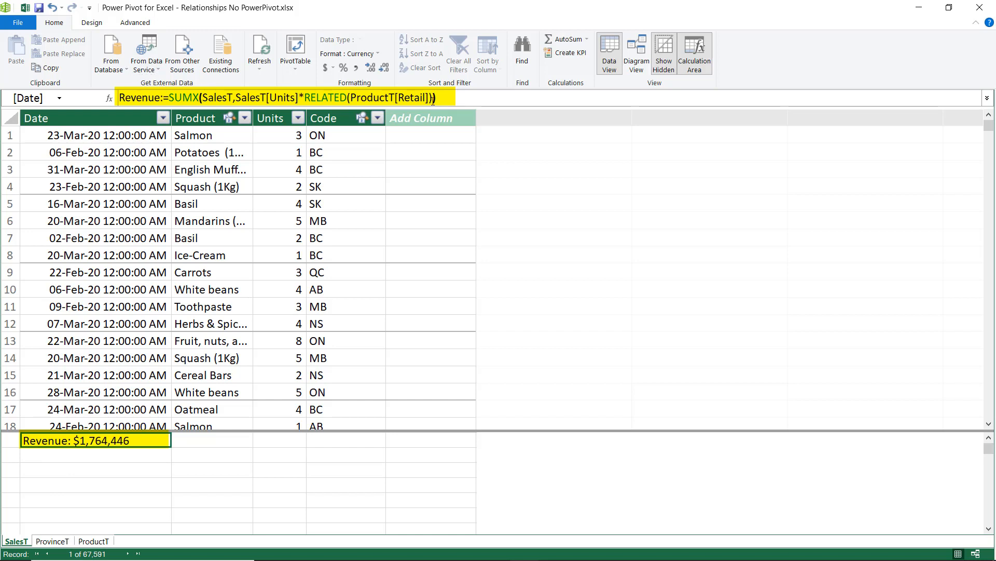
pyautogui.click(244, 454)
pyautogui.click(94, 441)
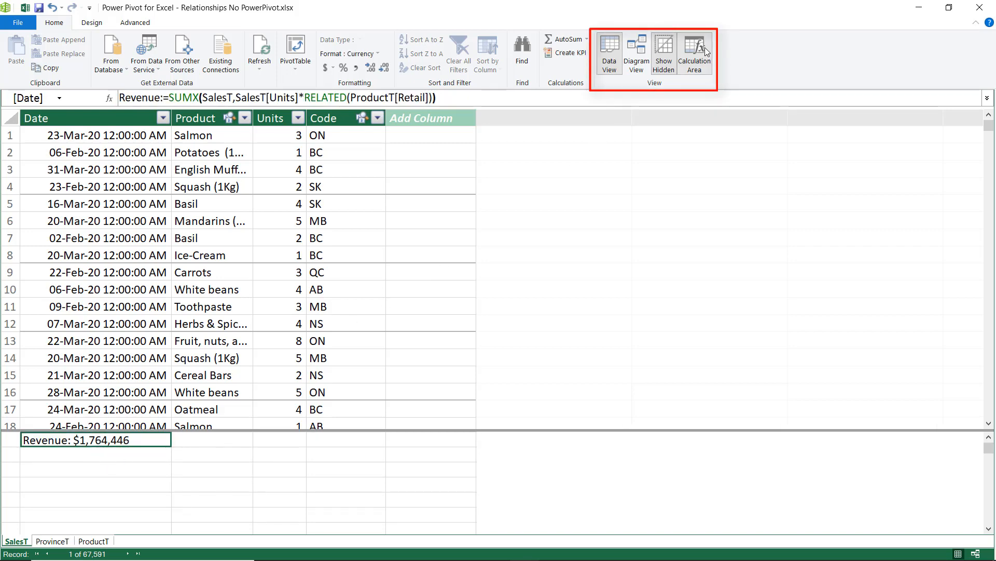
# - Hide the calculation area below the SalesT table so that only the data rows are displayed
pyautogui.click(690, 50)
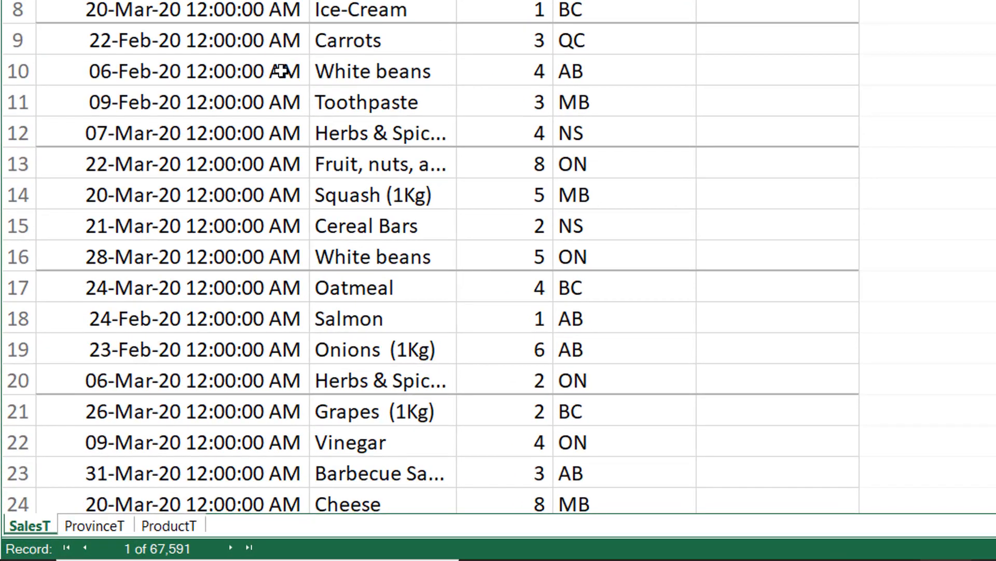
pyautogui.click(146, 215)
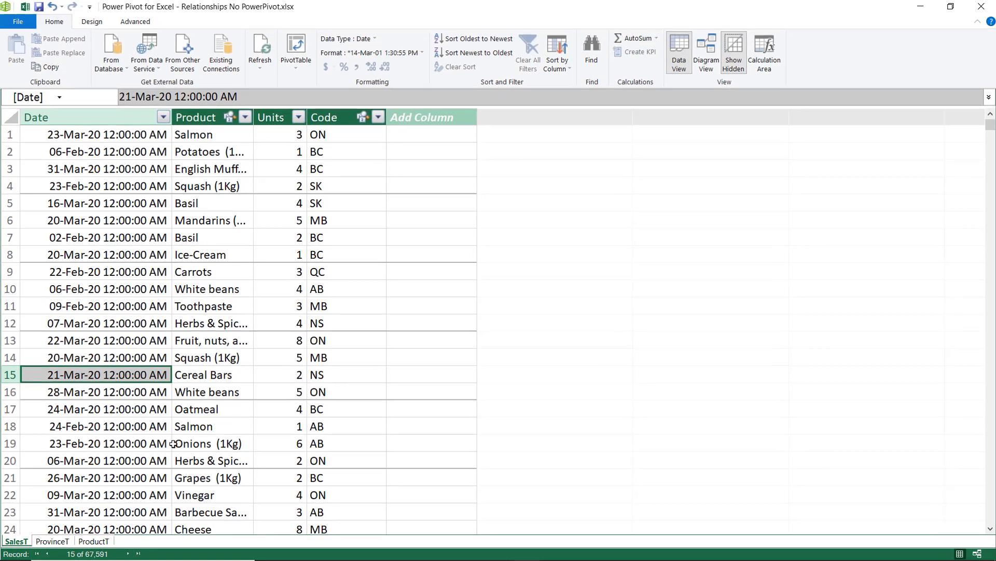
# - Close the Power Pivot window and switch to Sheet1 of the Excel workbook
pyautogui.click(981, 9)
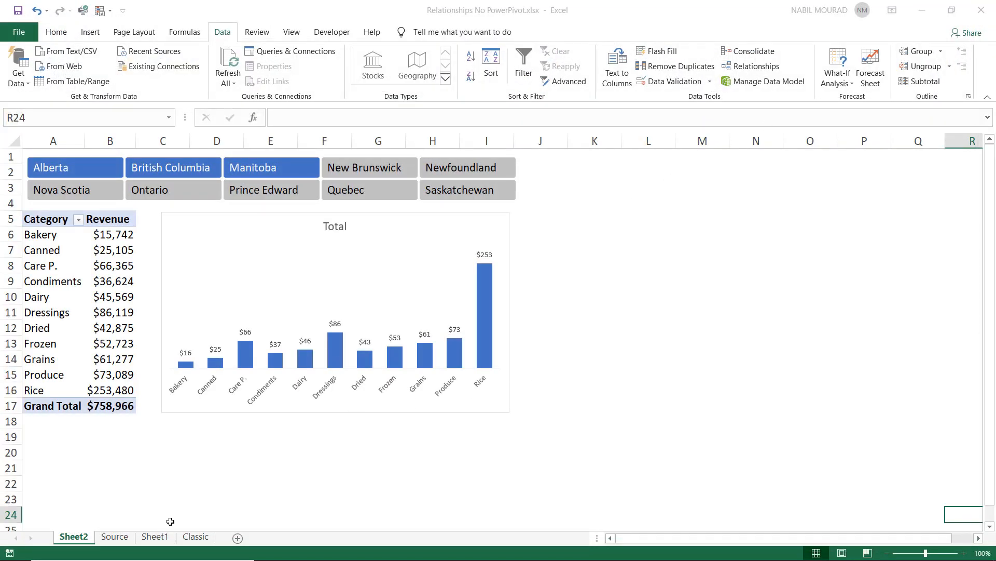
pyautogui.click(160, 538)
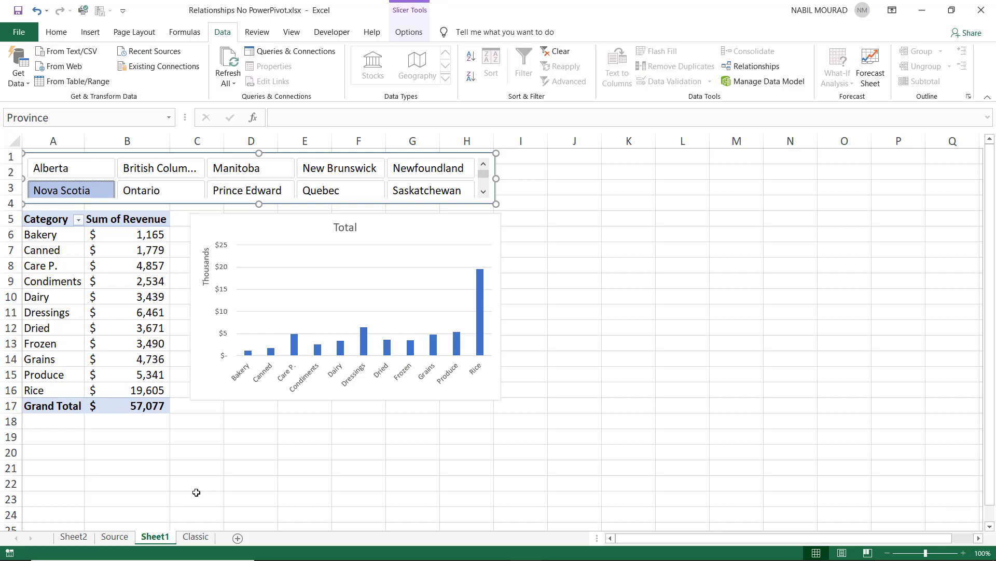